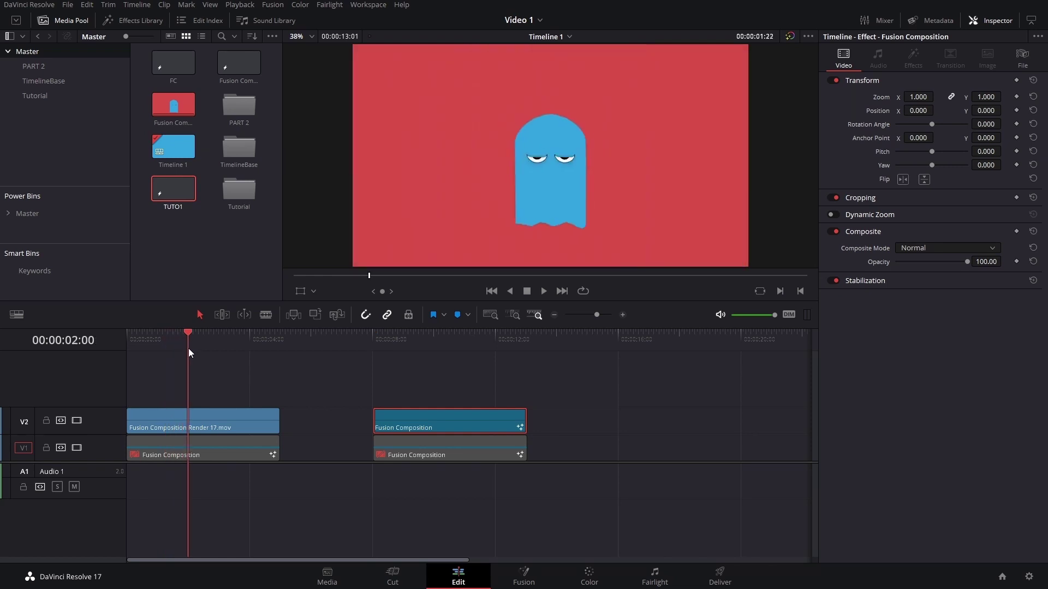
Step: Add a copy of the eyes clip to the Media Pool, rename it 'hjfh', then delete it
{"action": "left_click", "coordinate": [408, 340]}
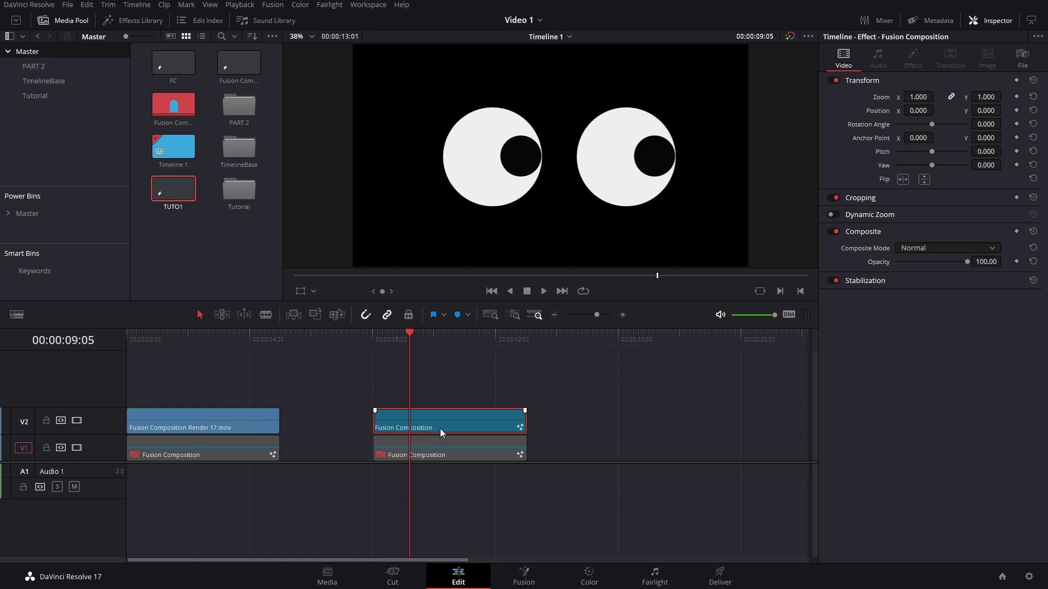
{"action": "left_click_drag", "start_coordinate": [440, 428], "coordinate": [209, 276]}
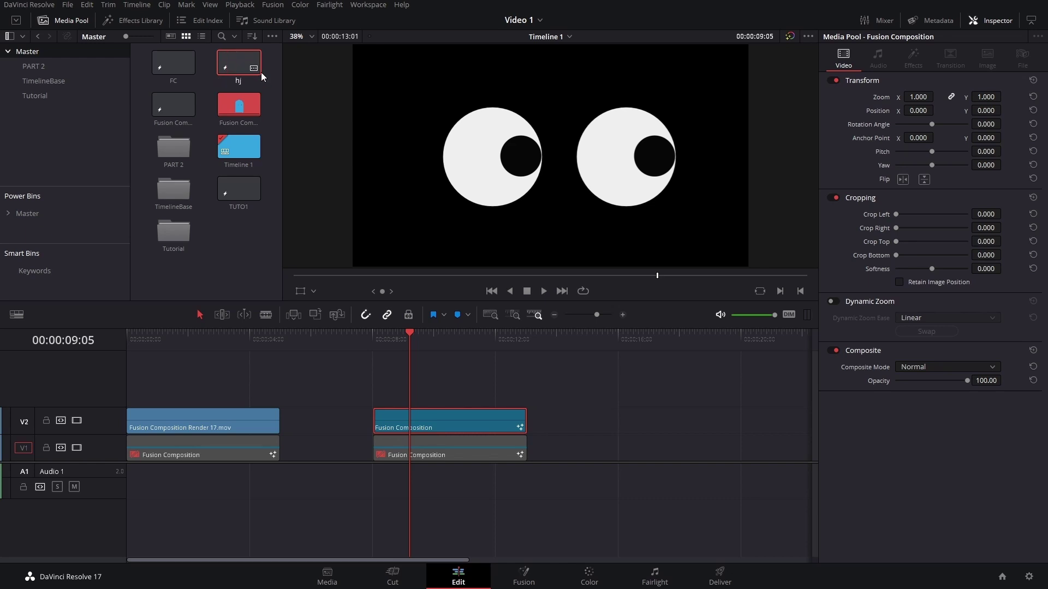
{"action": "type", "text": "fh"}
{"action": "left_click", "coordinate": [244, 243]}
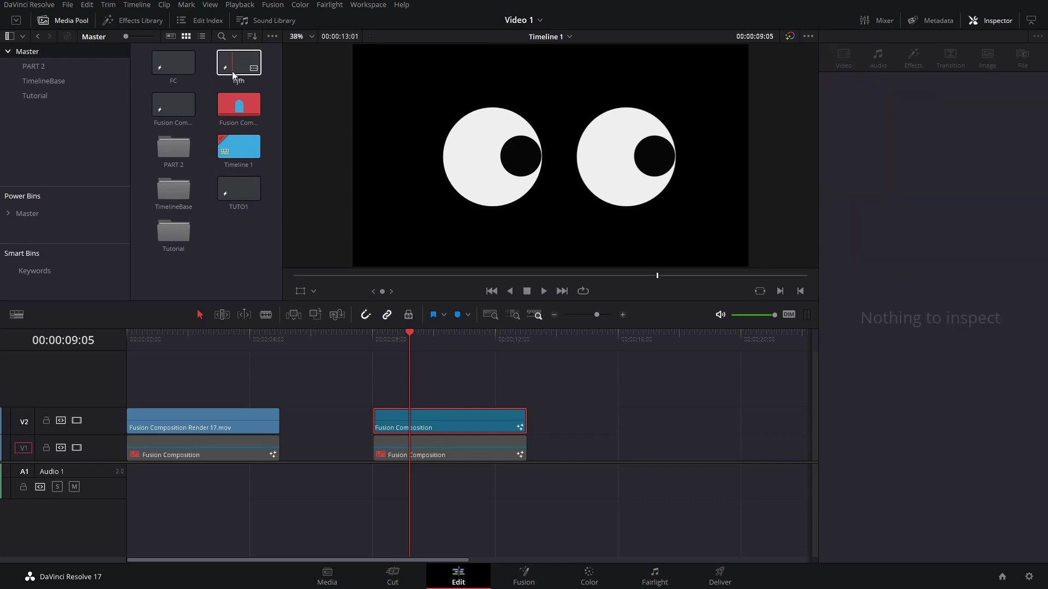
{"action": "left_click", "coordinate": [233, 74]}
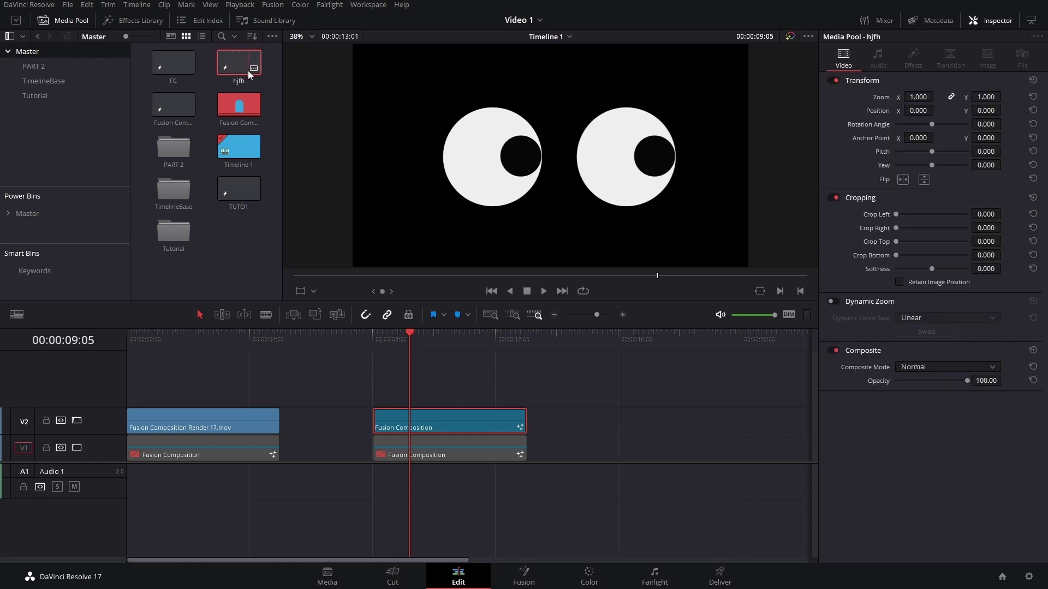
{"action": "key", "text": "Delete"}
{"action": "left_click", "coordinate": [621, 332]}
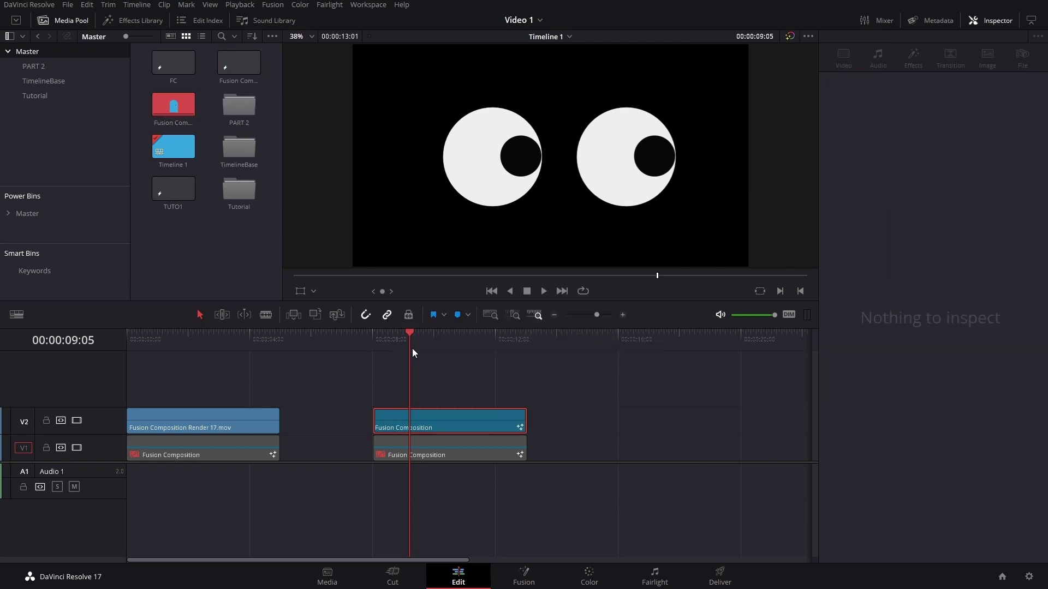
Step: Open the eyes Fusion Composition clip on V2 in the Fusion page
{"action": "left_click", "coordinate": [442, 413]}
{"action": "right_click", "coordinate": [441, 415]}
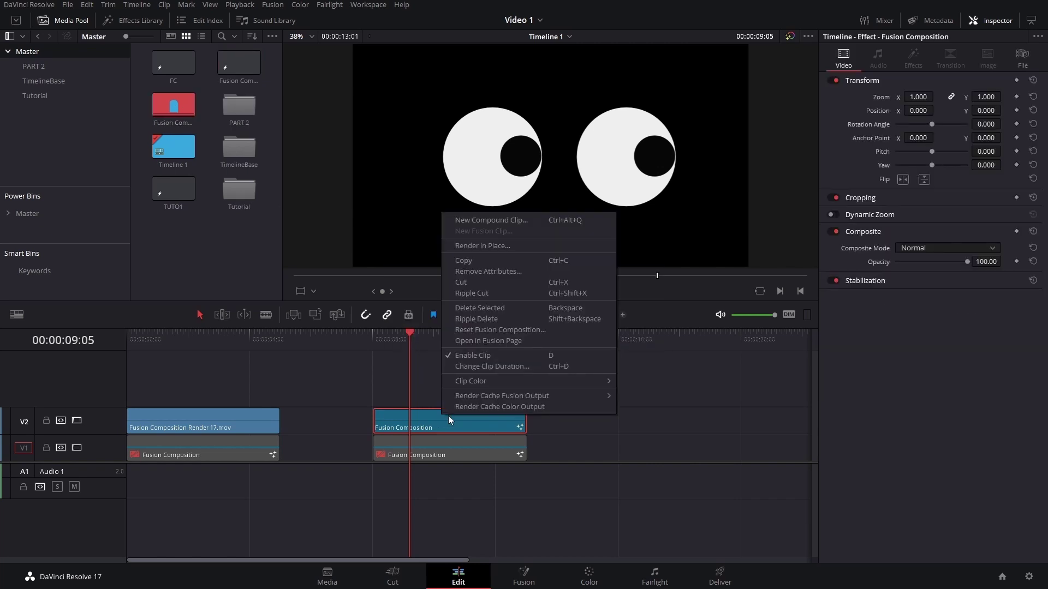
{"action": "left_click", "coordinate": [505, 344]}
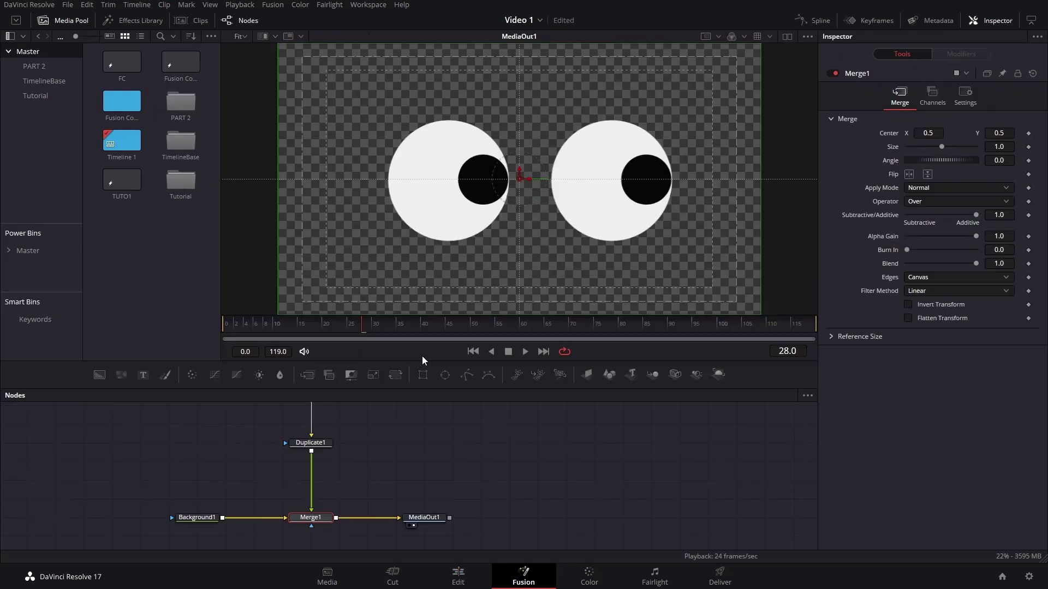
{"action": "right_click", "coordinate": [422, 356]}
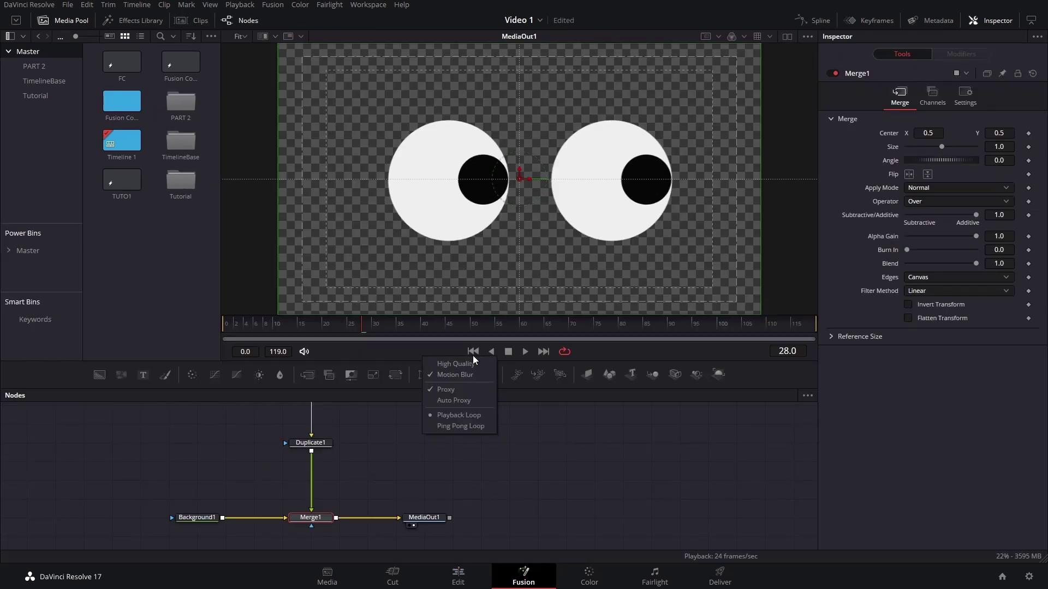
Step: Keep Playback > Timeline Proxy Mode at Half Resolution and check Fusion Memory Cache stays on Auto
{"action": "right_click", "coordinate": [408, 350]}
{"action": "right_click", "coordinate": [405, 352]}
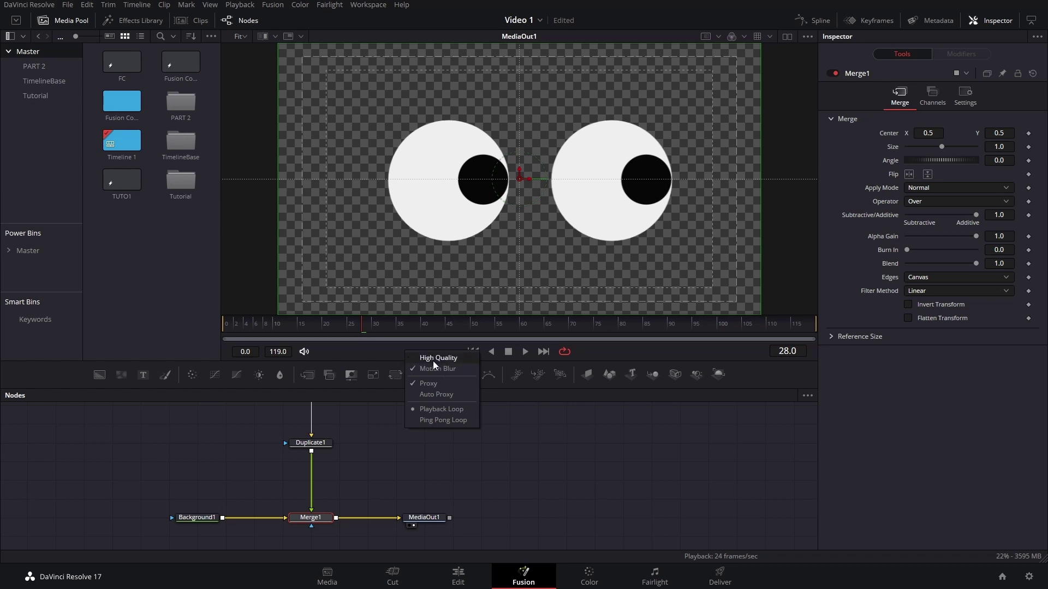
{"action": "left_click", "coordinate": [673, 500]}
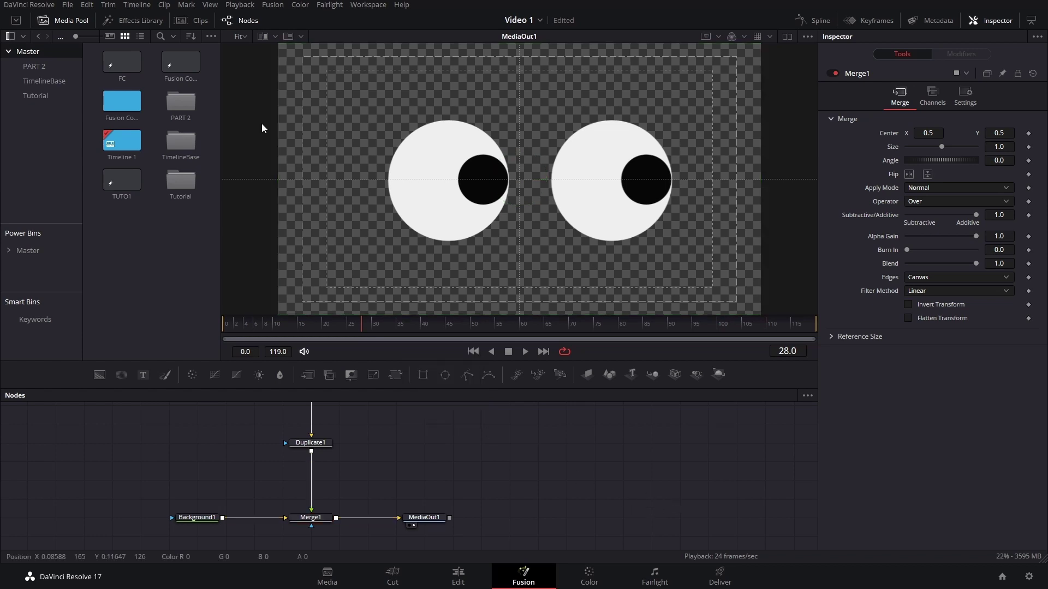
{"action": "left_click", "coordinate": [253, 5]}
{"action": "mouse_move", "coordinate": [248, 45]}
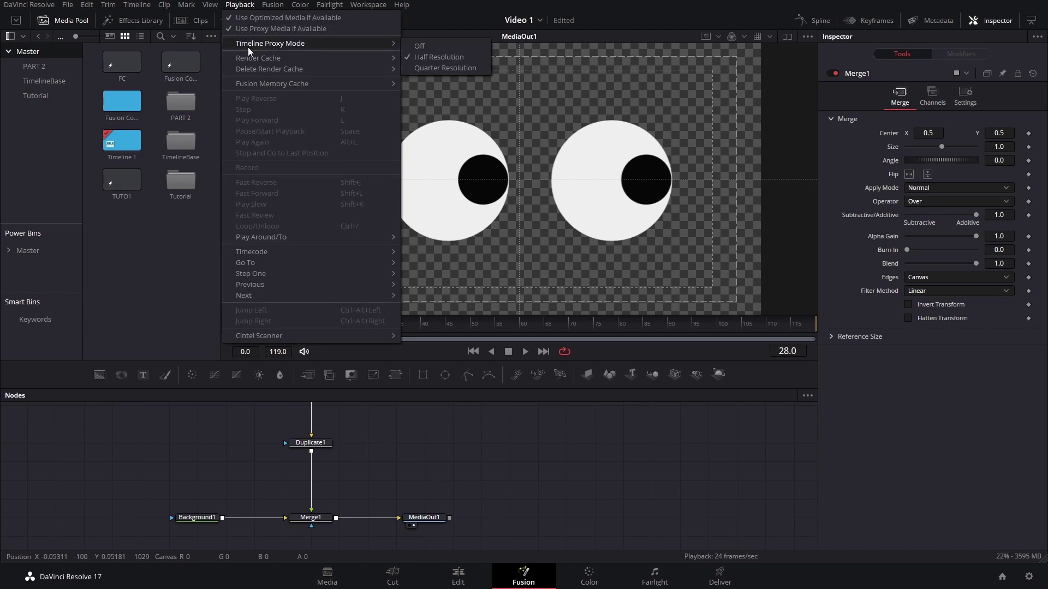
{"action": "left_click", "coordinate": [426, 57]}
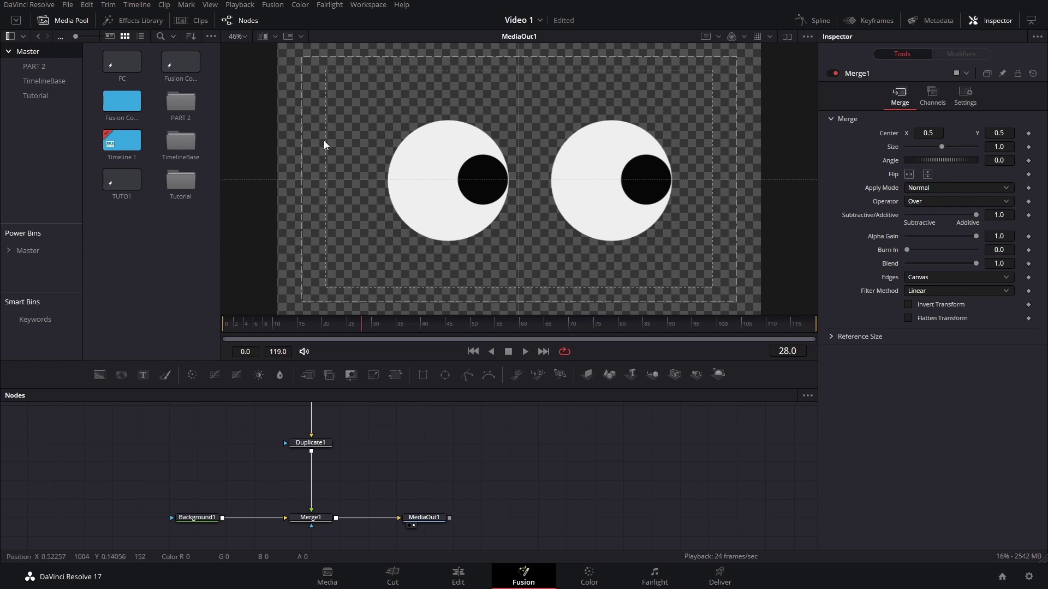
{"action": "left_click", "coordinate": [245, 7]}
{"action": "mouse_move", "coordinate": [262, 59]}
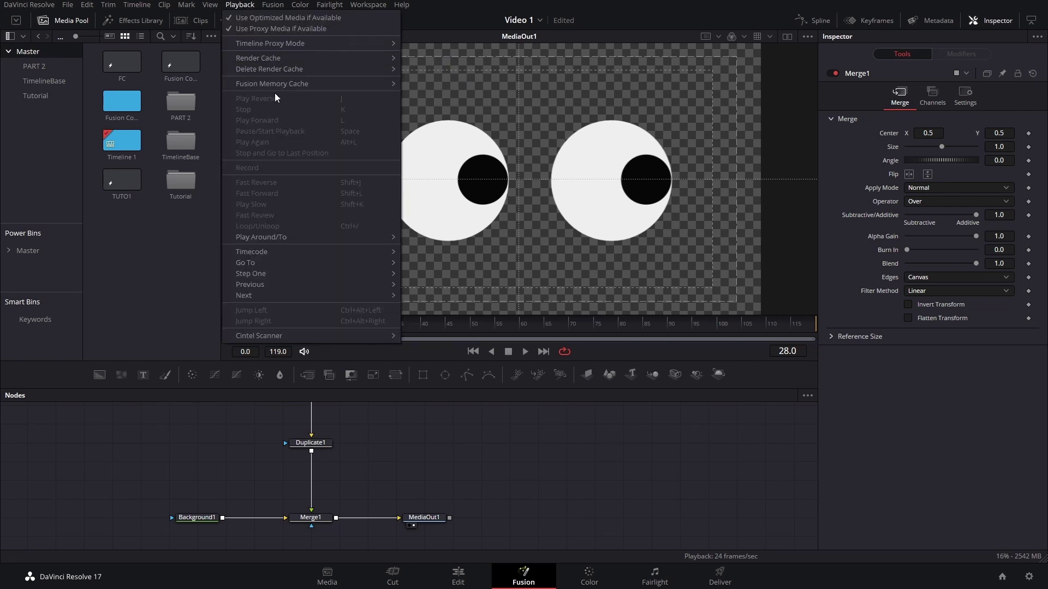
{"action": "mouse_move", "coordinate": [281, 83]}
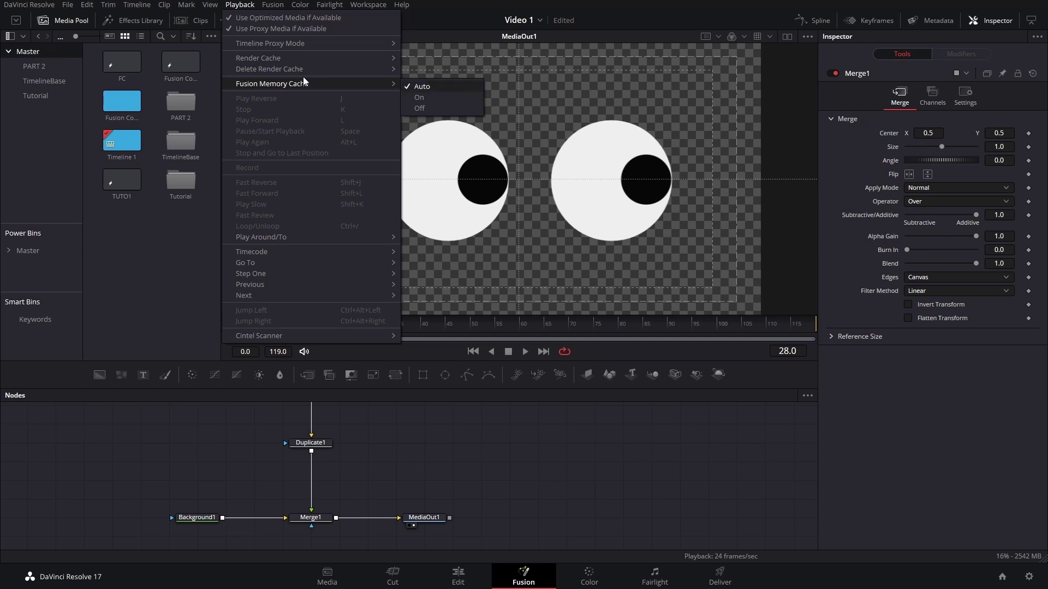
Step: Add a Background3 node below and left of Background1 and show it in the viewer
{"action": "left_click", "coordinate": [474, 466]}
{"action": "left_click_drag", "start_coordinate": [397, 453], "coordinate": [518, 448]}
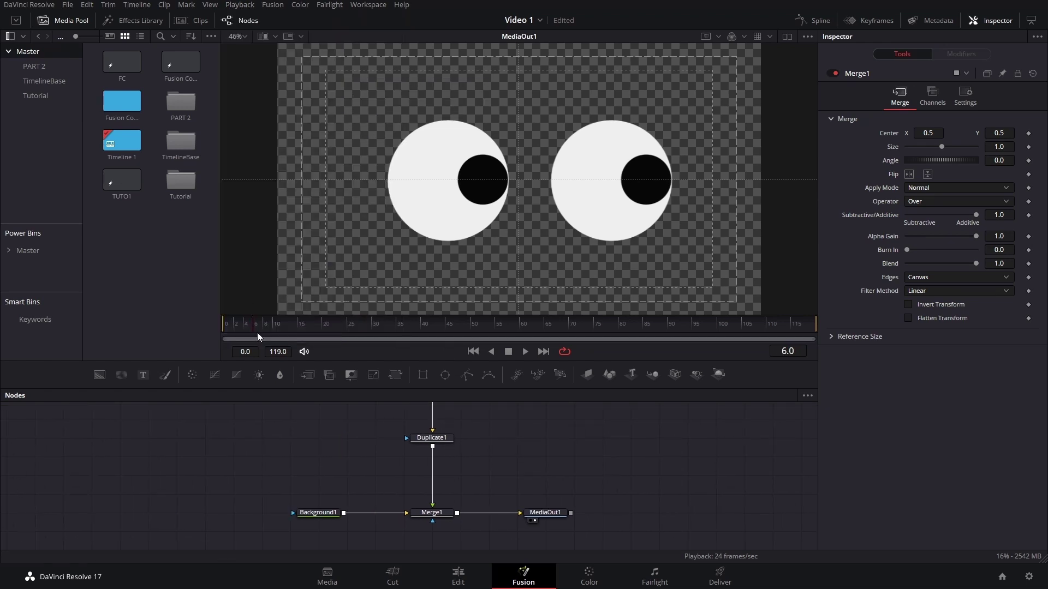
{"action": "left_click", "coordinate": [231, 324]}
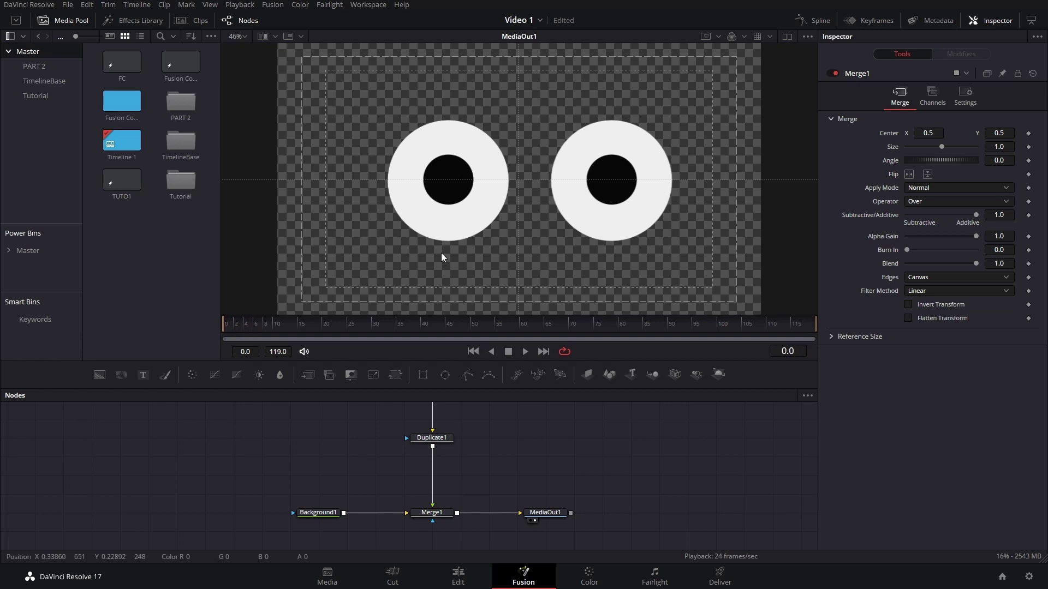
{"action": "scroll", "coordinate": [441, 253], "scroll_direction": "down", "scroll_amount": 3}
{"action": "scroll", "coordinate": [441, 253], "scroll_direction": "up", "scroll_amount": 2}
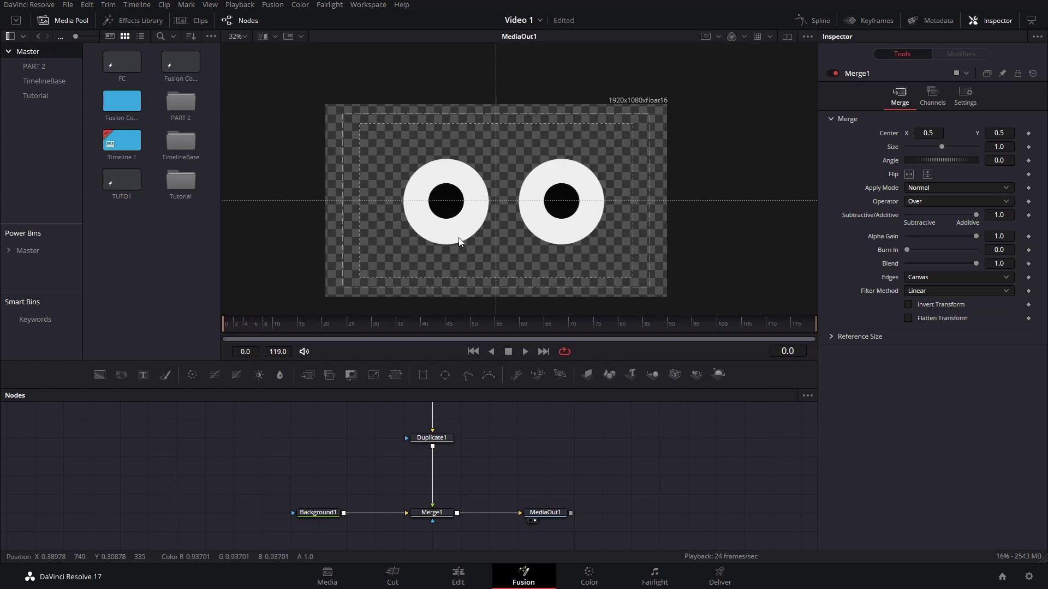
{"action": "left_click_drag", "start_coordinate": [375, 499], "coordinate": [429, 511]}
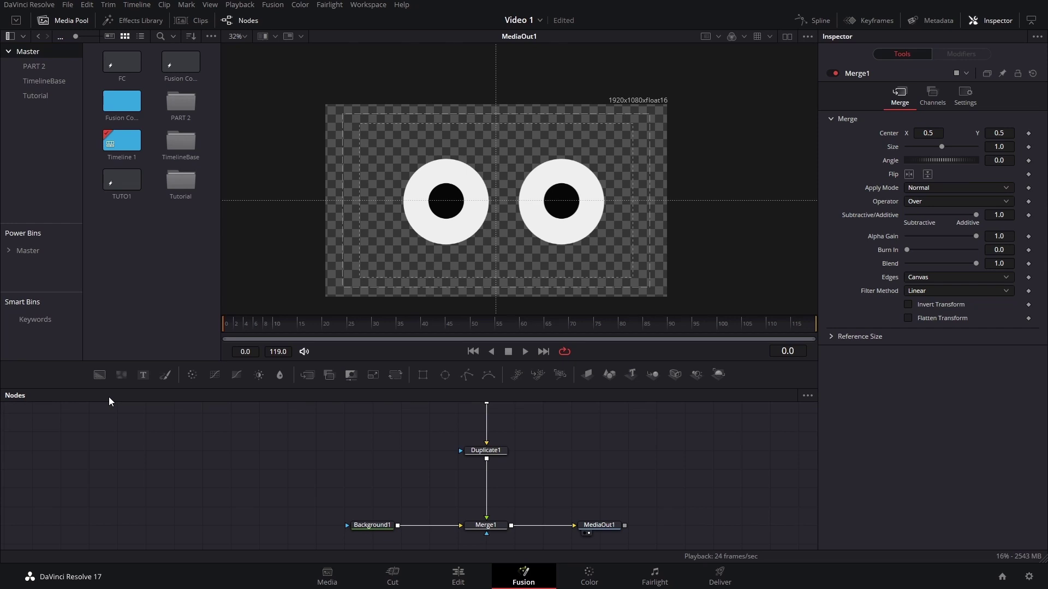
{"action": "left_click", "coordinate": [102, 374]}
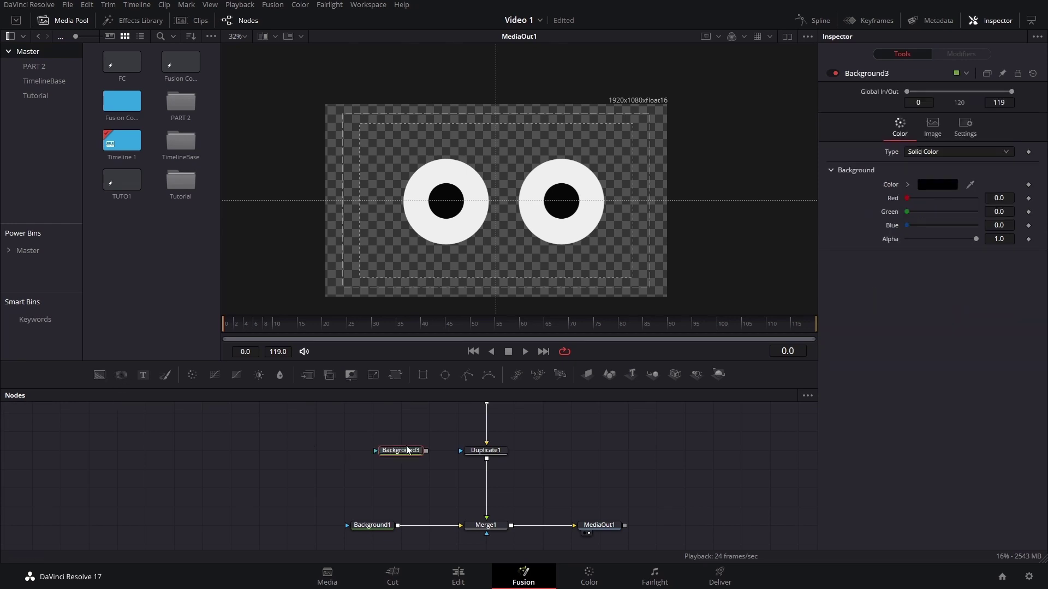
{"action": "left_click_drag", "start_coordinate": [407, 450], "coordinate": [321, 469]}
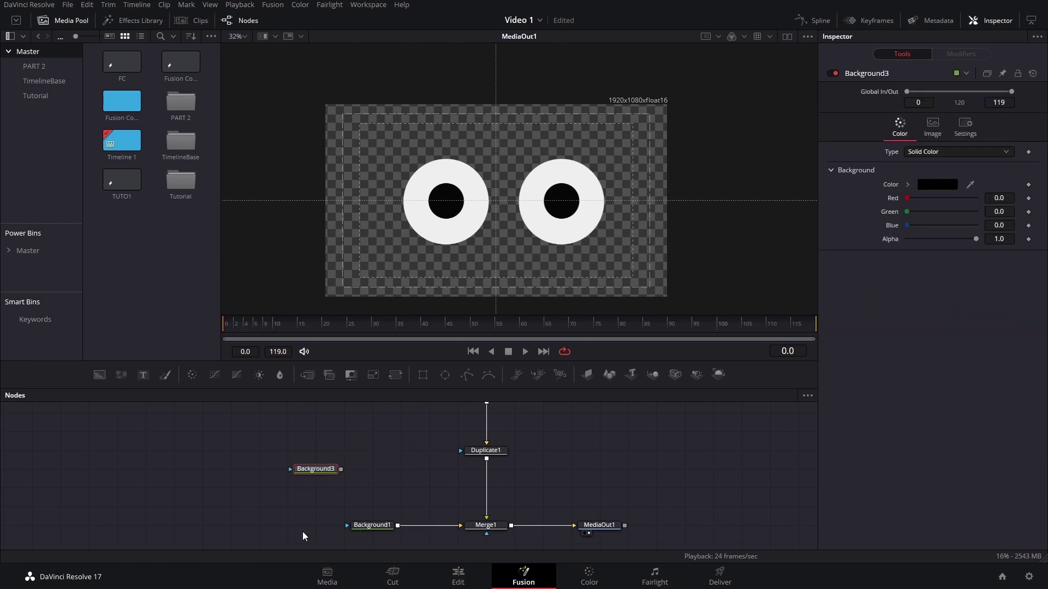
{"action": "left_click_drag", "start_coordinate": [355, 526], "coordinate": [298, 526]}
{"action": "left_click", "coordinate": [312, 473]}
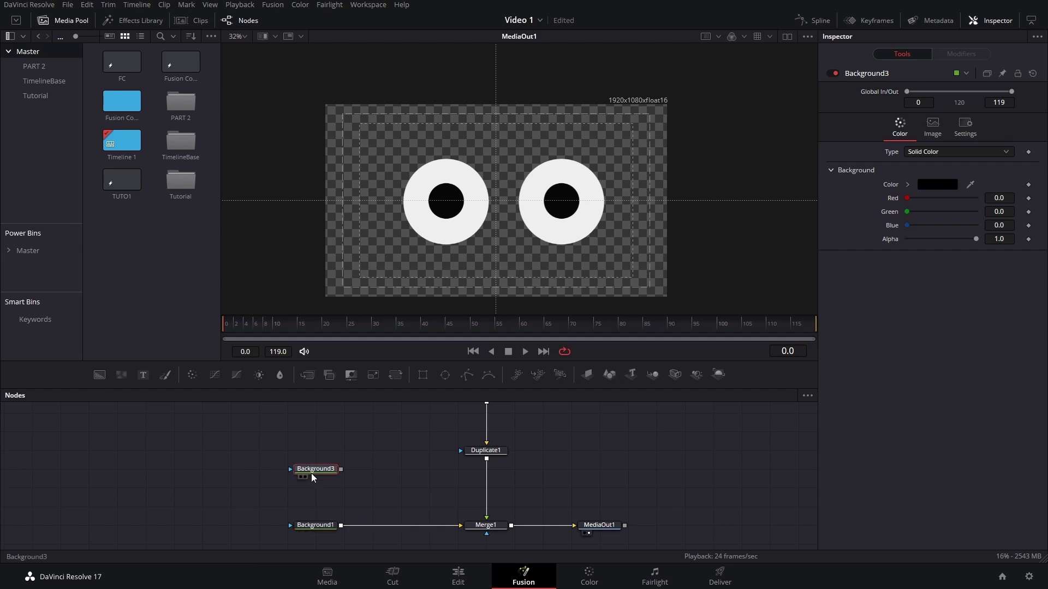
{"action": "left_click", "coordinate": [305, 477]}
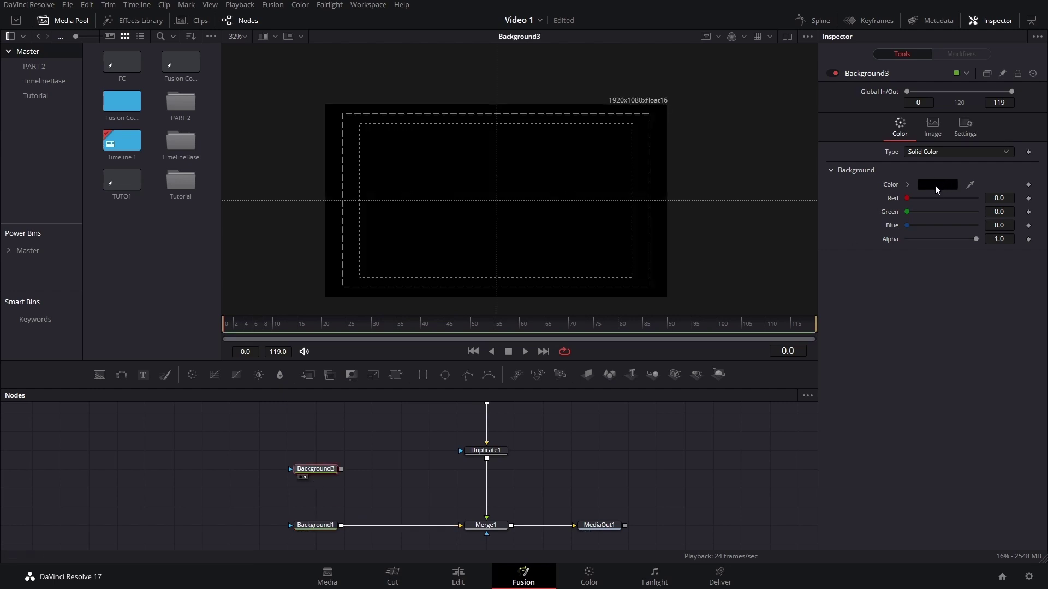
Step: Set Background3's colour to full-brightness magenta (#e616d5)
{"action": "left_click", "coordinate": [935, 185]}
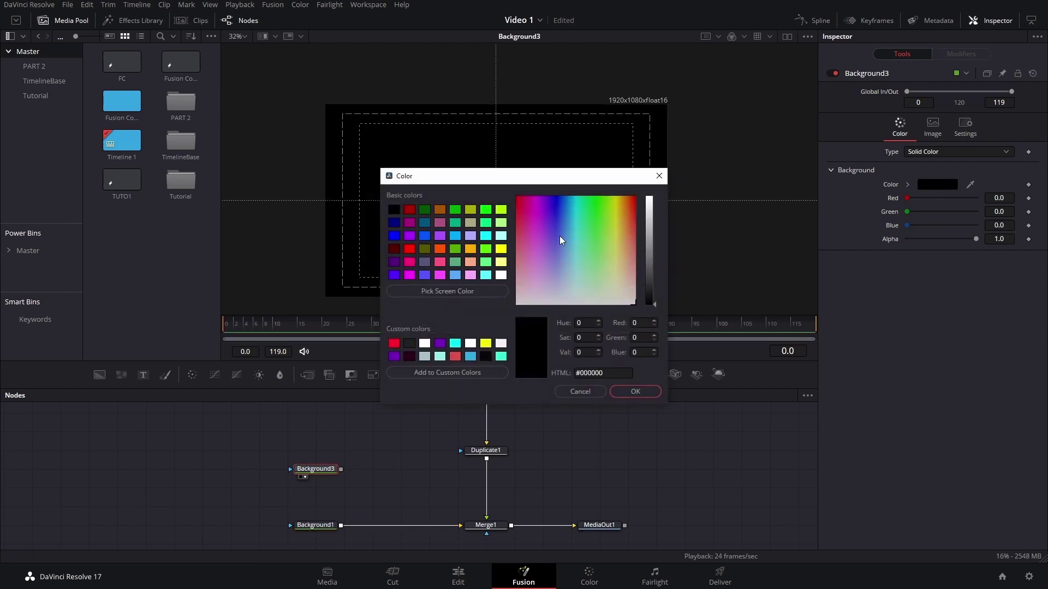
{"action": "left_click", "coordinate": [536, 218]}
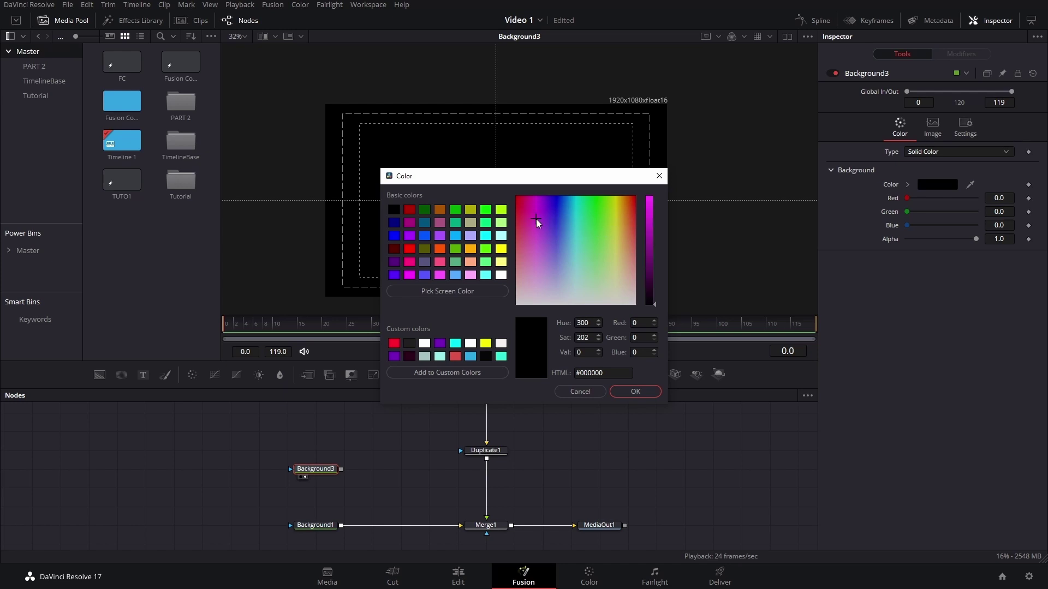
{"action": "left_click", "coordinate": [539, 208]}
{"action": "left_click", "coordinate": [535, 208]}
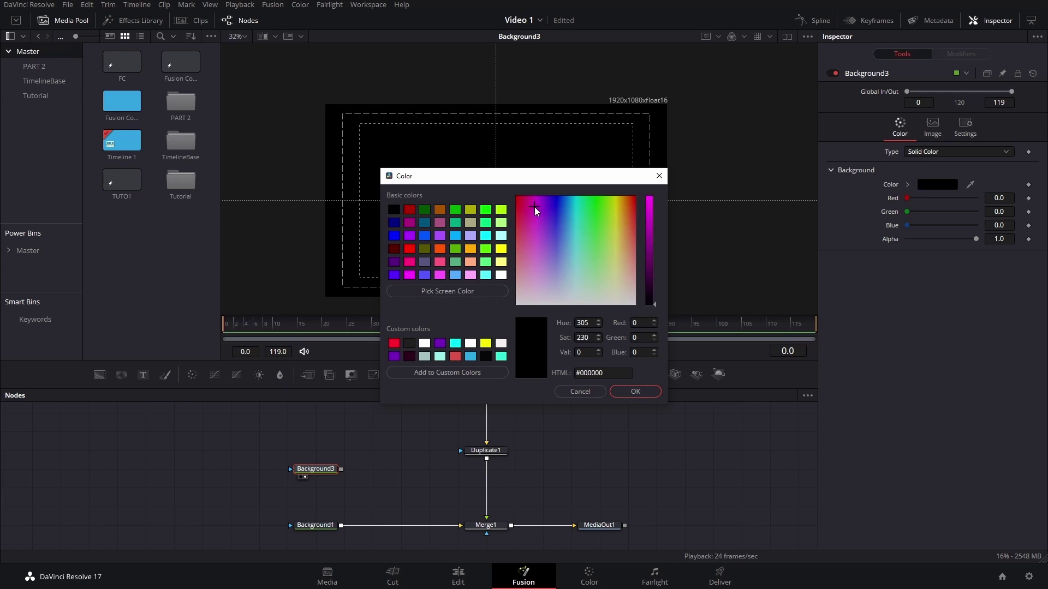
{"action": "left_click", "coordinate": [653, 208]}
{"action": "left_click", "coordinate": [634, 393]}
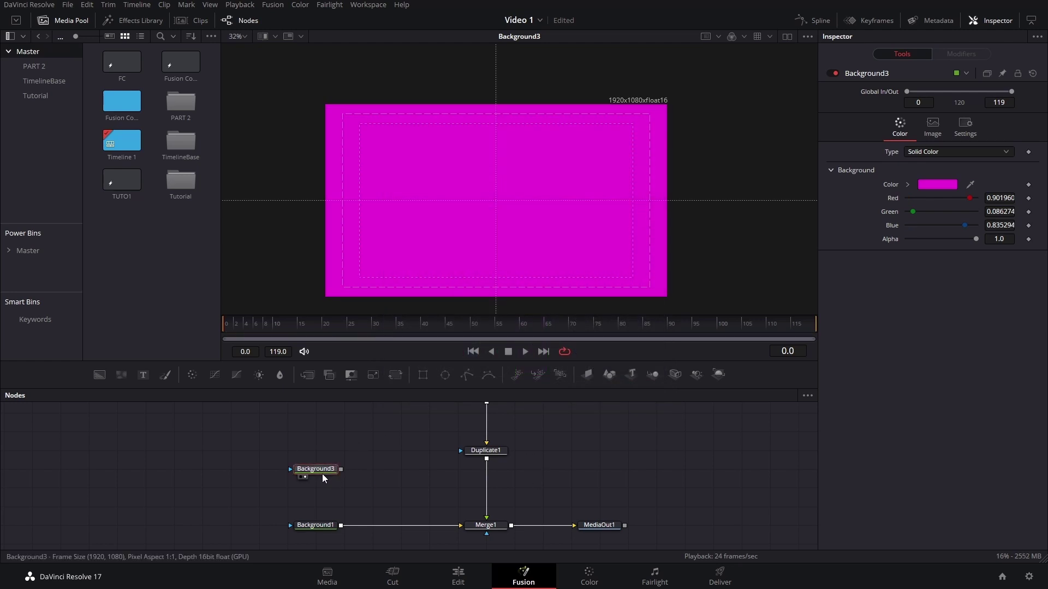
Step: Attach a Polygon mask above Background3 and rename the polygon node GHOSTy
{"action": "left_click", "coordinate": [465, 381]}
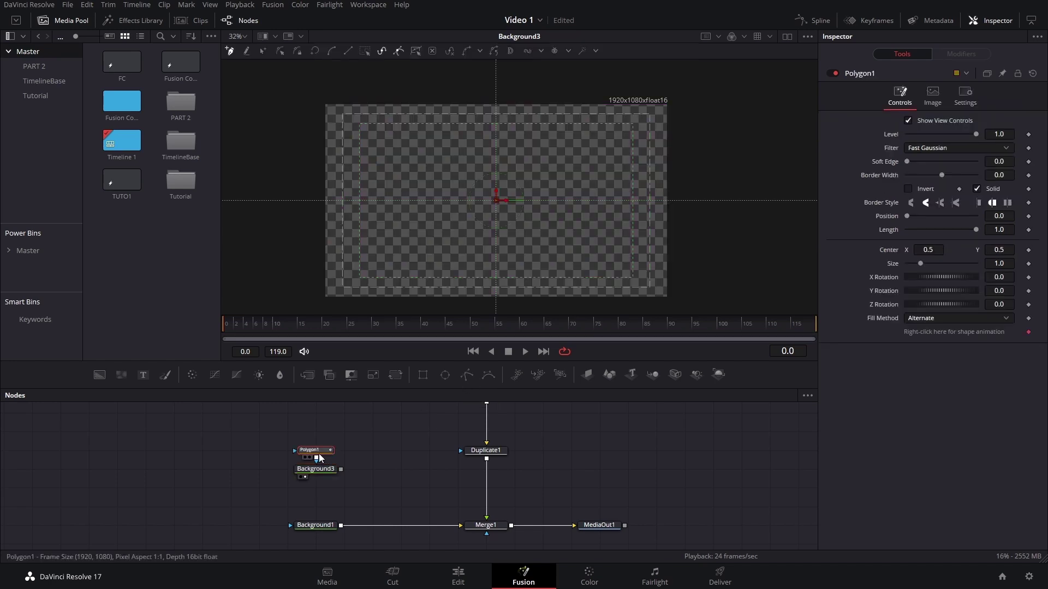
{"action": "left_click_drag", "start_coordinate": [319, 456], "coordinate": [319, 436]}
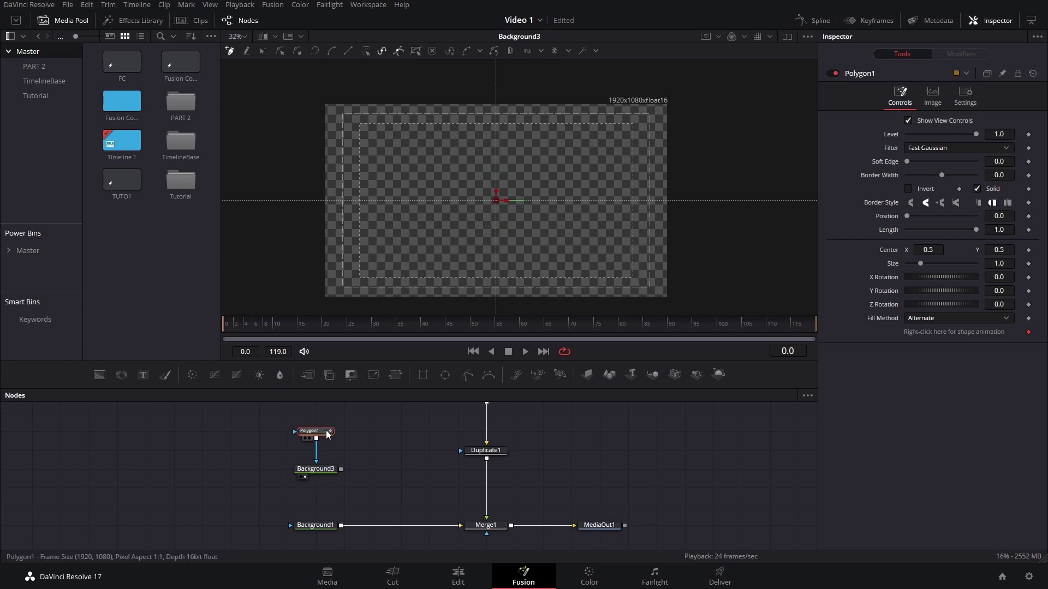
{"action": "key", "text": "F2"}
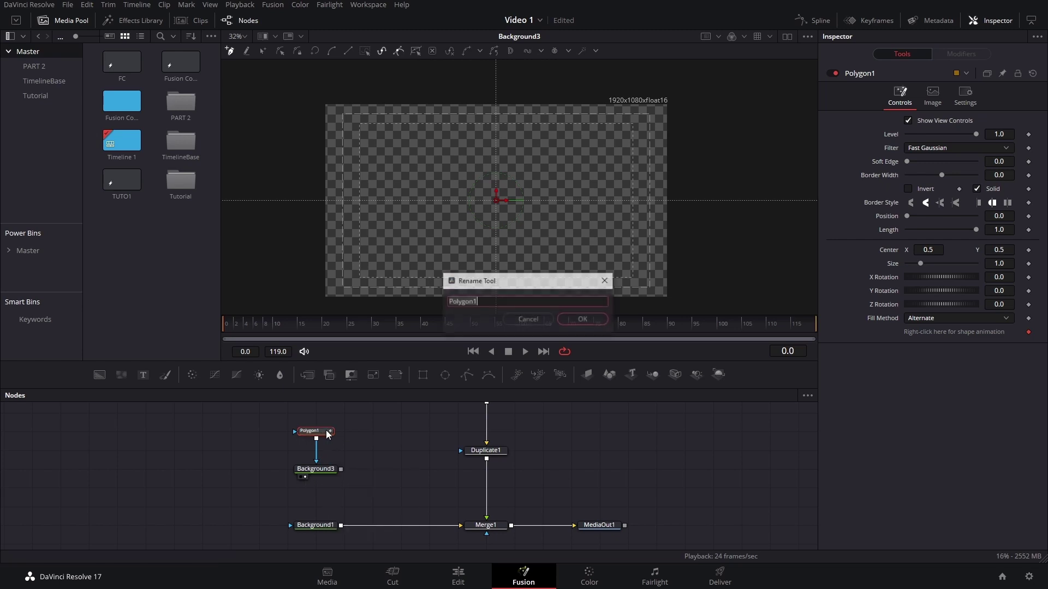
{"action": "type", "text": "GHOSTy"}
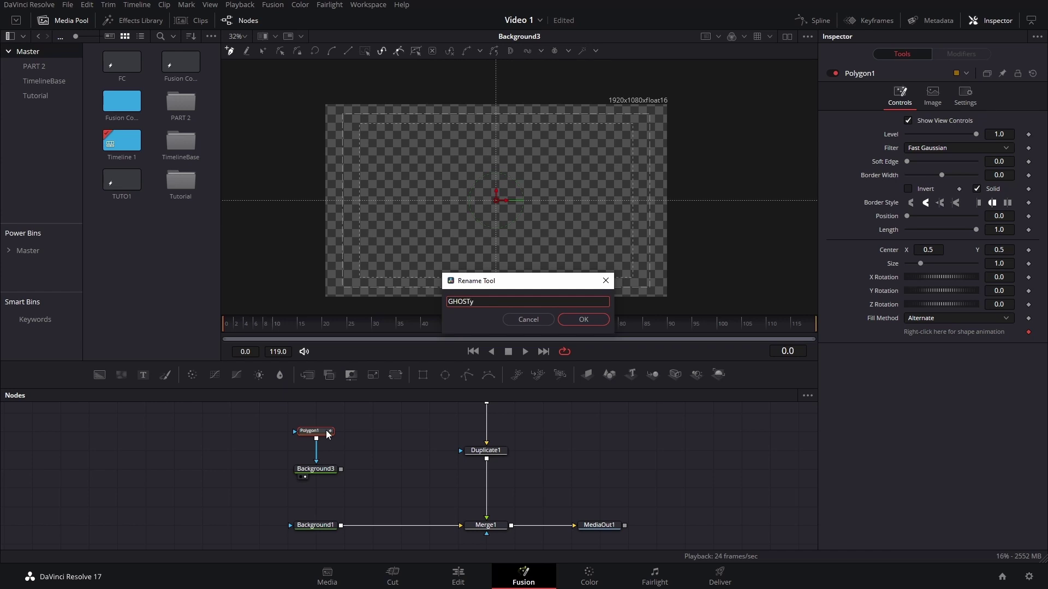
{"action": "key", "text": "Return"}
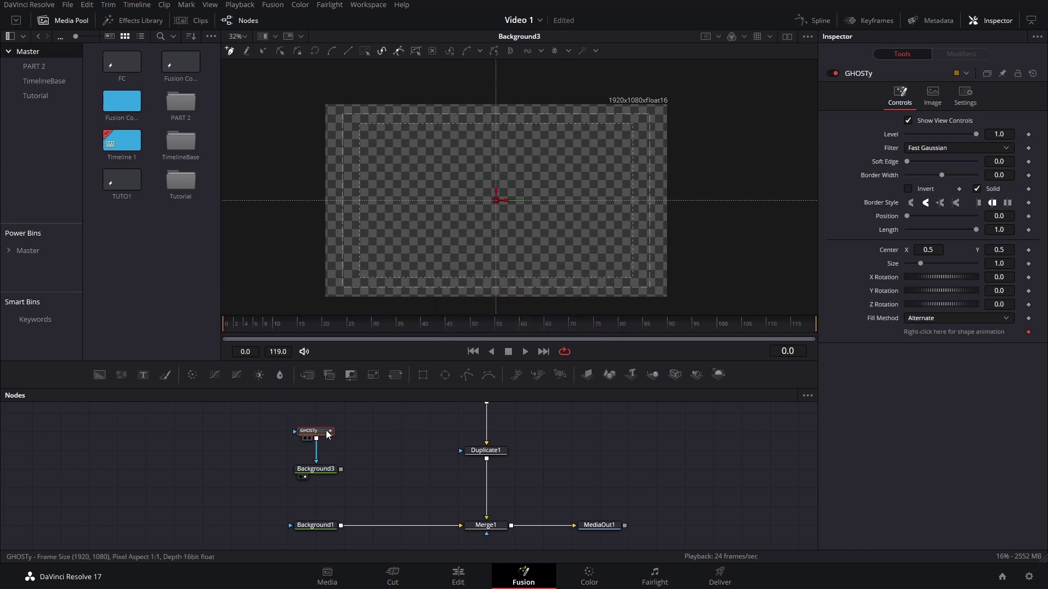
{"action": "scroll", "coordinate": [539, 427], "scroll_direction": "up", "scroll_amount": 5}
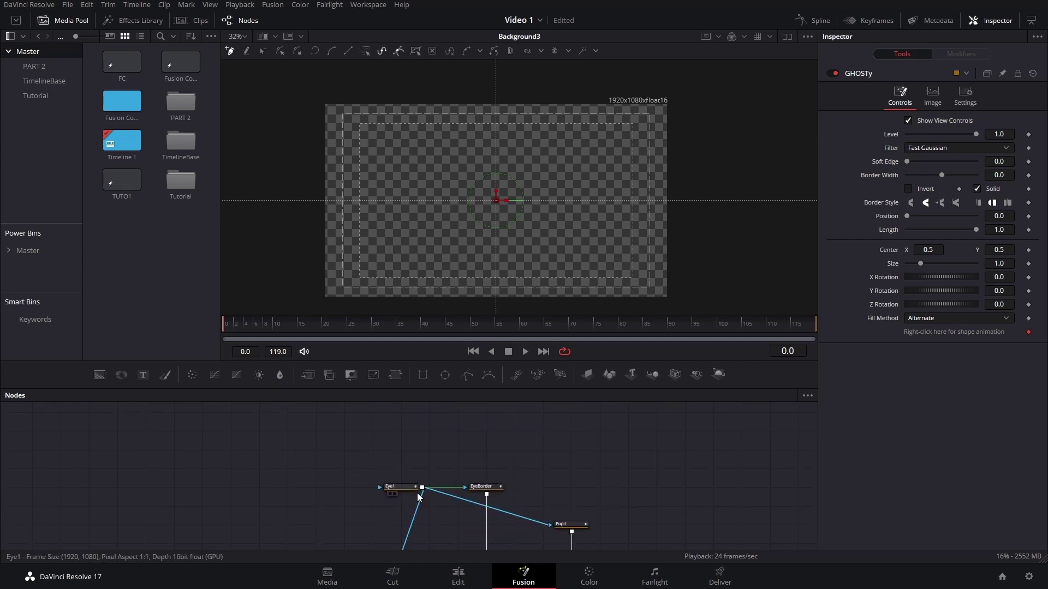
{"action": "scroll", "coordinate": [414, 493], "scroll_direction": "down", "scroll_amount": 5}
Step: Create an ellipse in the GHOSTy polyline and nudge it downward
{"action": "right_click", "coordinate": [493, 158]}
{"action": "mouse_move", "coordinate": [512, 321]}
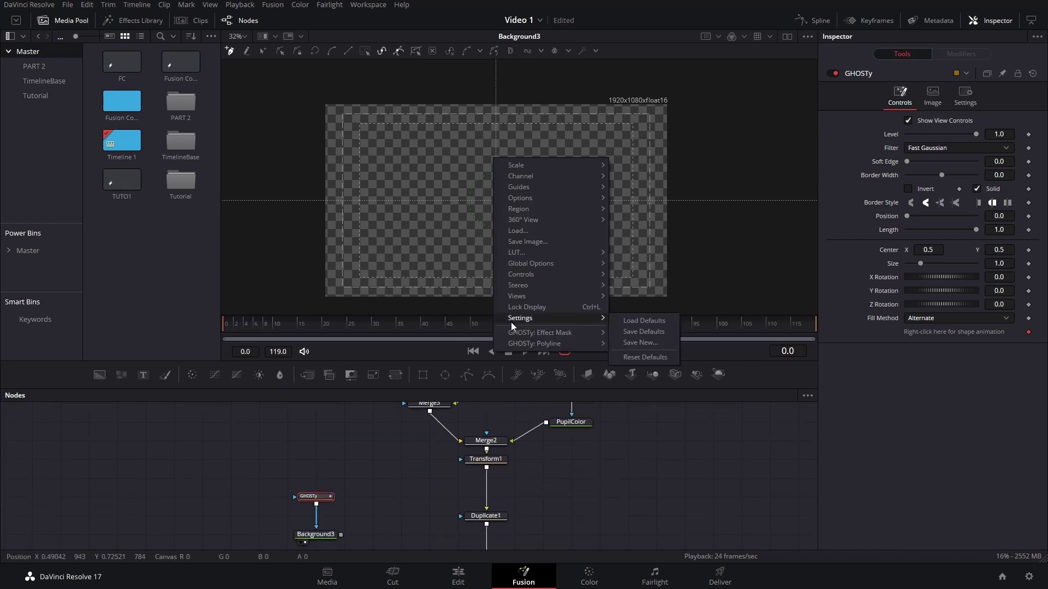
{"action": "mouse_move", "coordinate": [538, 342]}
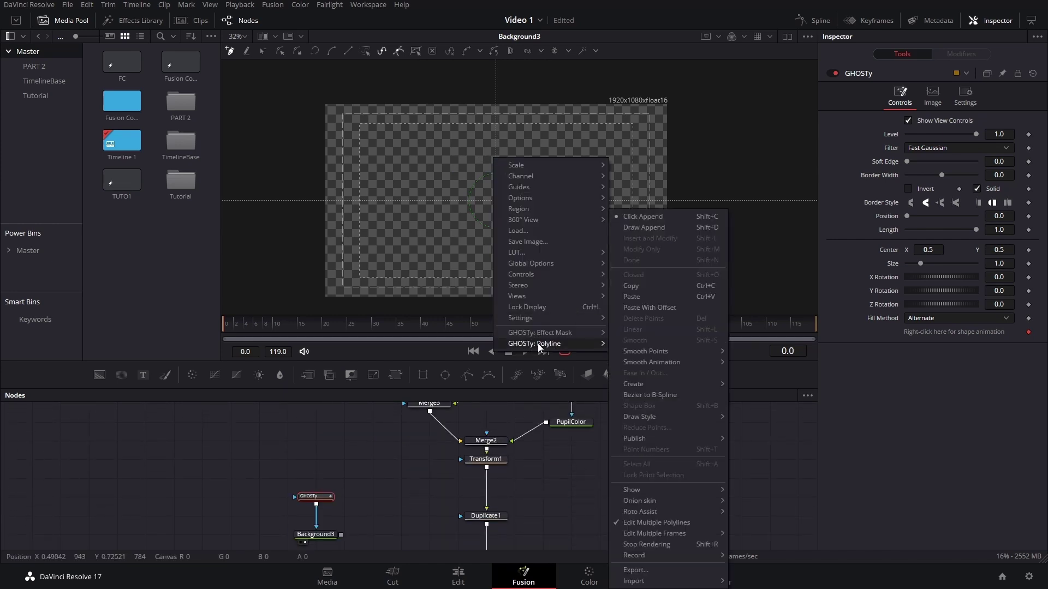
{"action": "mouse_move", "coordinate": [668, 385]}
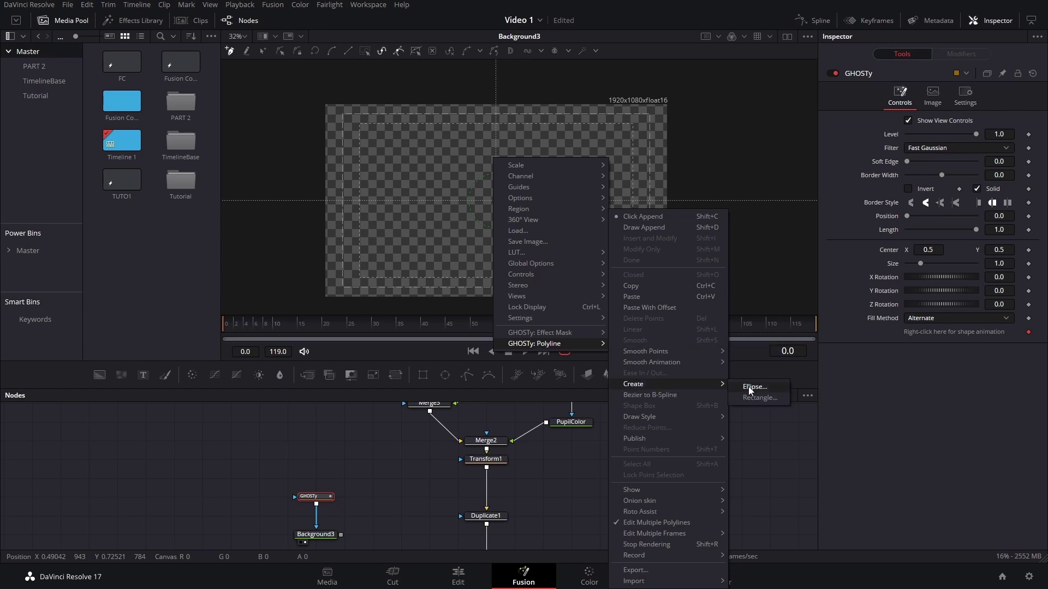
{"action": "left_click", "coordinate": [749, 388]}
{"action": "left_click", "coordinate": [573, 307]}
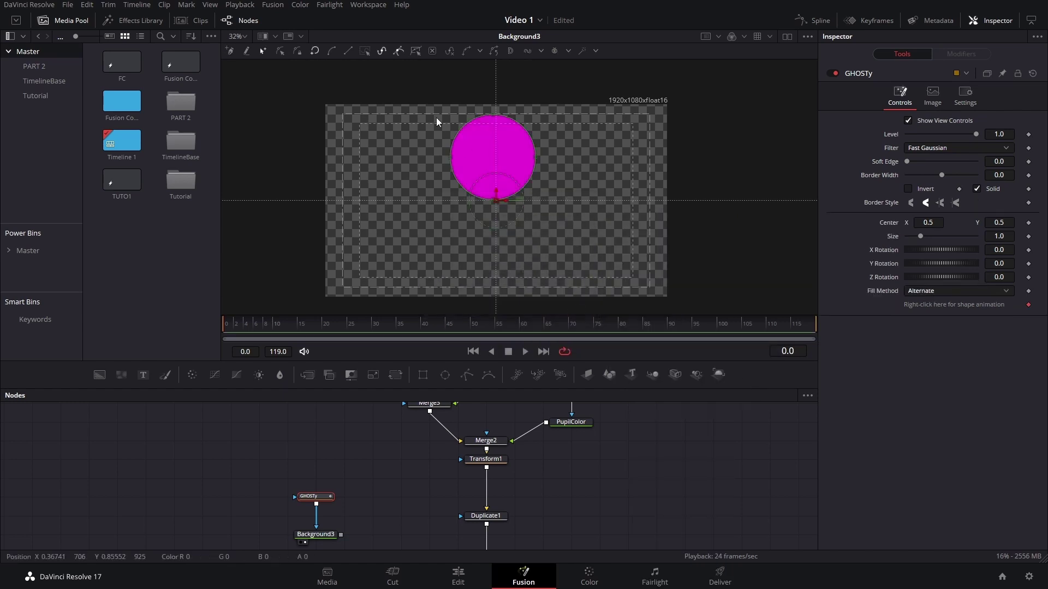
{"action": "left_click_drag", "start_coordinate": [417, 115], "coordinate": [573, 211]}
{"action": "left_click_drag", "start_coordinate": [405, 90], "coordinate": [592, 254]}
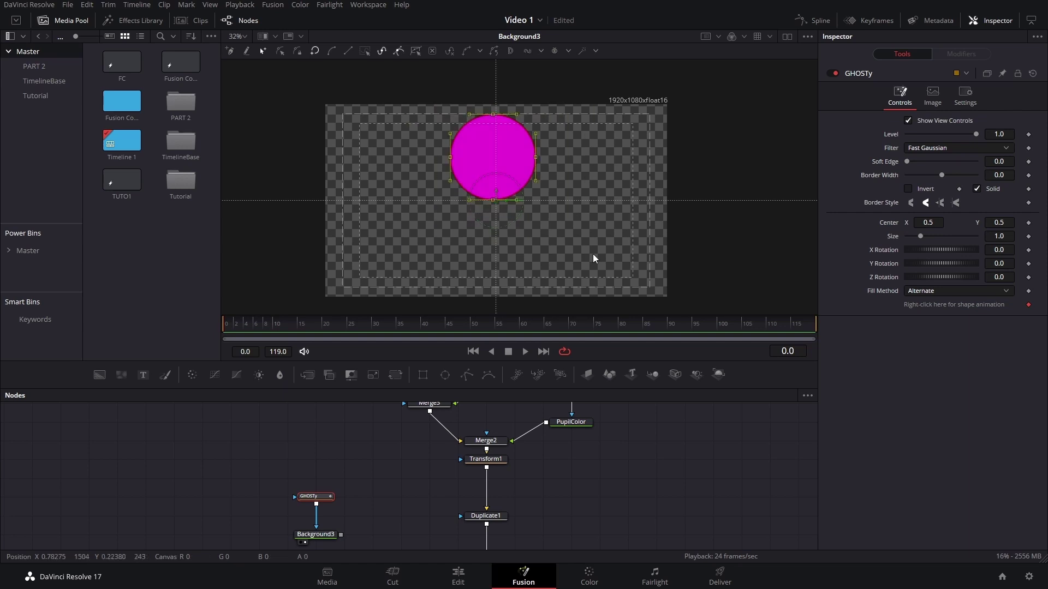
{"action": "key", "text": "Down"}
{"action": "key", "text": "Down"}
{"action": "key", "text": "Down"}
{"action": "key", "text": "Down"}
{"action": "key", "text": "Down"}
{"action": "key", "text": "Down"}
{"action": "key", "text": "Down"}
{"action": "key", "text": "Down"}
{"action": "key", "text": "Down"}
{"action": "key", "text": "Down"}
{"action": "key", "text": "Down"}
{"action": "key", "text": "Down"}
{"action": "key", "text": "Down"}
{"action": "key", "text": "Down"}
{"action": "key", "text": "Down"}
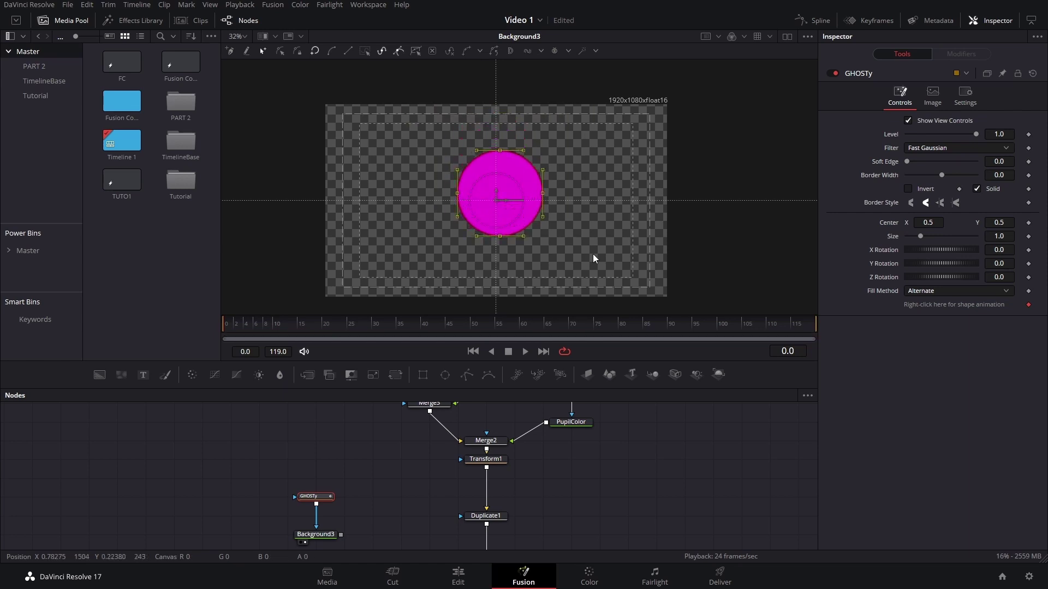
{"action": "left_click", "coordinate": [584, 249]}
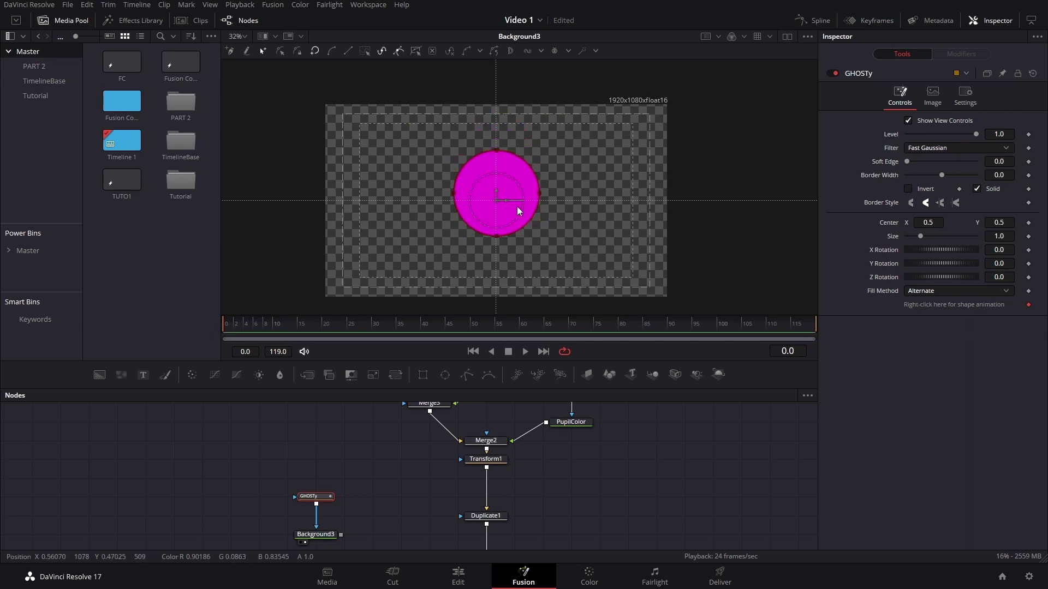
Step: Turn off mask shape animation, then stretch the circle into an egg with a flatter base
{"action": "left_click", "coordinate": [1029, 306]}
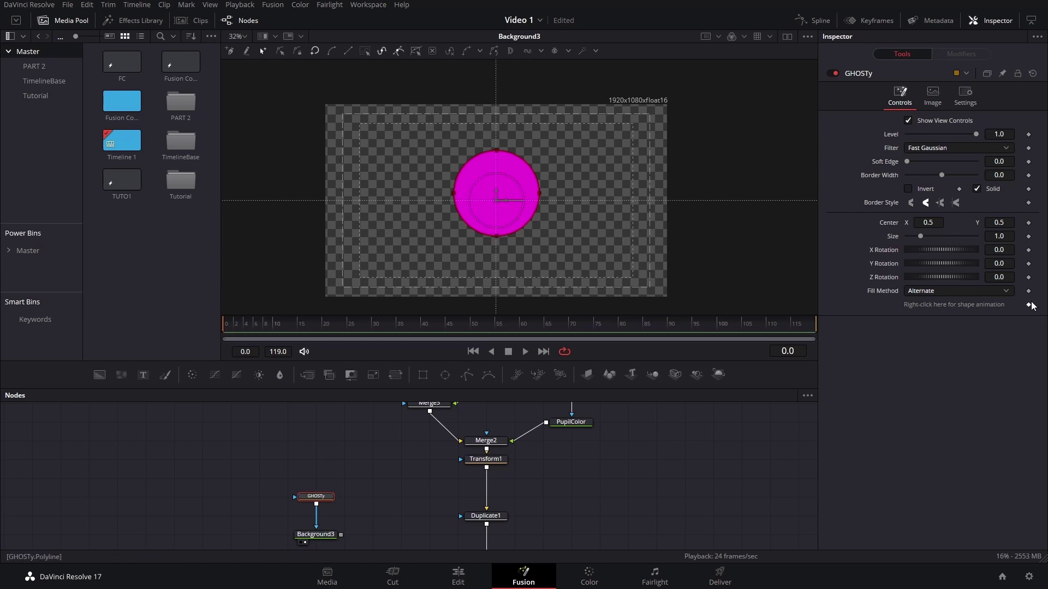
{"action": "left_click", "coordinate": [253, 327]}
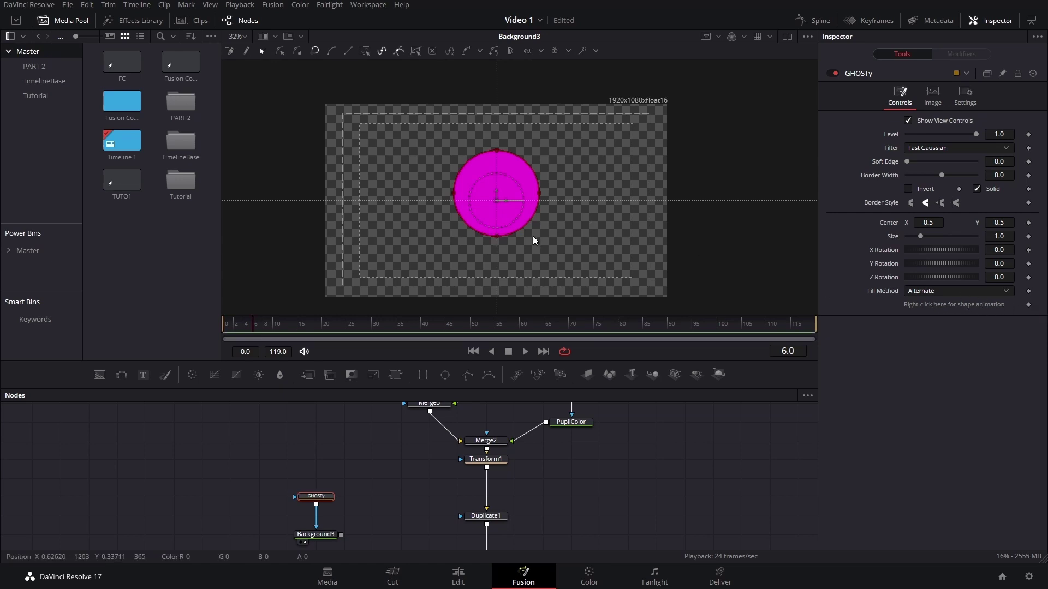
{"action": "left_click_drag", "start_coordinate": [427, 180], "coordinate": [571, 219]}
{"action": "left_click_drag", "start_coordinate": [413, 180], "coordinate": [585, 270]}
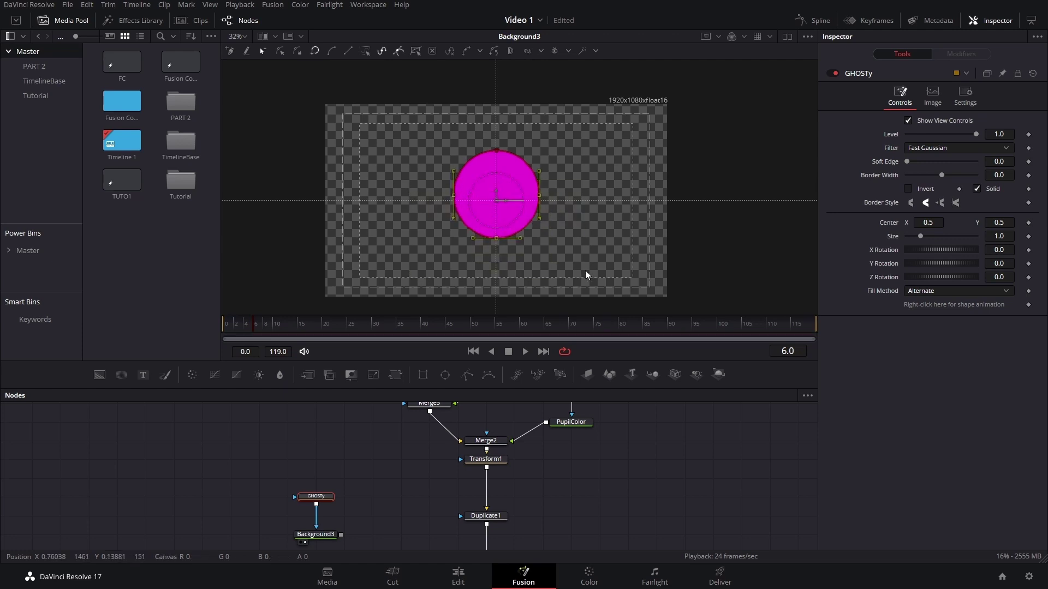
{"action": "key", "text": "Down"}
{"action": "key", "text": "Down"}
{"action": "key", "text": "Down"}
{"action": "key", "text": "Down"}
{"action": "key", "text": "Down"}
{"action": "key", "text": "Down"}
{"action": "key", "text": "Down"}
{"action": "key", "text": "Down"}
{"action": "key", "text": "Down"}
{"action": "key", "text": "Down"}
{"action": "key", "text": "Down"}
{"action": "key", "text": "Down"}
{"action": "key", "text": "Down"}
{"action": "key", "text": "Down"}
{"action": "key", "text": "Down"}
{"action": "key", "text": "Down"}
{"action": "key", "text": "Down"}
{"action": "key", "text": "Down"}
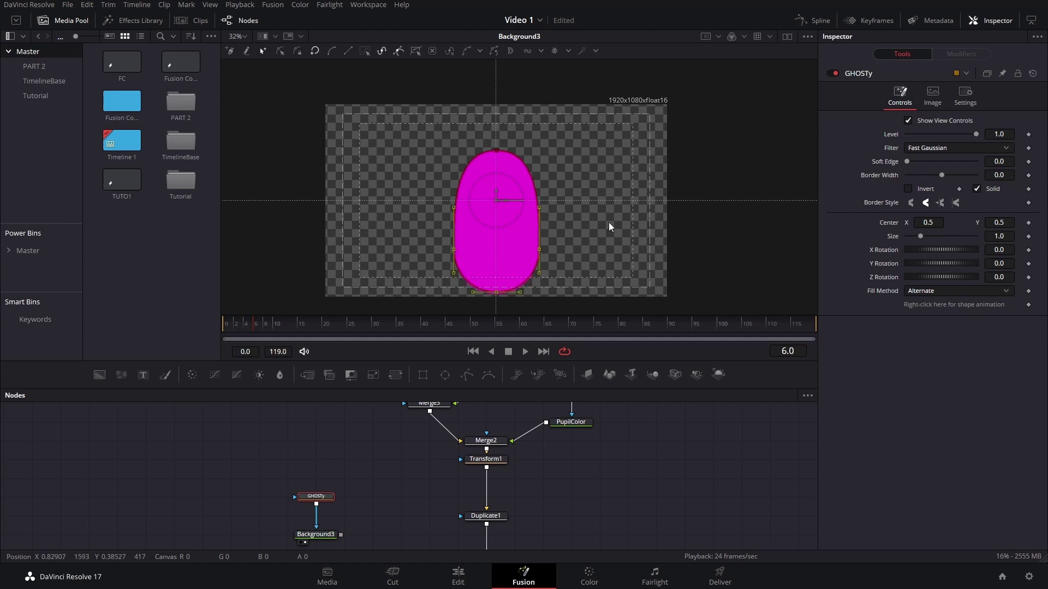
{"action": "left_click", "coordinate": [608, 222]}
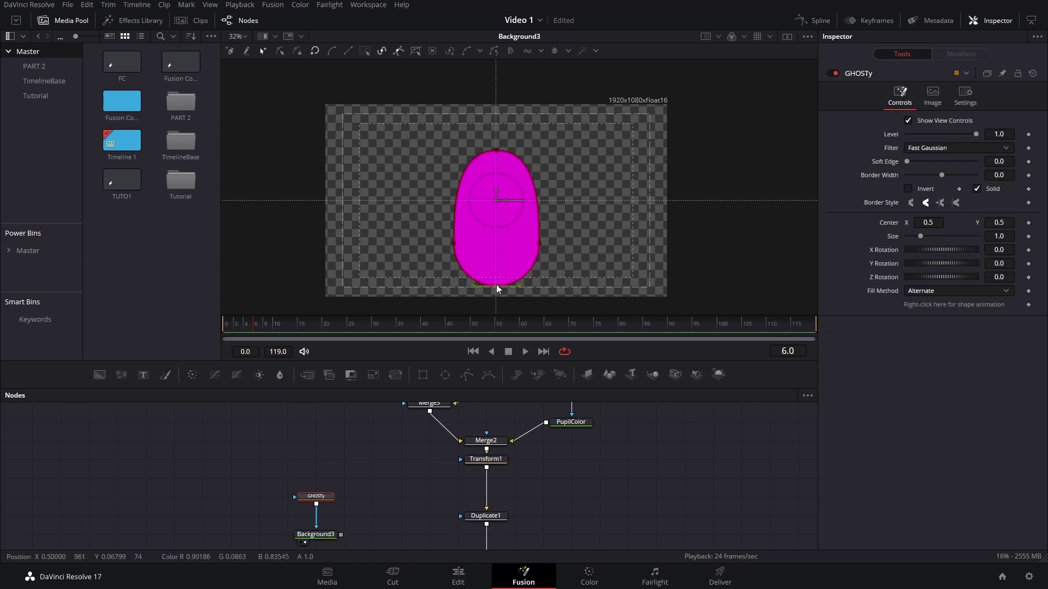
{"action": "left_click_drag", "start_coordinate": [496, 284], "coordinate": [496, 277]}
{"action": "left_click", "coordinate": [556, 257]}
Step: Lower the left and right side points and delete the bottom point to widen the base
{"action": "scroll", "coordinate": [524, 262], "scroll_direction": "up", "scroll_amount": 5}
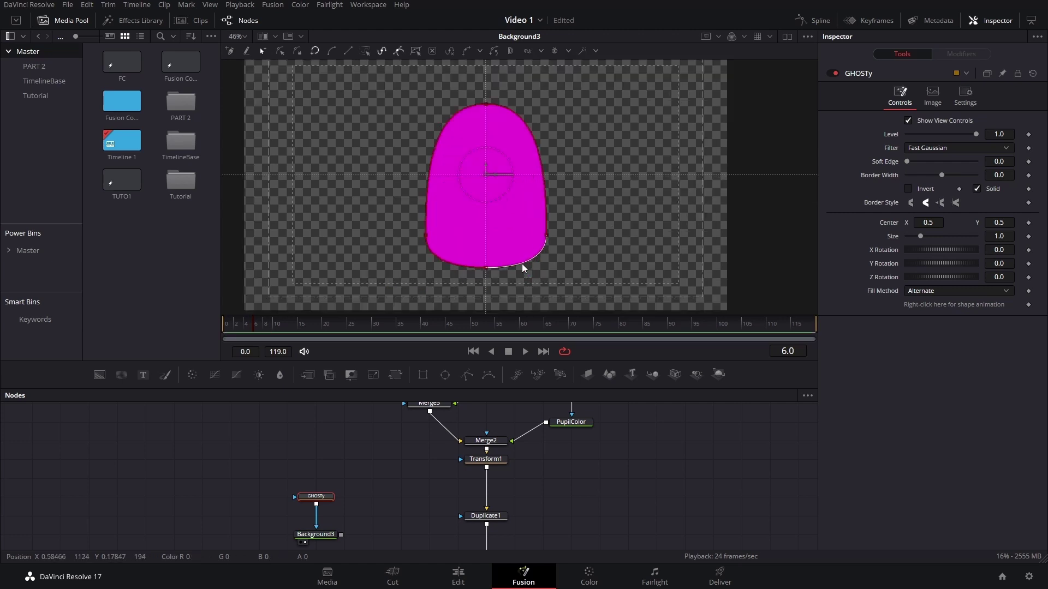
{"action": "left_click", "coordinate": [597, 238]}
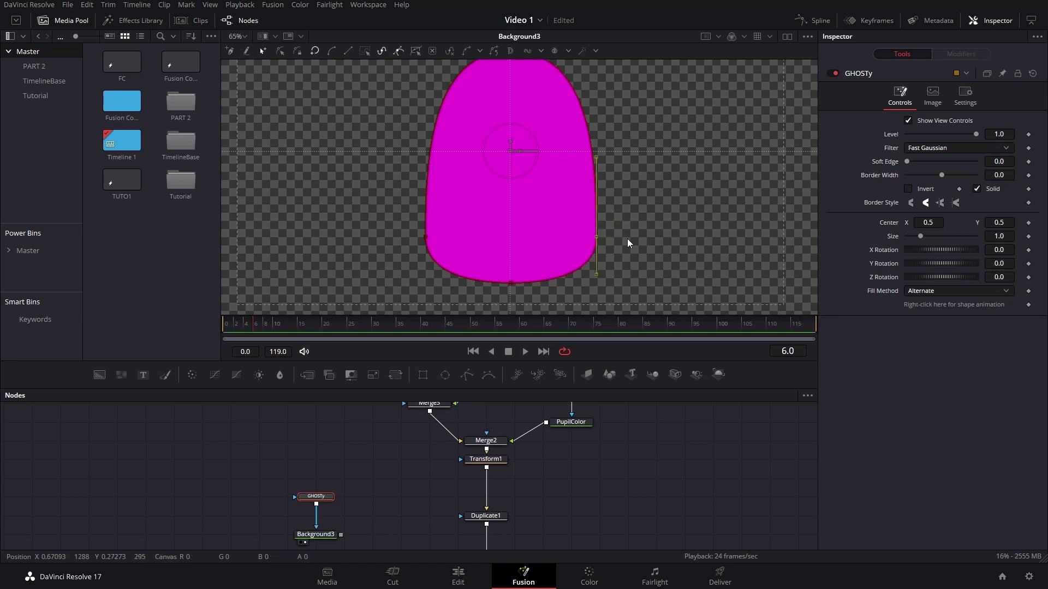
{"action": "key", "text": "Down"}
{"action": "key", "text": "Down"}
{"action": "key", "text": "Down"}
{"action": "key", "text": "Down"}
{"action": "key", "text": "Down"}
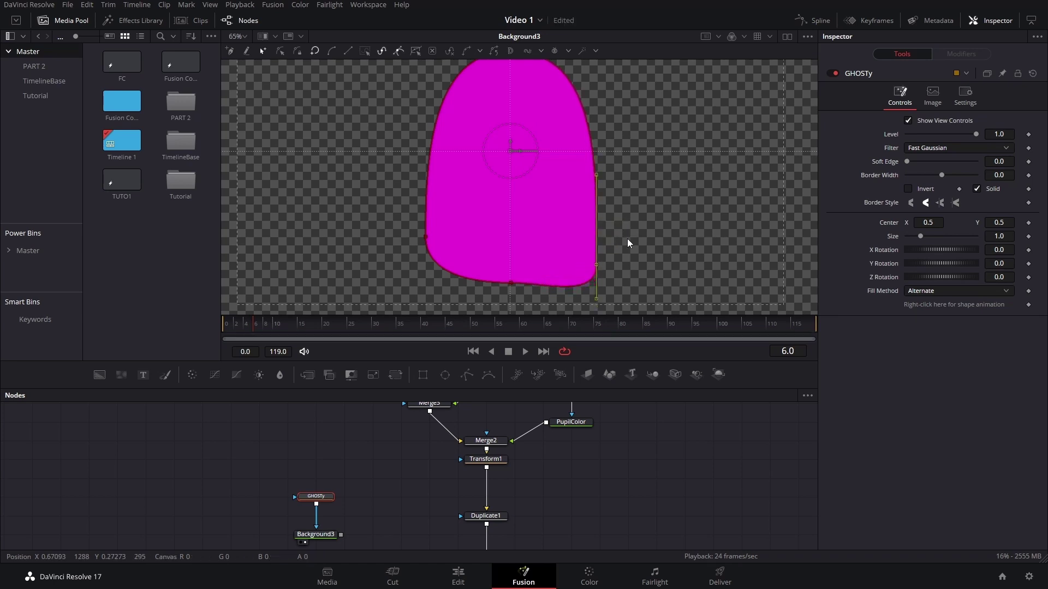
{"action": "left_click", "coordinate": [426, 236]}
{"action": "key", "text": "Down"}
{"action": "key", "text": "Down"}
{"action": "key", "text": "Down"}
{"action": "key", "text": "Down"}
{"action": "key", "text": "Down"}
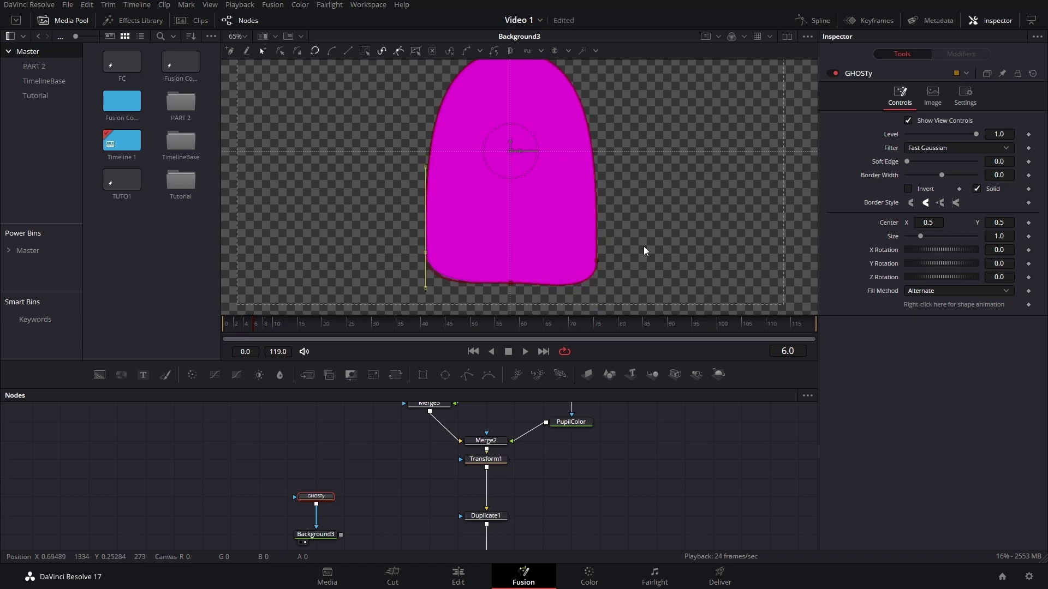
{"action": "left_click_drag", "start_coordinate": [475, 260], "coordinate": [547, 315]}
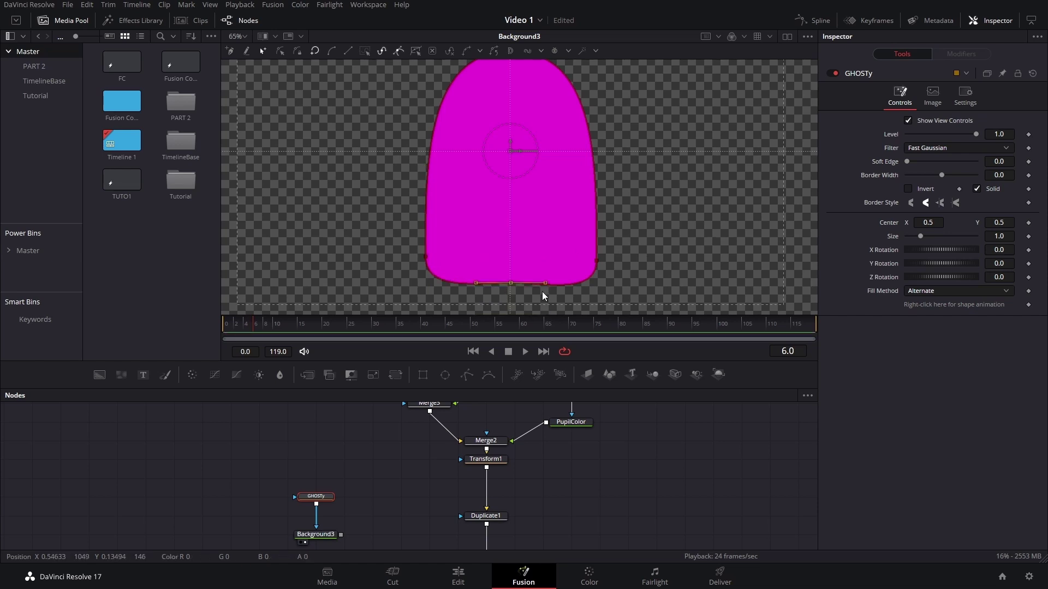
{"action": "key", "text": "Delete"}
Step: Curve the bottom edge using the lower-left and lower-right handles, then nudge both corners down
{"action": "left_click_drag", "start_coordinate": [501, 272], "coordinate": [484, 242]}
{"action": "left_click_drag", "start_coordinate": [377, 218], "coordinate": [434, 250]}
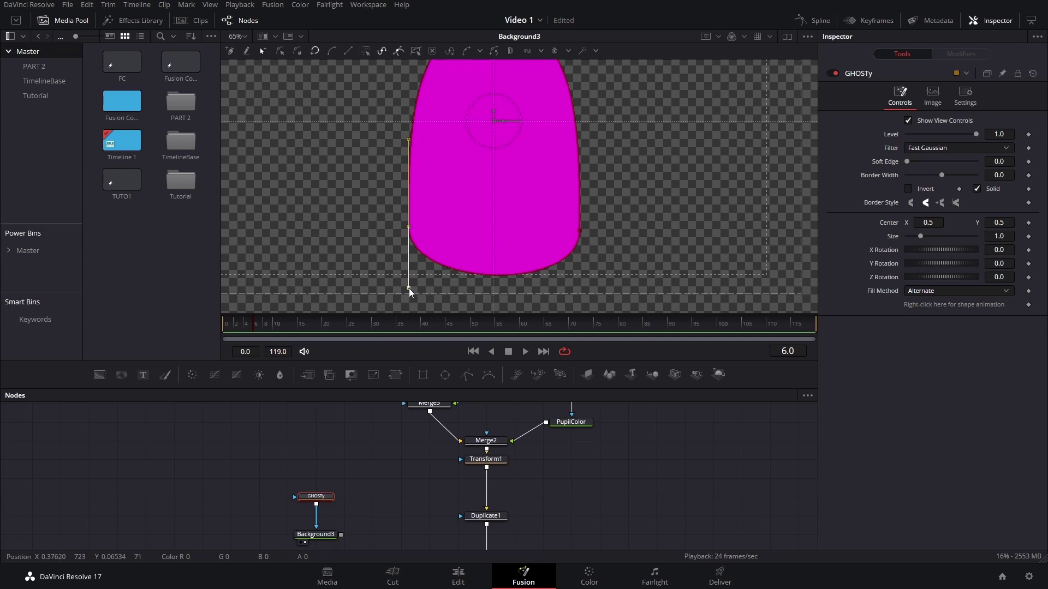
{"action": "left_click_drag", "start_coordinate": [408, 288], "coordinate": [417, 247]}
{"action": "left_click", "coordinate": [580, 230]}
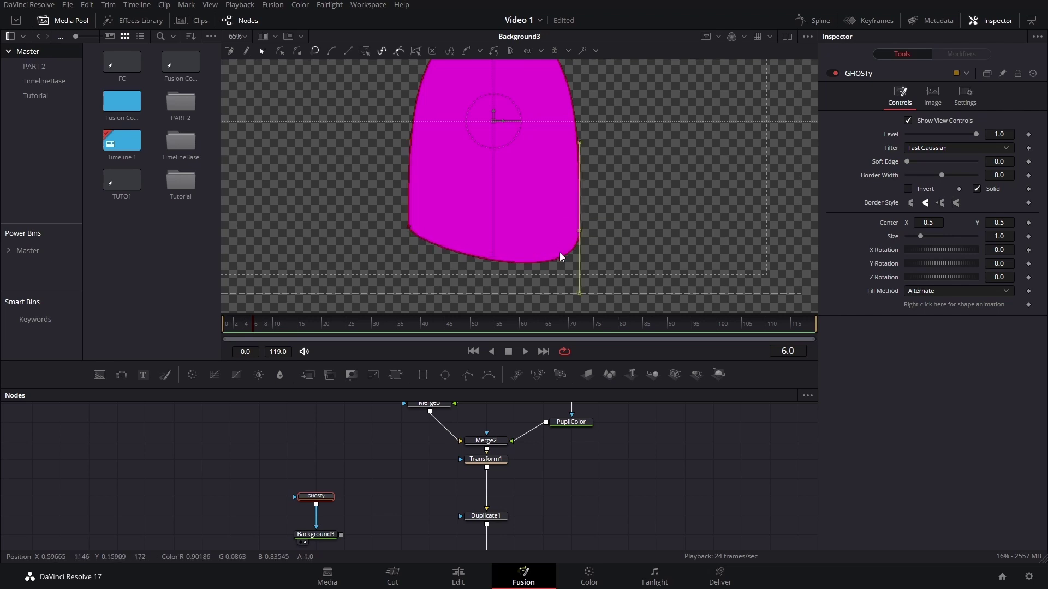
{"action": "left_click_drag", "start_coordinate": [579, 293], "coordinate": [546, 257]}
{"action": "scroll", "coordinate": [483, 201], "scroll_direction": "up", "scroll_amount": 3}
{"action": "scroll", "coordinate": [482, 201], "scroll_direction": "down", "scroll_amount": 3}
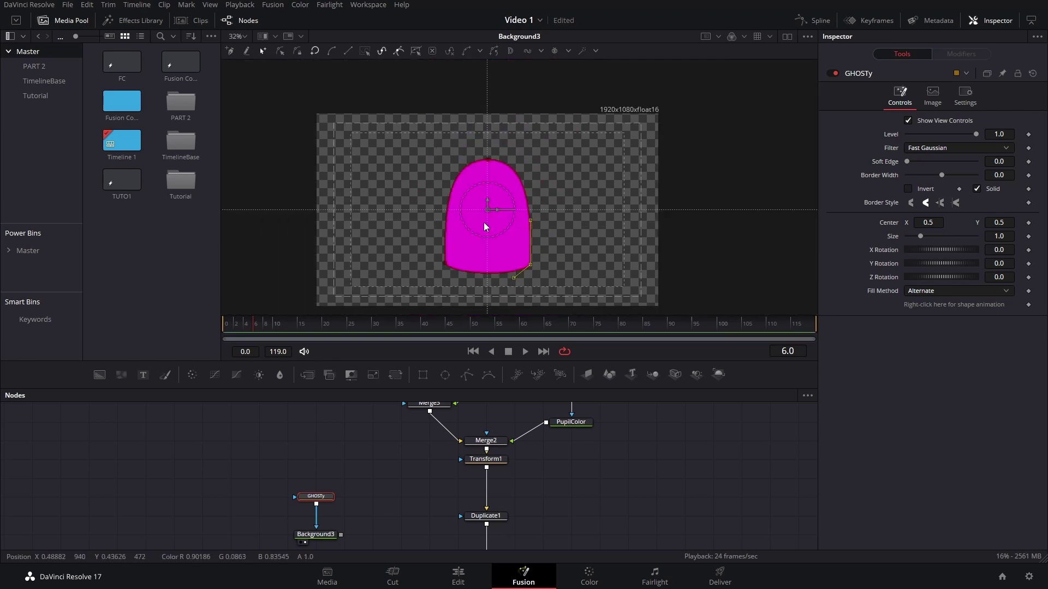
{"action": "scroll", "coordinate": [484, 221], "scroll_direction": "down", "scroll_amount": 1}
{"action": "scroll", "coordinate": [461, 225], "scroll_direction": "up", "scroll_amount": 3}
{"action": "left_click_drag", "start_coordinate": [402, 218], "coordinate": [625, 277]}
{"action": "key", "text": "Down"}
{"action": "key", "text": "Down"}
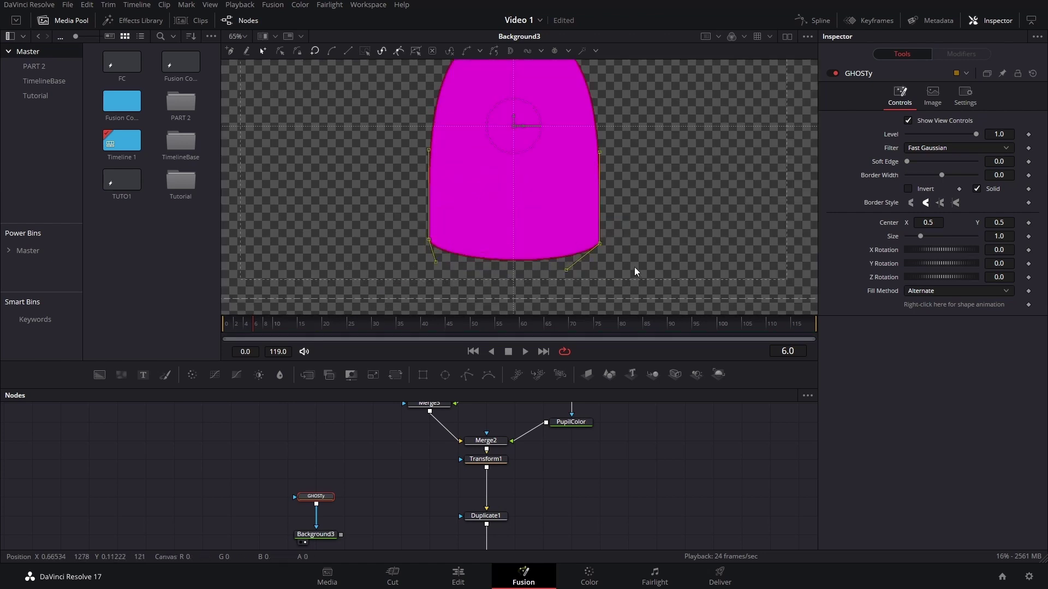
{"action": "left_click", "coordinate": [644, 255]}
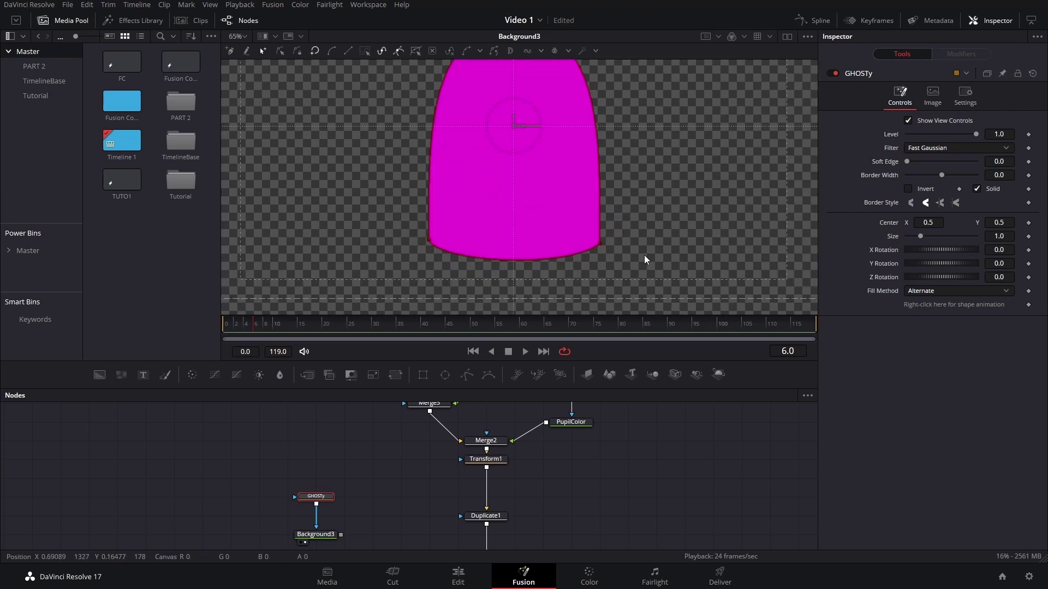
Step: Nudge the whole ghost shape up slightly and move the GHOSTy node up in the graph
{"action": "scroll", "coordinate": [644, 254], "scroll_direction": "down", "scroll_amount": 4}
{"action": "left_click_drag", "start_coordinate": [524, 141], "coordinate": [660, 295]}
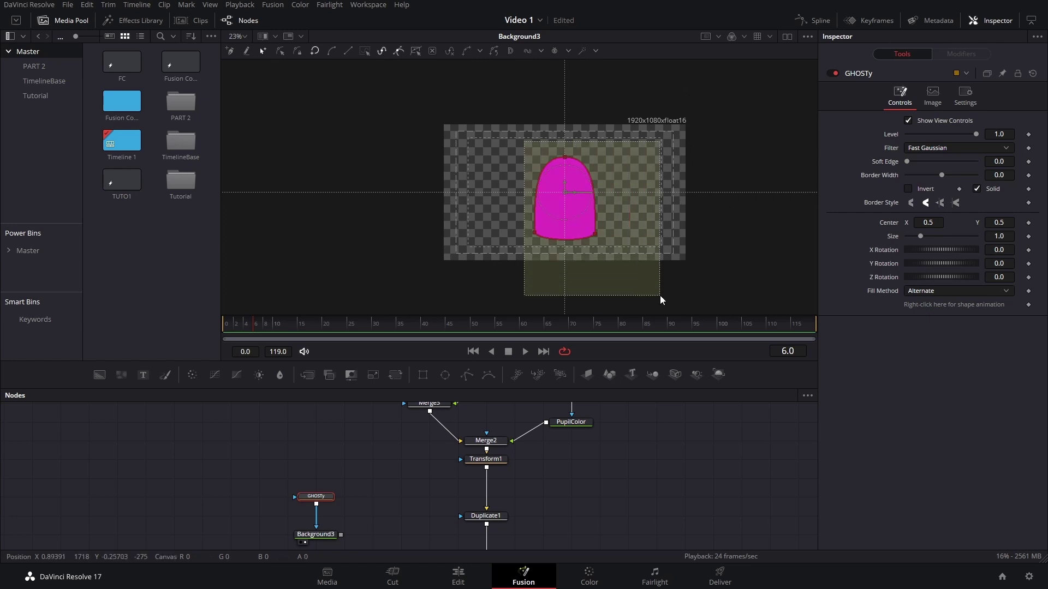
{"action": "key", "text": "Up"}
{"action": "key", "text": "Up"}
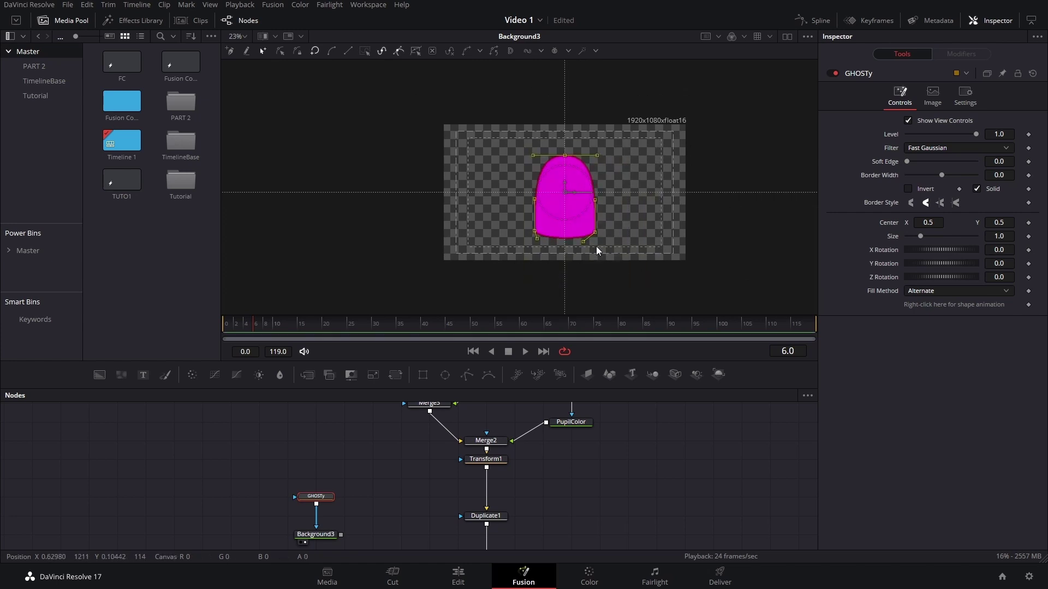
{"action": "scroll", "coordinate": [591, 181], "scroll_direction": "up", "scroll_amount": 4}
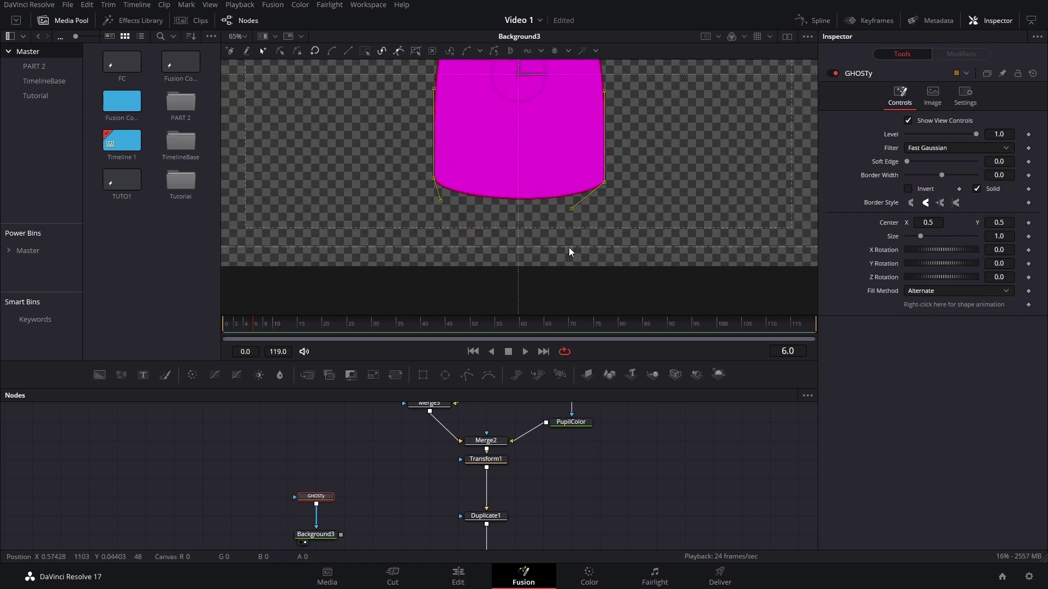
{"action": "left_click", "coordinate": [498, 227]}
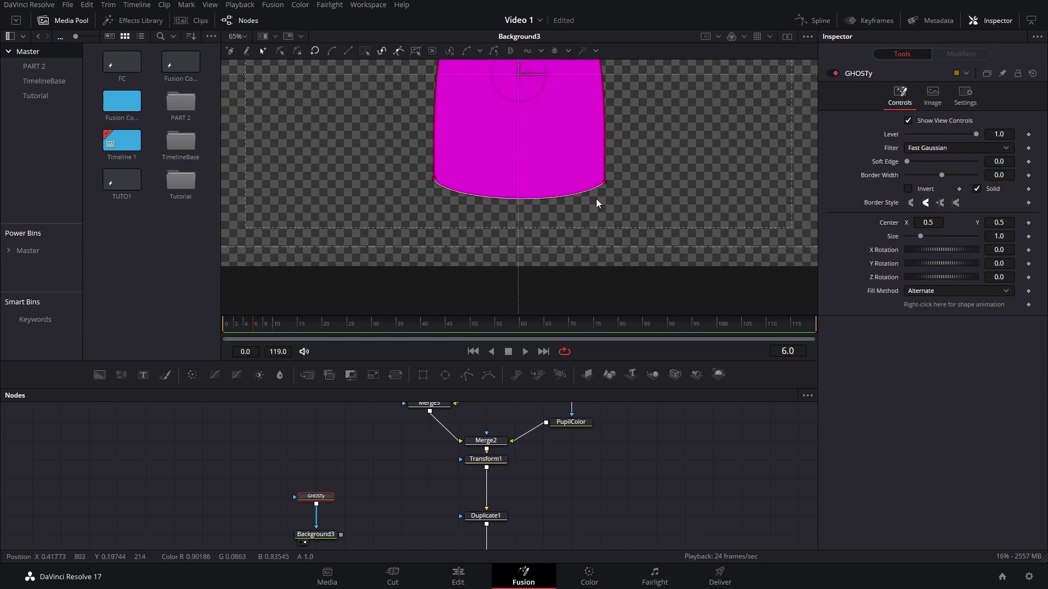
{"action": "scroll", "coordinate": [545, 210], "scroll_direction": "down", "scroll_amount": 2}
{"action": "left_click_drag", "start_coordinate": [544, 211], "coordinate": [563, 278]}
{"action": "left_click_drag", "start_coordinate": [328, 498], "coordinate": [323, 460]}
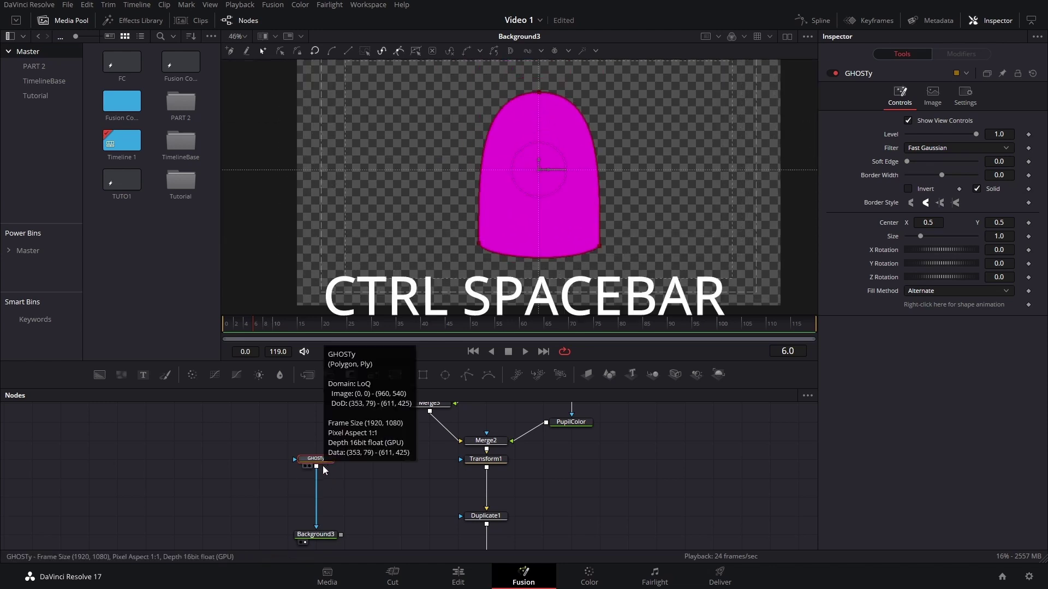
Step: Add a Waviness1 node via the Ctrl+Space search and connect the GHOSTy mask into its input
{"action": "key", "text": "ctrl+space"}
{"action": "type", "text": "trans"}
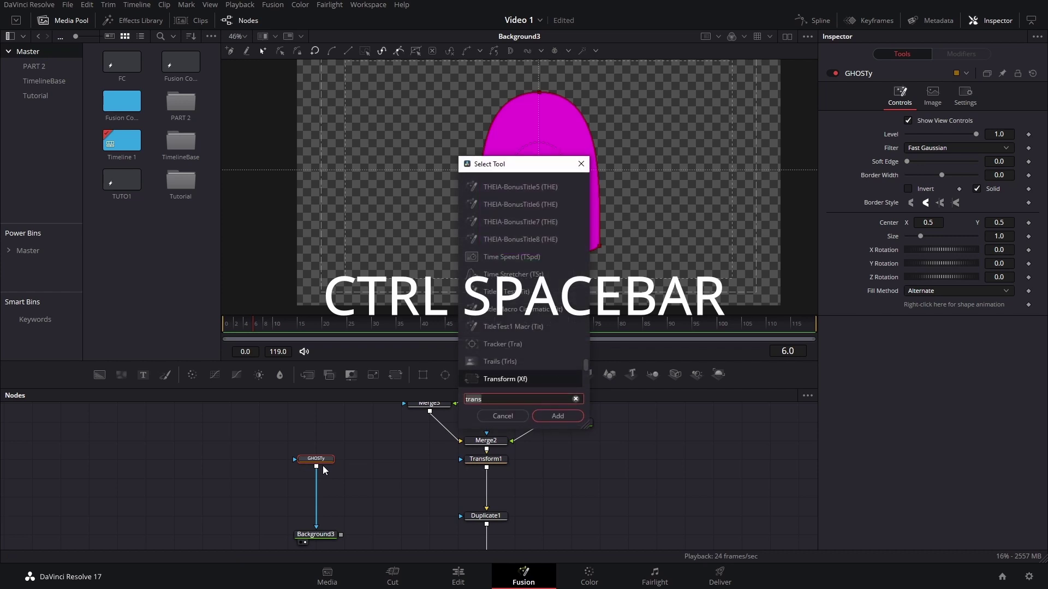
{"action": "key", "text": "BackSpace"}
{"action": "key", "text": "BackSpace"}
{"action": "key", "text": "BackSpace"}
{"action": "key", "text": "BackSpace"}
{"action": "key", "text": "BackSpace"}
{"action": "type", "text": "wavi"}
{"action": "key", "text": "Return"}
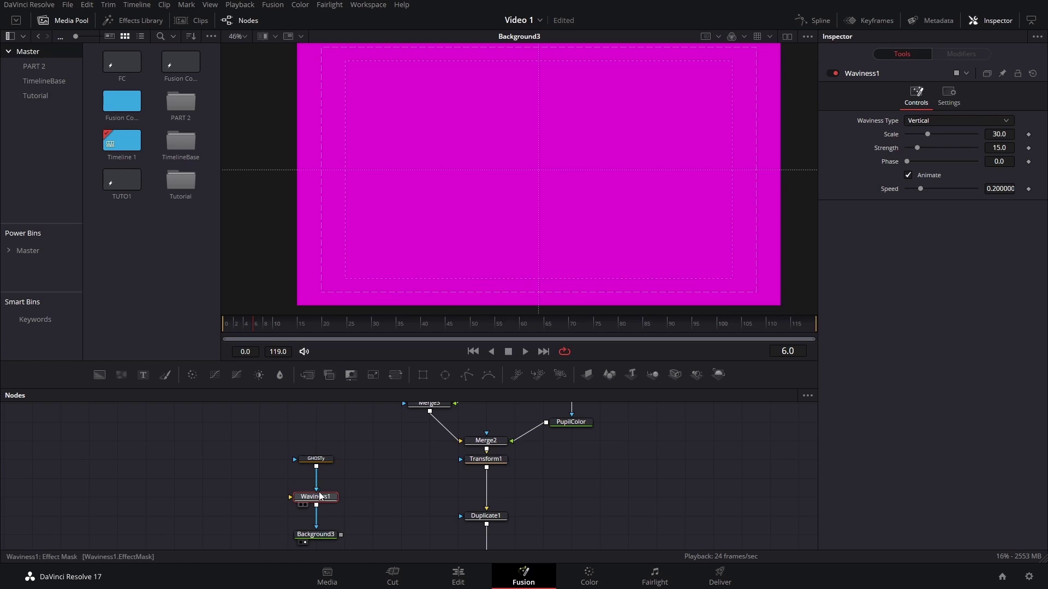
{"action": "mouse_move", "coordinate": [327, 502]}
{"action": "left_mouse_down"}
{"action": "mouse_move", "coordinate": [287, 501]}
{"action": "mouse_move", "coordinate": [326, 501]}
{"action": "left_mouse_up"}
{"action": "mouse_move", "coordinate": [336, 460]}
{"action": "left_mouse_down"}
{"action": "mouse_move", "coordinate": [314, 492]}
{"action": "mouse_move", "coordinate": [290, 499]}
{"action": "mouse_move", "coordinate": [336, 510]}
{"action": "mouse_move", "coordinate": [316, 534]}
{"action": "left_mouse_up"}
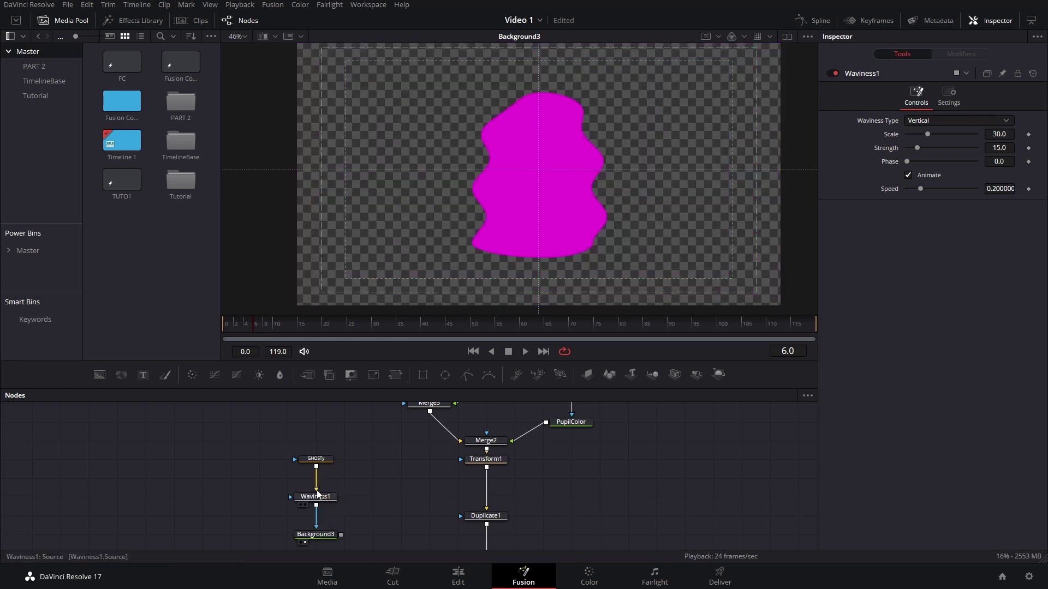
{"action": "left_click", "coordinate": [325, 499]}
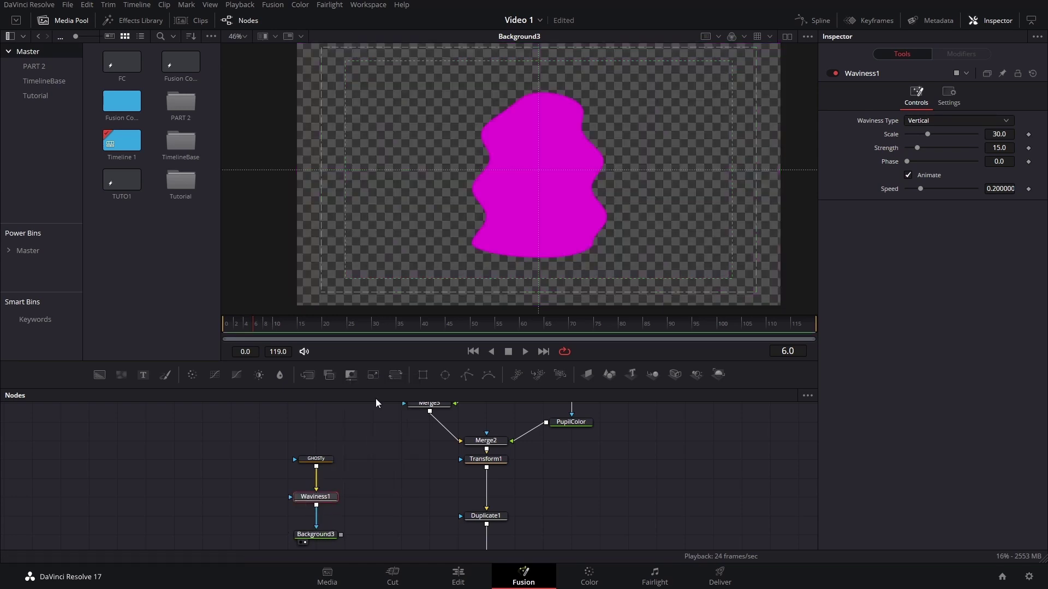
{"action": "left_click", "coordinate": [276, 328]}
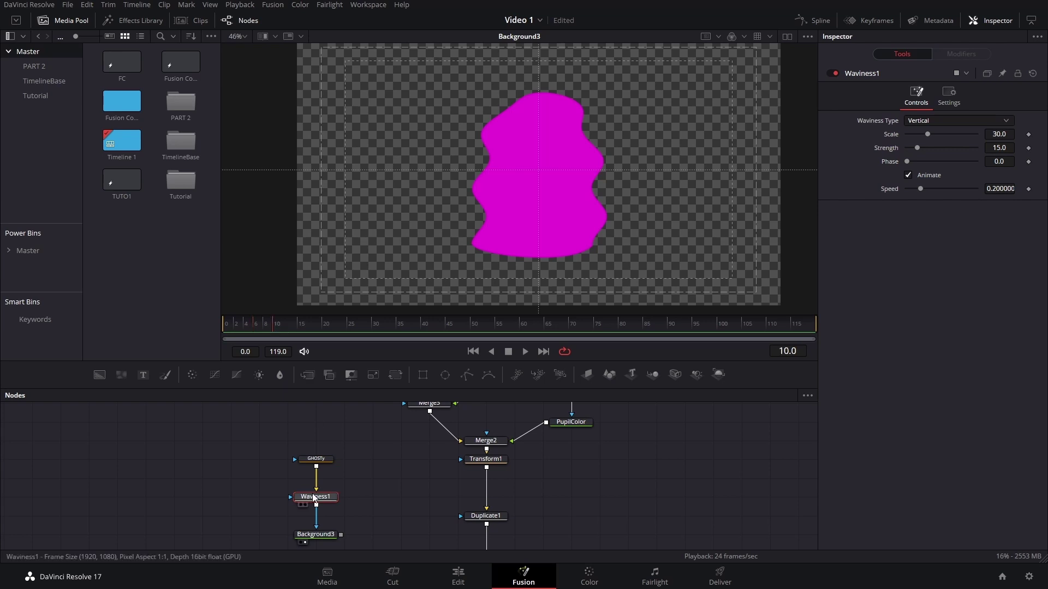
{"action": "left_click", "coordinate": [224, 483]}
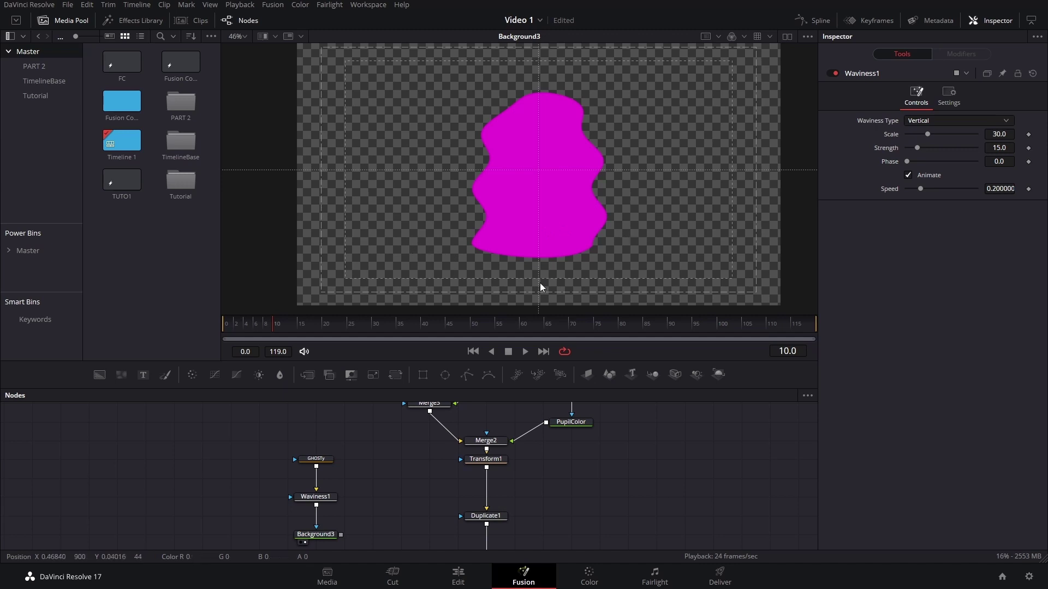
Step: Add a Rectangle mask to Waviness1 and move it down to the ghost's bottom
{"action": "left_click", "coordinate": [423, 375]}
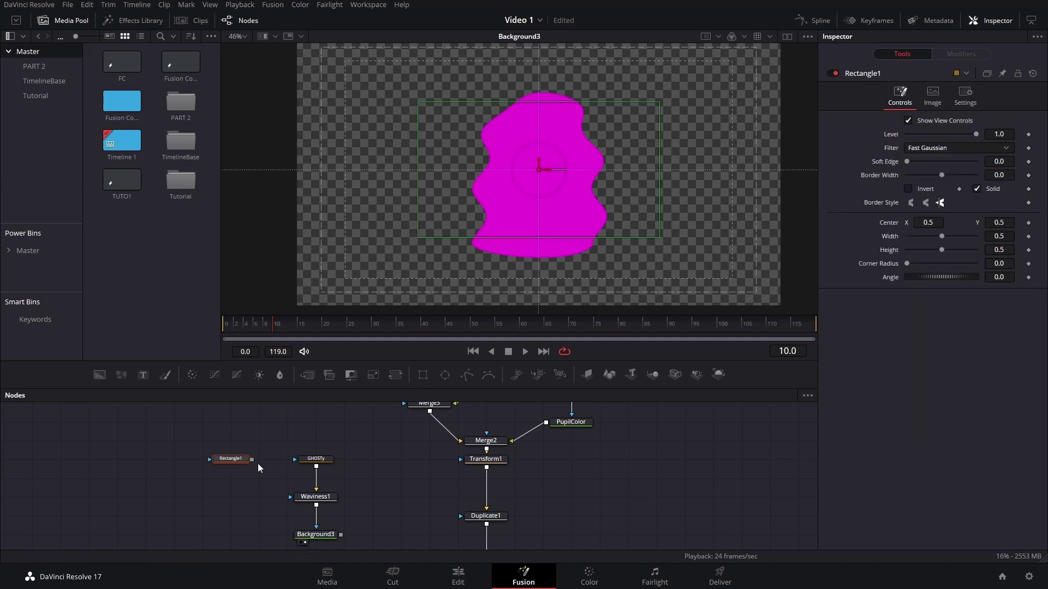
{"action": "left_click_drag", "start_coordinate": [252, 496], "coordinate": [316, 500]}
{"action": "left_click", "coordinate": [316, 500]}
{"action": "left_click", "coordinate": [235, 495]}
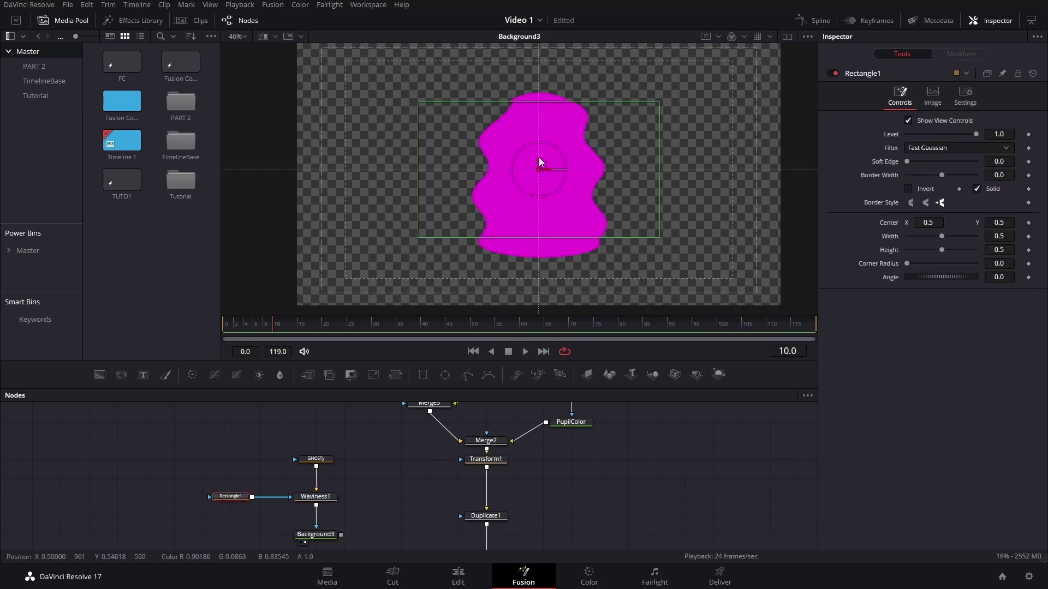
{"action": "left_click_drag", "start_coordinate": [536, 165], "coordinate": [545, 297]}
{"action": "left_click_drag", "start_coordinate": [545, 234], "coordinate": [536, 181]}
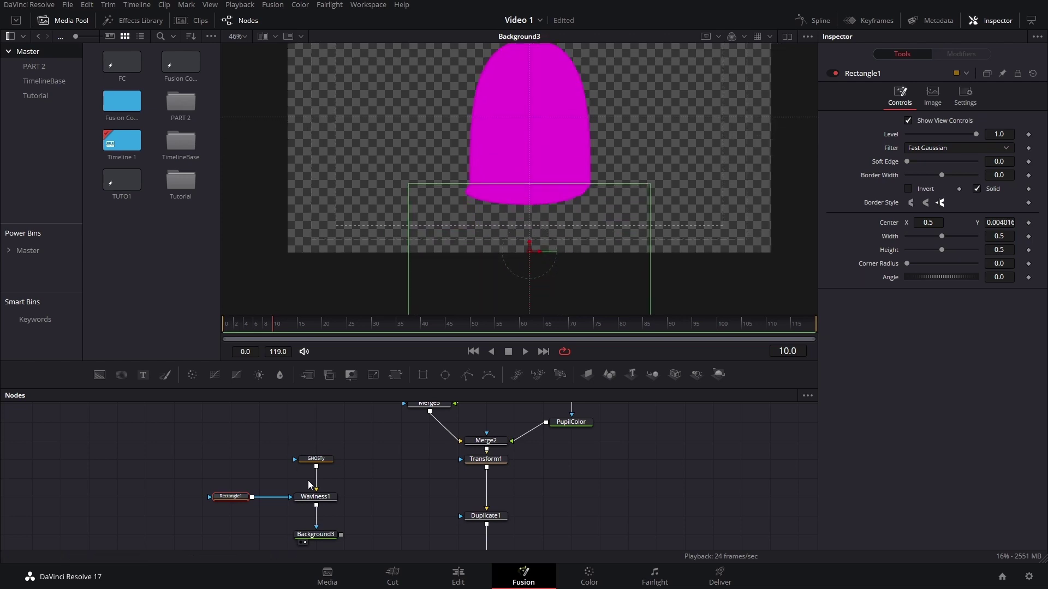
Step: Set the Waviness Type to Horizontal and play back to preview the waves
{"action": "left_click", "coordinate": [314, 497]}
{"action": "left_click", "coordinate": [925, 121]}
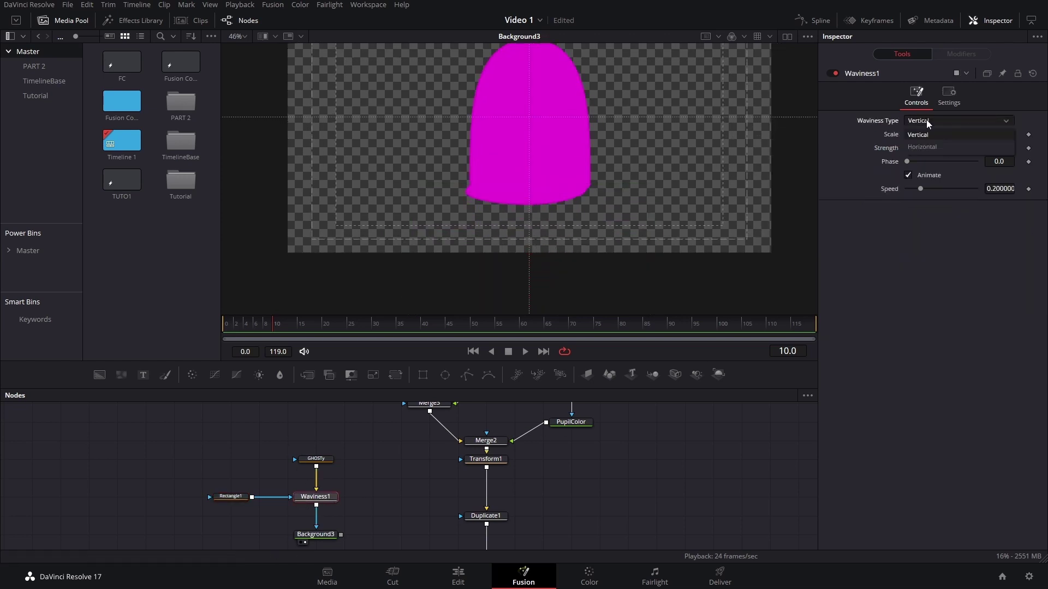
{"action": "left_click", "coordinate": [958, 145]}
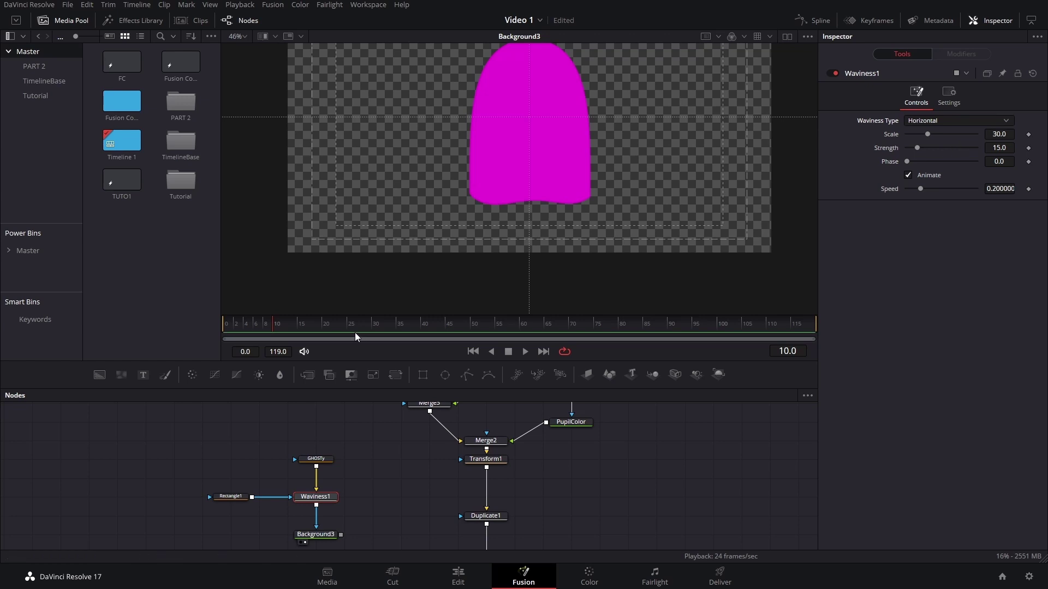
{"action": "left_click_drag", "start_coordinate": [273, 327], "coordinate": [234, 330]}
{"action": "left_click", "coordinate": [525, 352]}
Step: Raise the wave Scale to 42.5, keep Animate on at Speed 0.236, and shift the Phase
{"action": "mouse_move", "coordinate": [929, 140]}
{"action": "left_mouse_down"}
{"action": "mouse_move", "coordinate": [944, 143]}
{"action": "mouse_move", "coordinate": [905, 150]}
{"action": "mouse_move", "coordinate": [944, 142]}
{"action": "left_mouse_up"}
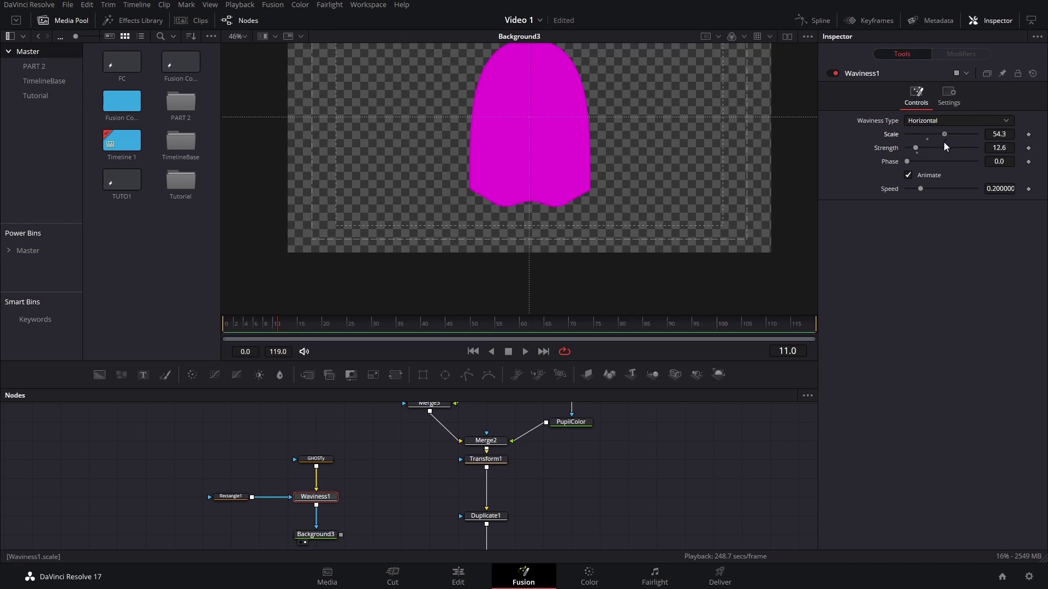
{"action": "left_click", "coordinate": [909, 175]}
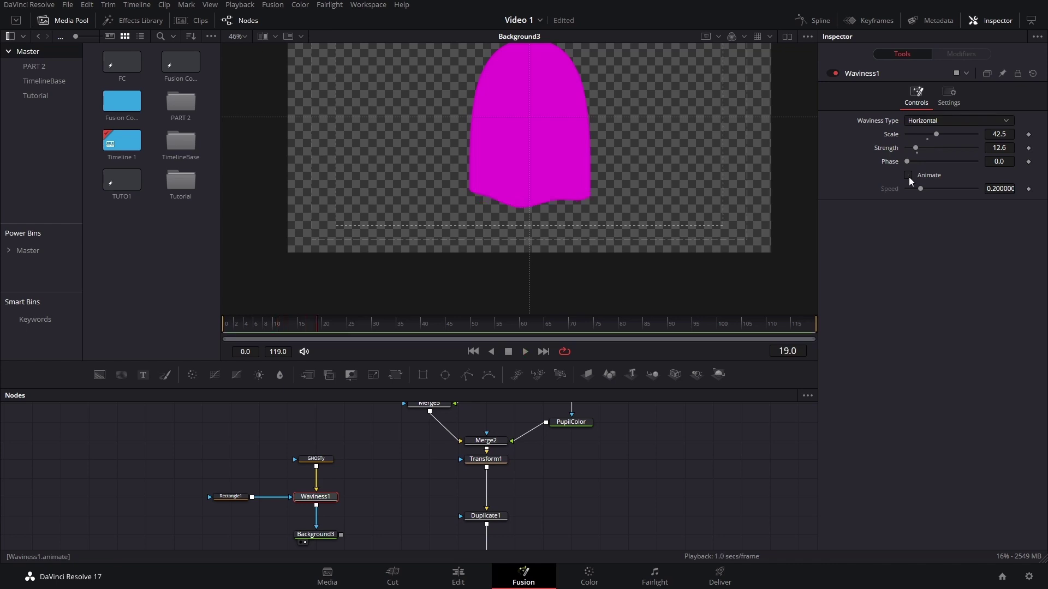
{"action": "left_click", "coordinate": [908, 175]}
{"action": "left_click", "coordinate": [923, 189]}
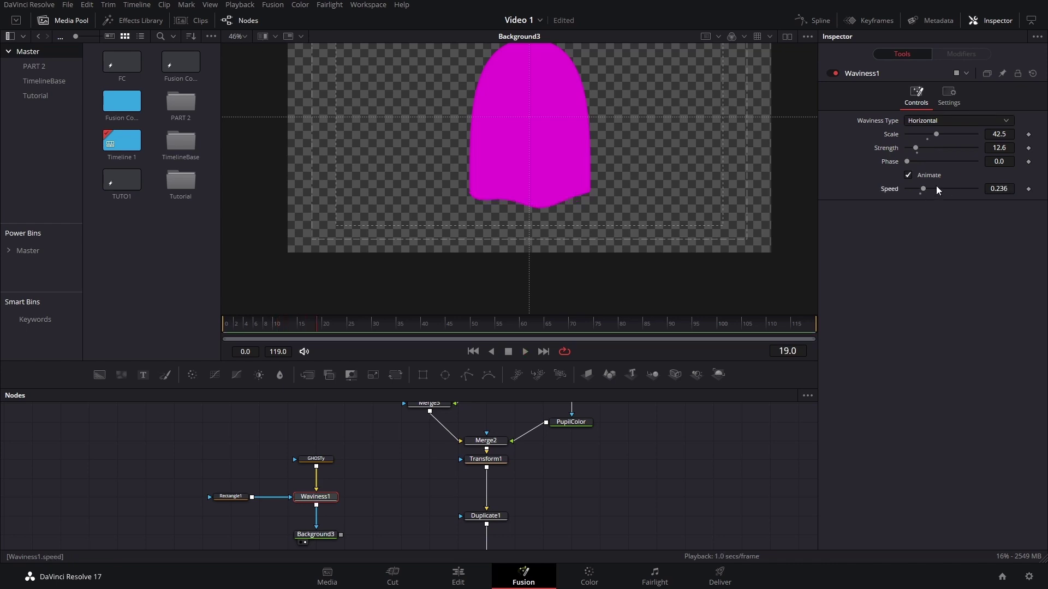
{"action": "left_click", "coordinate": [226, 325]}
{"action": "key", "text": "space"}
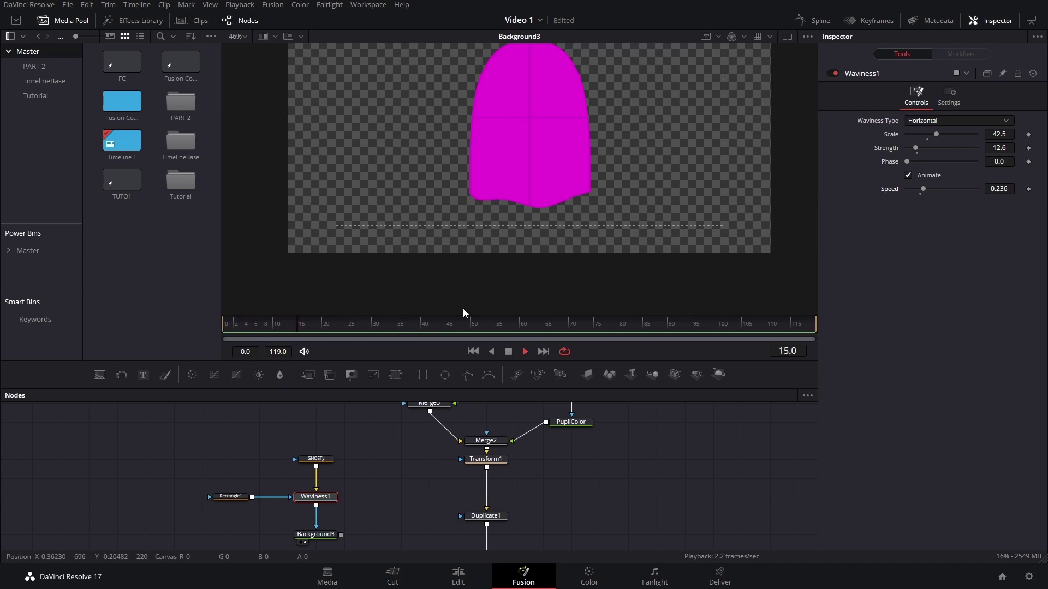
{"action": "key", "text": "space"}
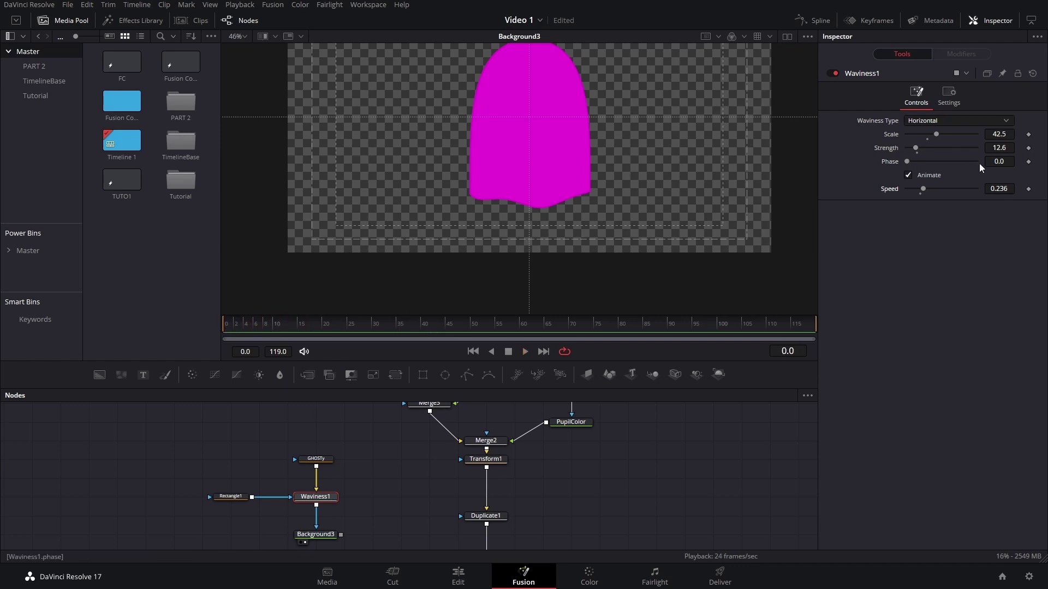
{"action": "left_click_drag", "start_coordinate": [997, 163], "coordinate": [996, 134]}
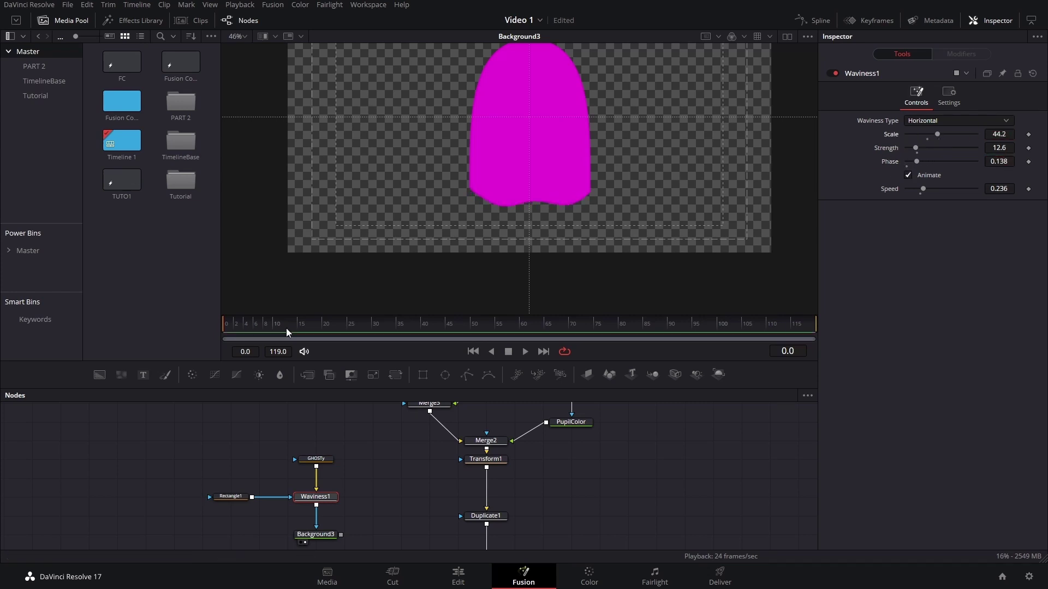
Step: Double-click Phase back to 0, lower GHOSTy's bottom-left point and adjust its bezier handle
{"action": "double_click", "coordinate": [886, 165]}
{"action": "left_click", "coordinate": [316, 458]}
{"action": "scroll", "coordinate": [500, 197], "scroll_direction": "up", "scroll_amount": 2}
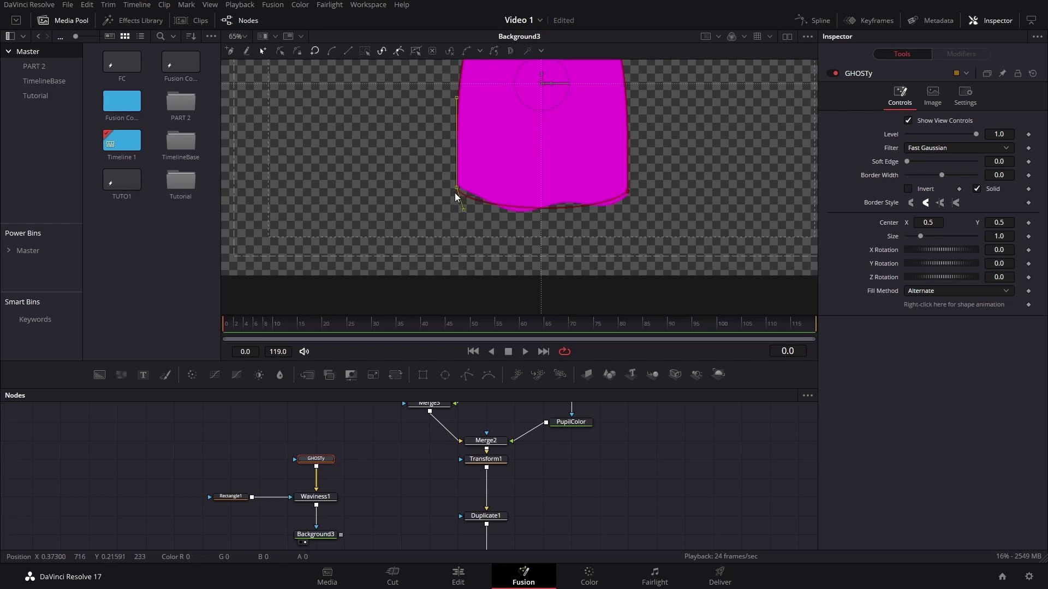
{"action": "key", "text": "Down"}
{"action": "key", "text": "Down"}
{"action": "key", "text": "Down"}
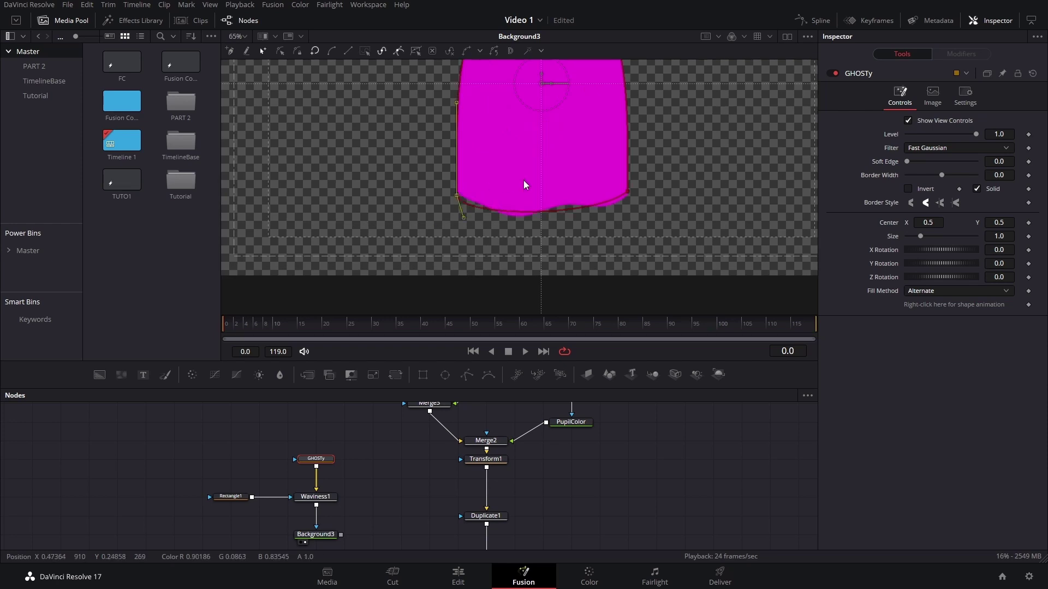
{"action": "left_click_drag", "start_coordinate": [463, 224], "coordinate": [467, 211]}
{"action": "left_click", "coordinate": [478, 223]}
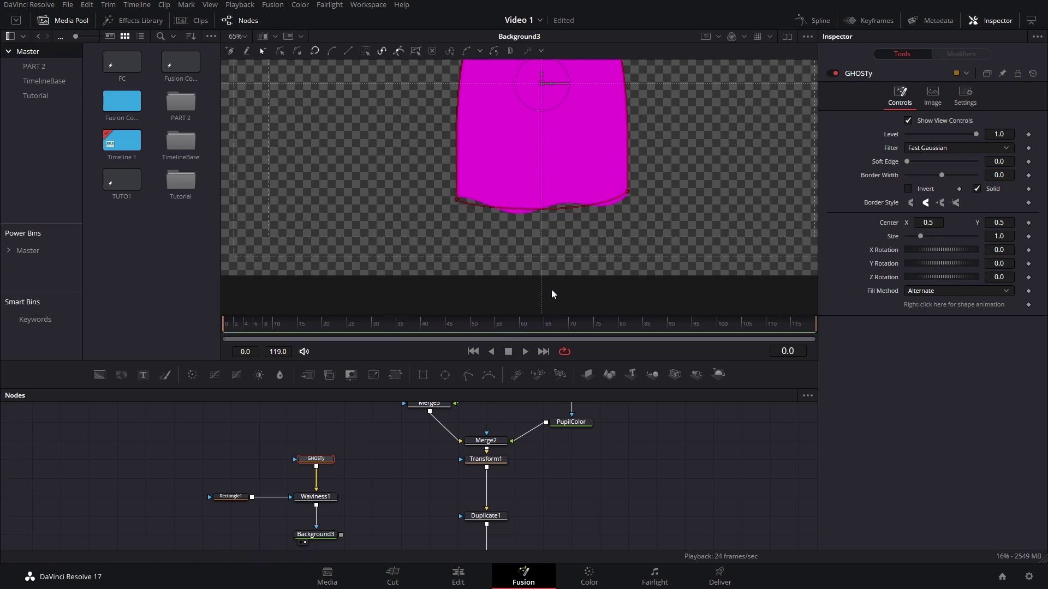
{"action": "left_click_drag", "start_coordinate": [695, 164], "coordinate": [665, 177]}
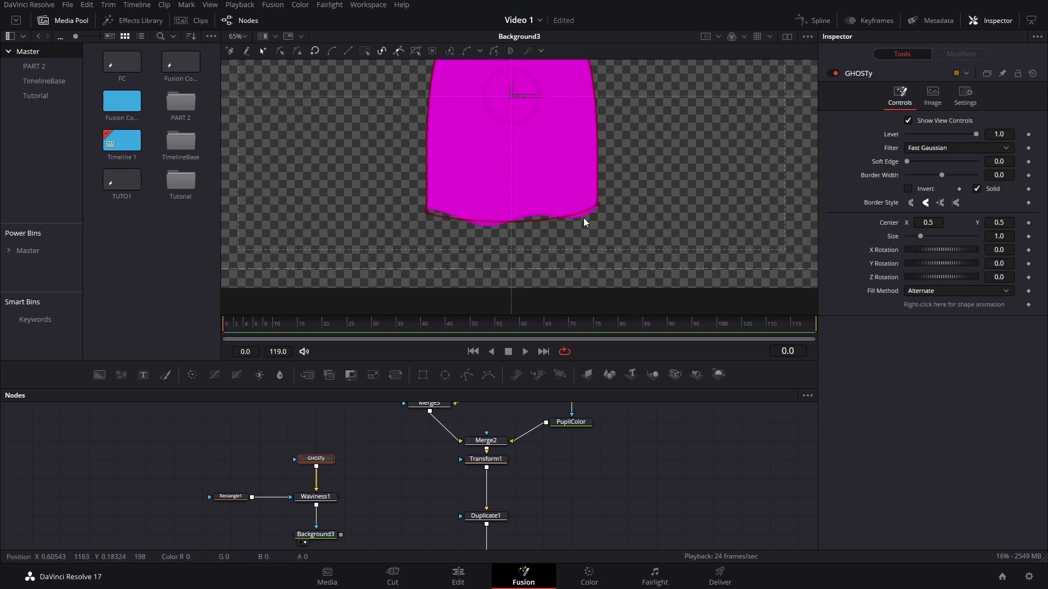
{"action": "left_click", "coordinate": [328, 498]}
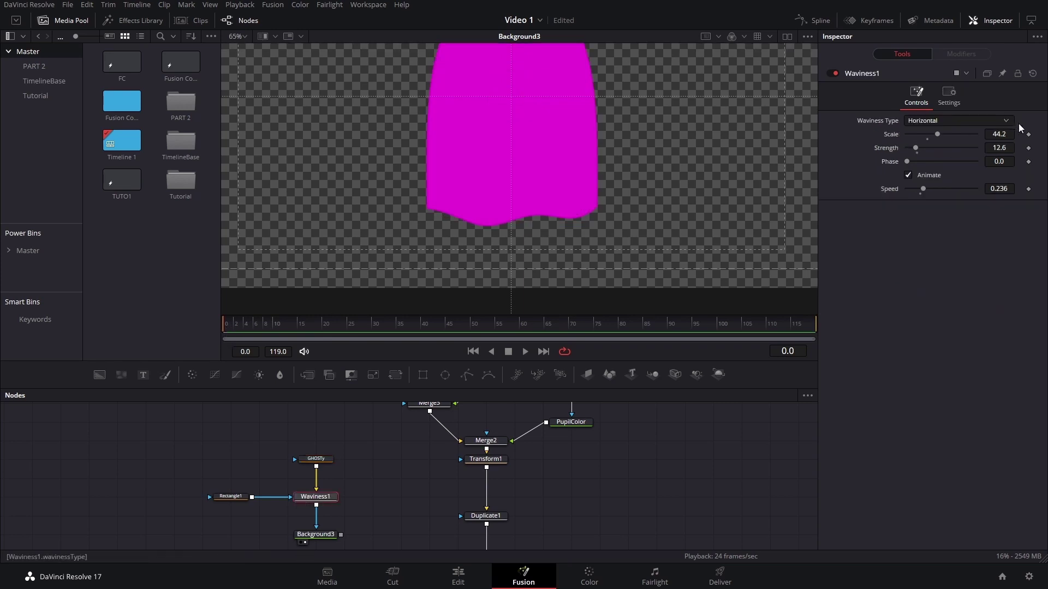
Step: Keyframe Phase at 0 on the first frame and 0.093 at frame 24
{"action": "left_click", "coordinate": [1029, 162]}
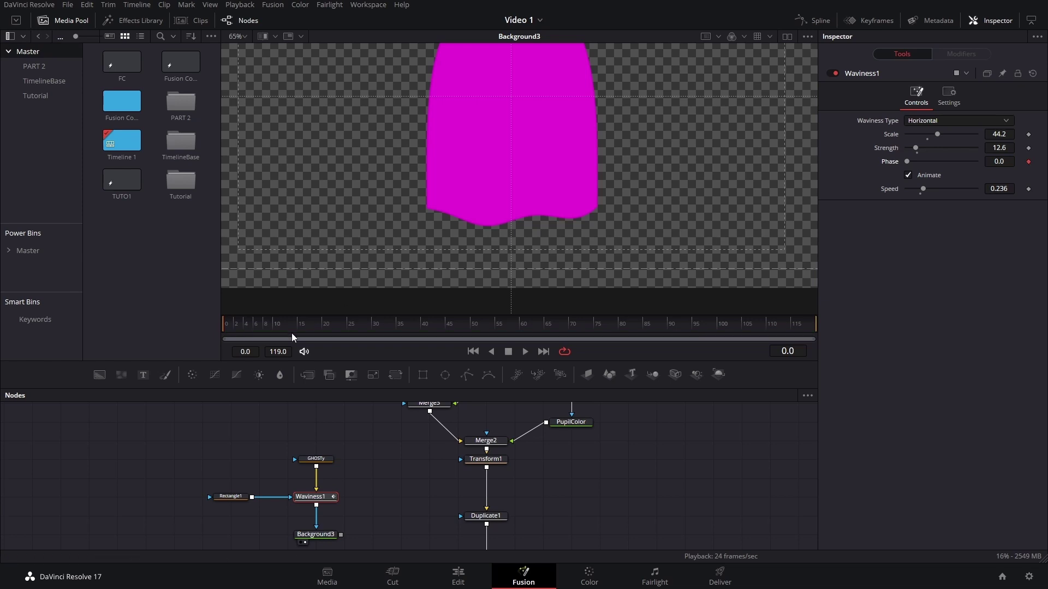
{"action": "left_click", "coordinate": [326, 327]}
{"action": "left_click_drag", "start_coordinate": [353, 331], "coordinate": [346, 332]}
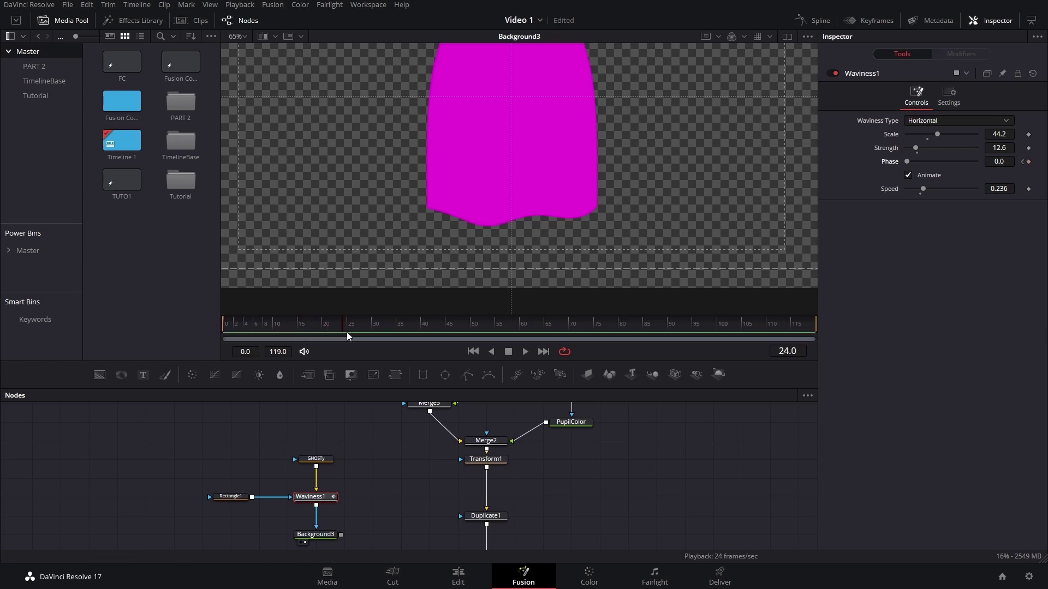
{"action": "left_click_drag", "start_coordinate": [908, 161], "coordinate": [956, 161]}
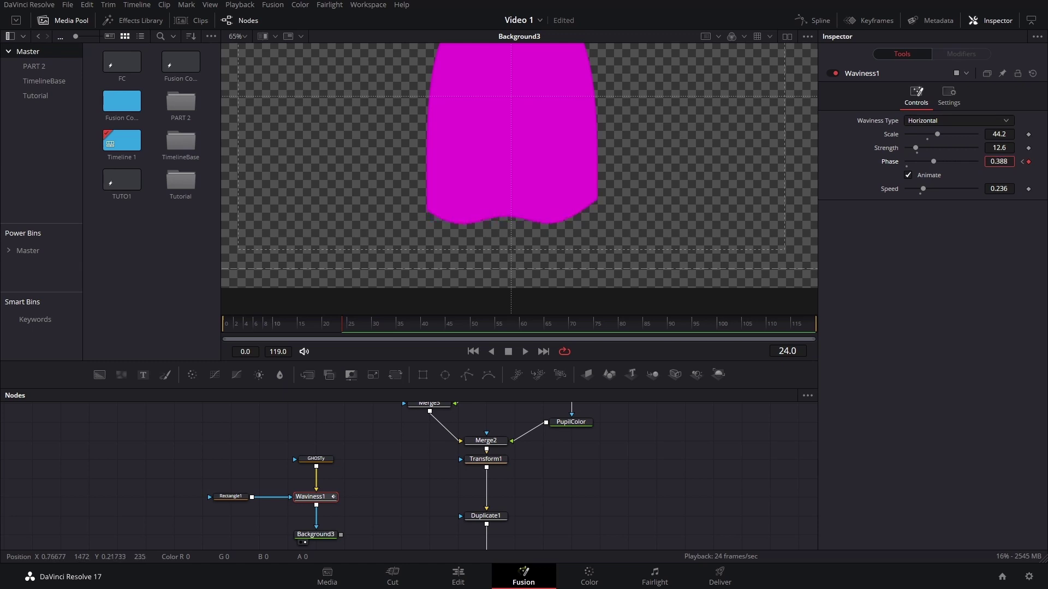
Step: Play back from the start and scrub between frames 0 and 24 to check the phase animation
{"action": "left_click_drag", "start_coordinate": [315, 325], "coordinate": [222, 330]}
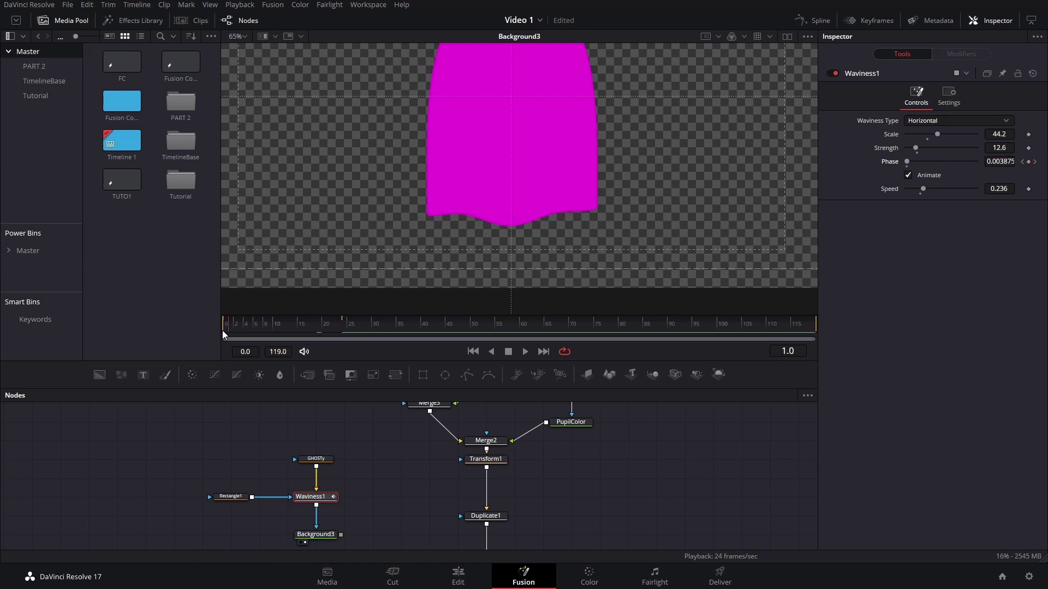
{"action": "key", "text": "space"}
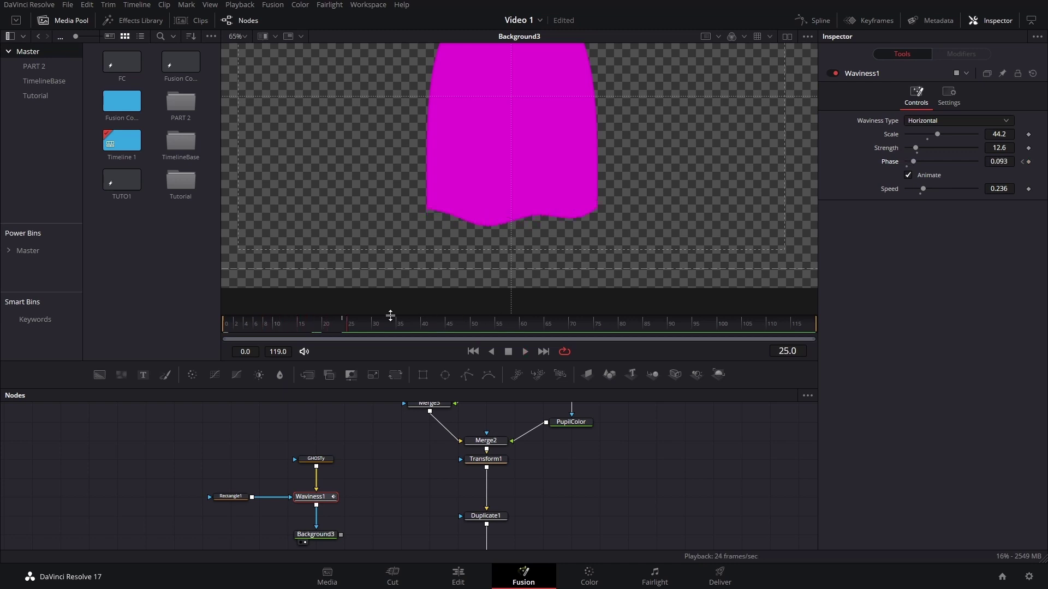
{"action": "left_click", "coordinate": [342, 327]}
{"action": "left_click_drag", "start_coordinate": [388, 503], "coordinate": [364, 456]}
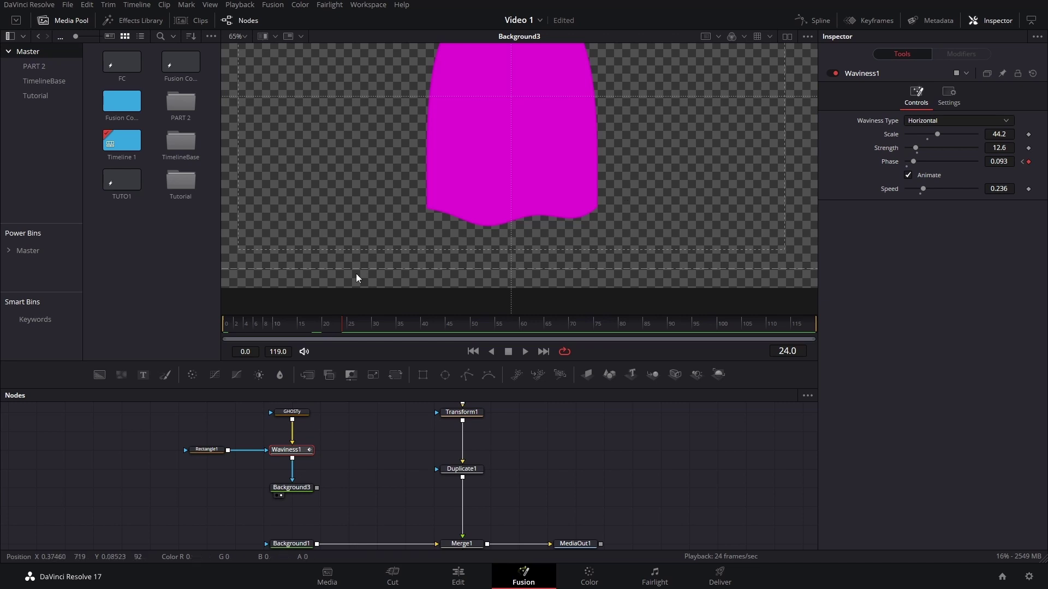
{"action": "left_click_drag", "start_coordinate": [296, 326], "coordinate": [205, 339]}
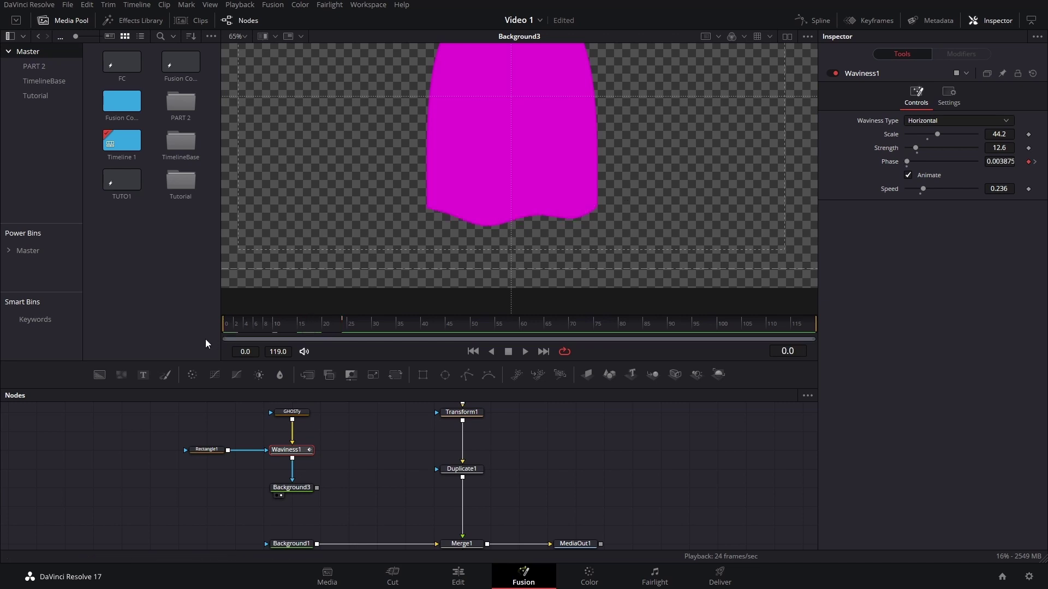
{"action": "left_click", "coordinate": [341, 328]}
{"action": "left_click_drag", "start_coordinate": [341, 327], "coordinate": [345, 326]}
Step: Show Waviness1 Phase in the Spline editor and set the Phase curve to loop
{"action": "left_click", "coordinate": [817, 22]}
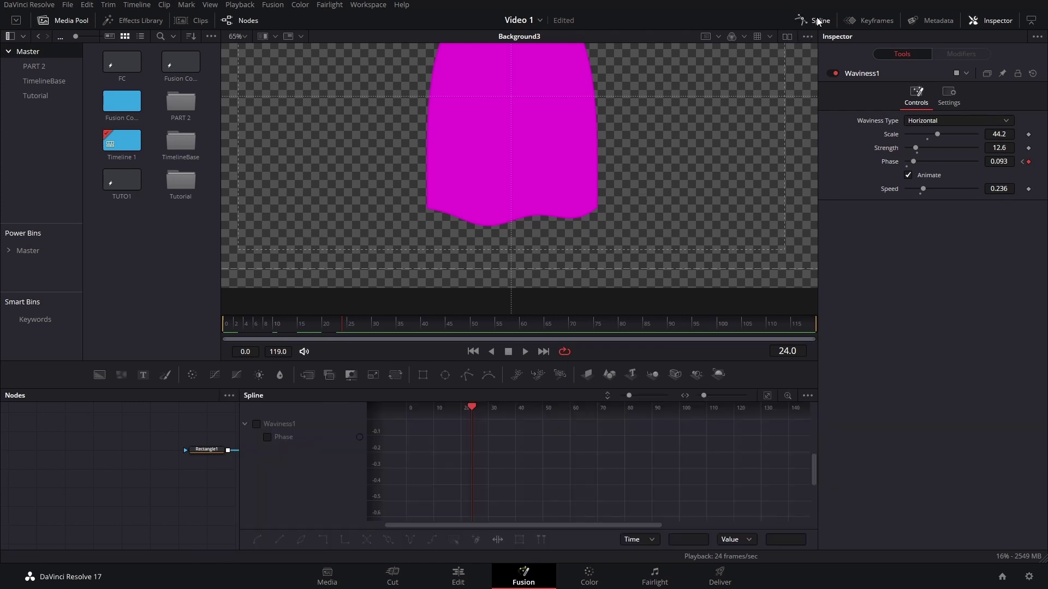
{"action": "left_click", "coordinate": [284, 428]}
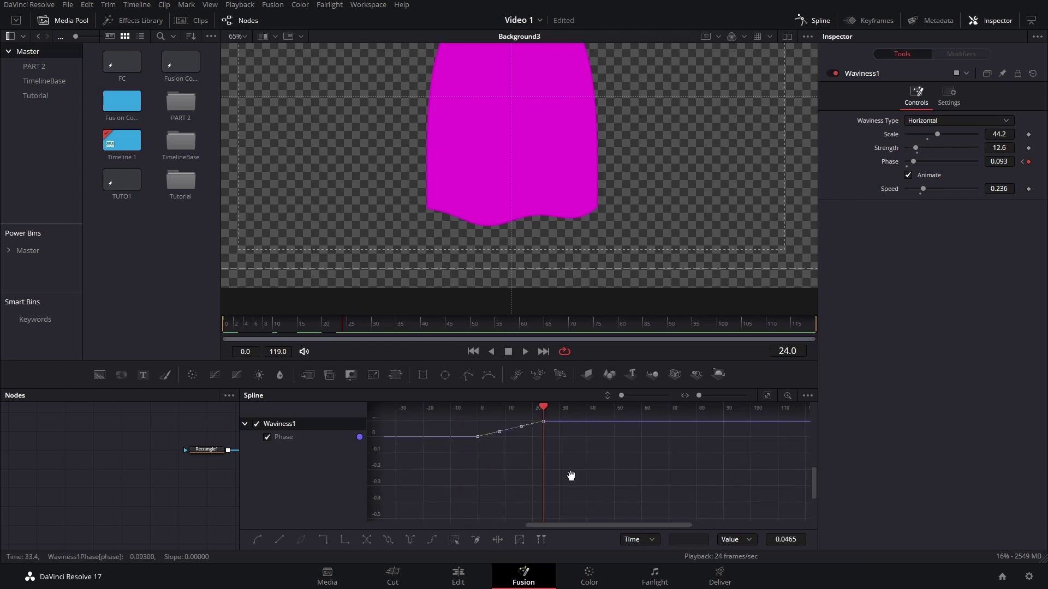
{"action": "left_click_drag", "start_coordinate": [571, 477], "coordinate": [548, 481]}
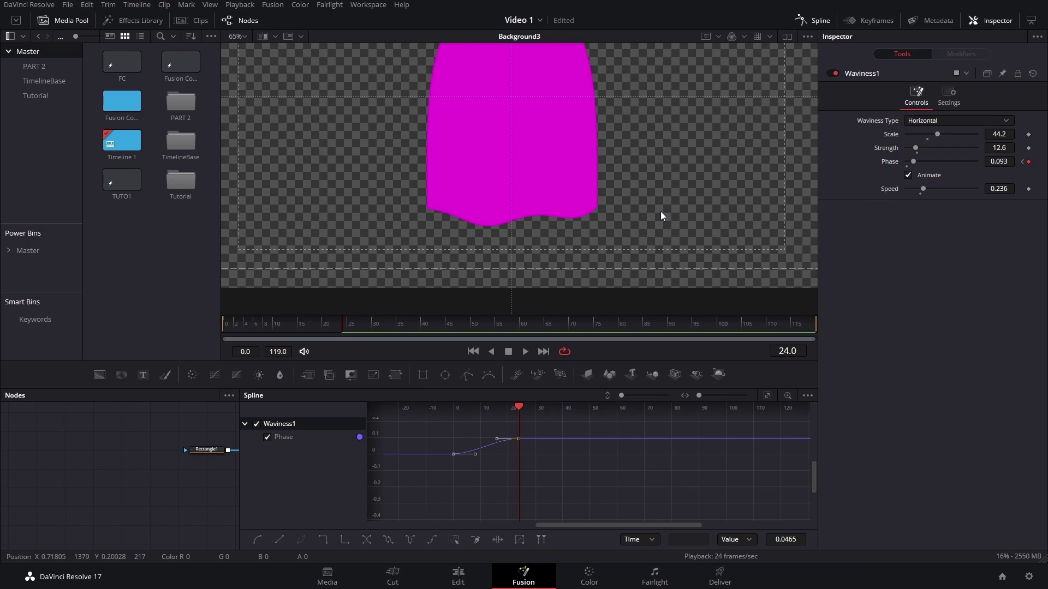
{"action": "left_click", "coordinate": [390, 538]}
{"action": "key", "text": "space"}
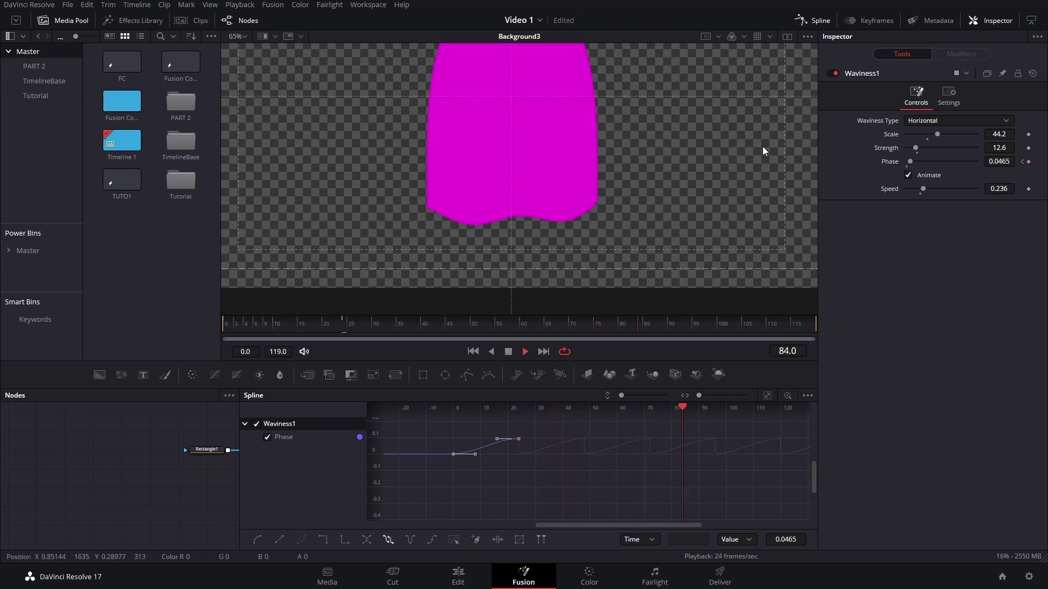
{"action": "key", "text": "space"}
Step: Lower the frame-24 Phase keyframe to 0.006, then reapply the loop and preview the waves
{"action": "left_click", "coordinate": [346, 330]}
{"action": "left_click_drag", "start_coordinate": [400, 314], "coordinate": [345, 340]}
{"action": "left_click", "coordinate": [346, 335]}
{"action": "key", "text": "space"}
{"action": "key", "text": "space"}
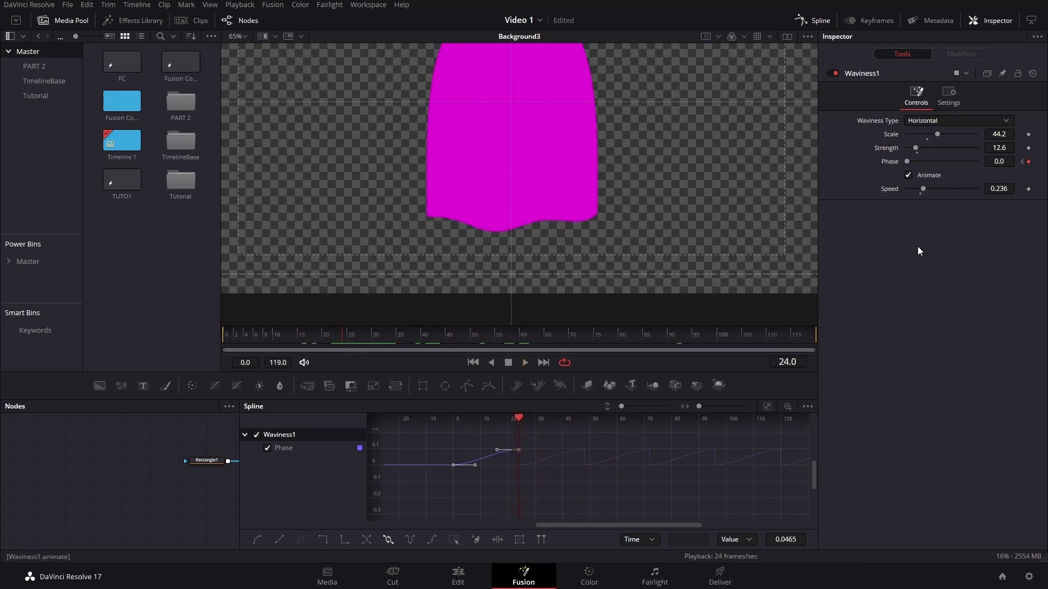
{"action": "left_click", "coordinate": [387, 538]}
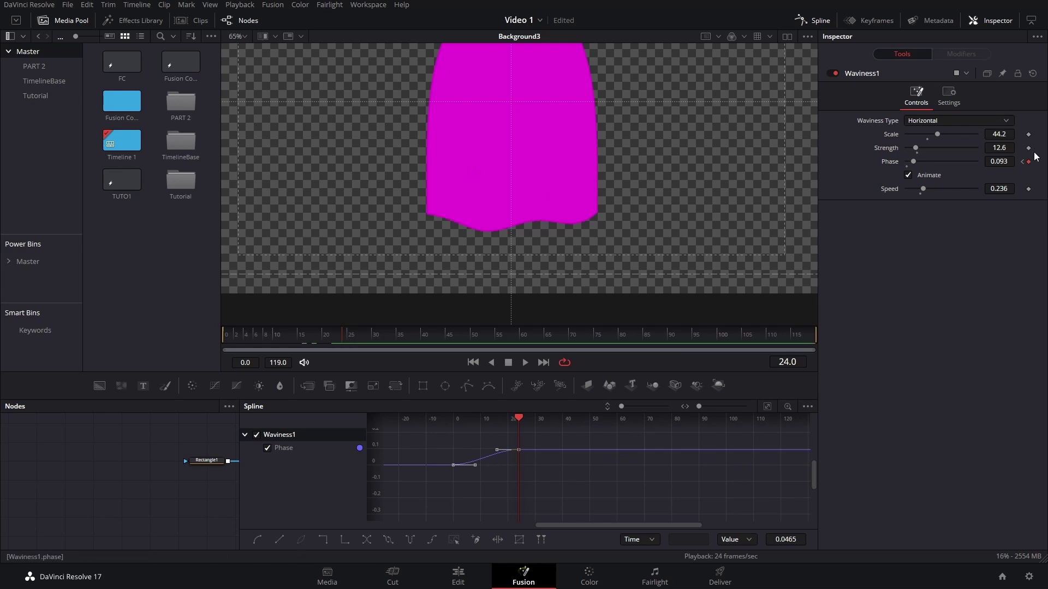
{"action": "left_click_drag", "start_coordinate": [1004, 162], "coordinate": [956, 161]}
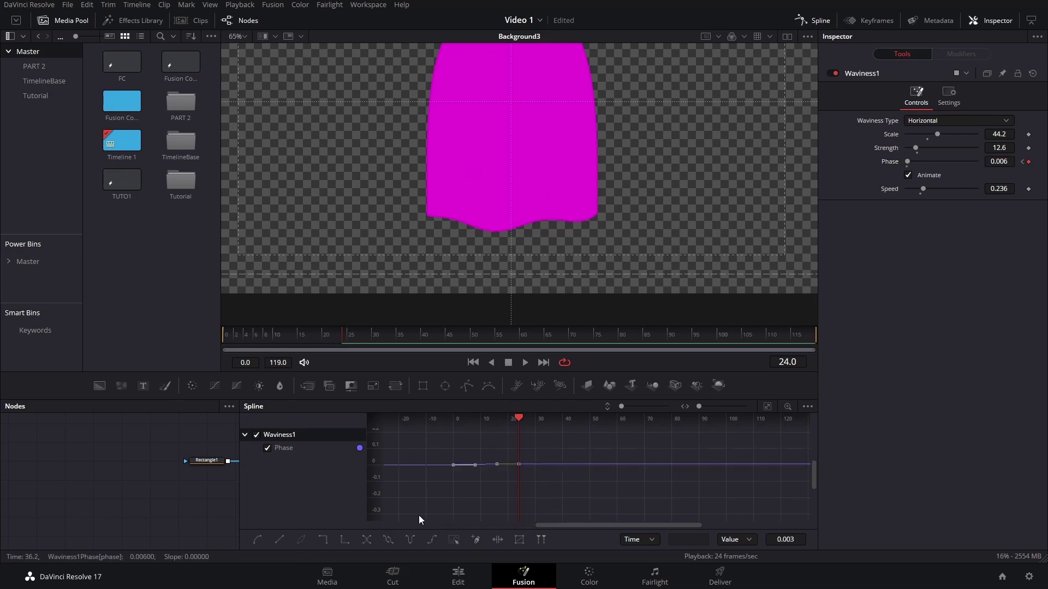
{"action": "left_click", "coordinate": [389, 542]}
{"action": "key", "text": "space"}
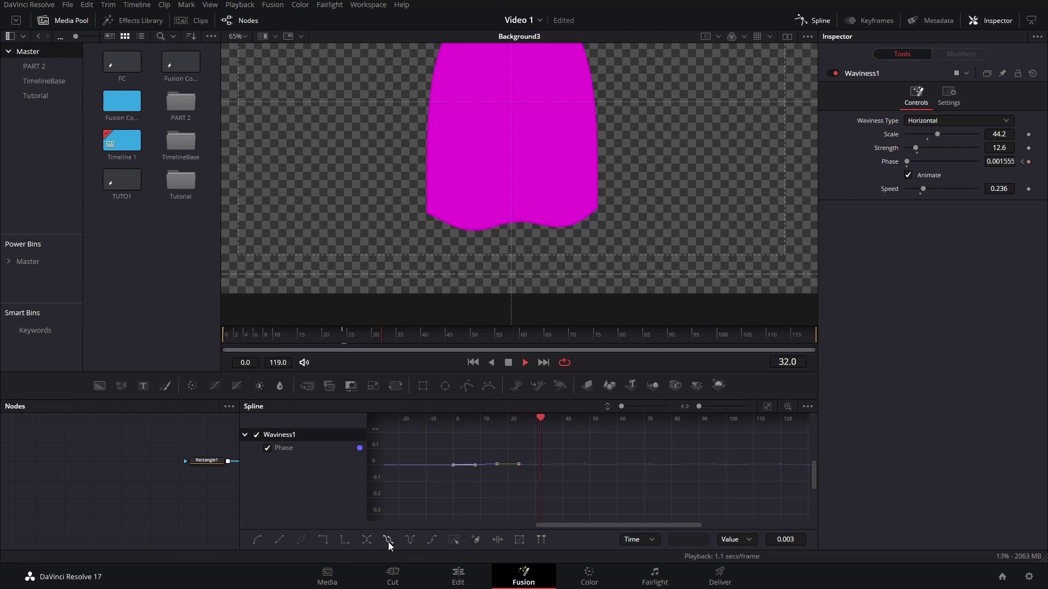
{"action": "key", "text": "space"}
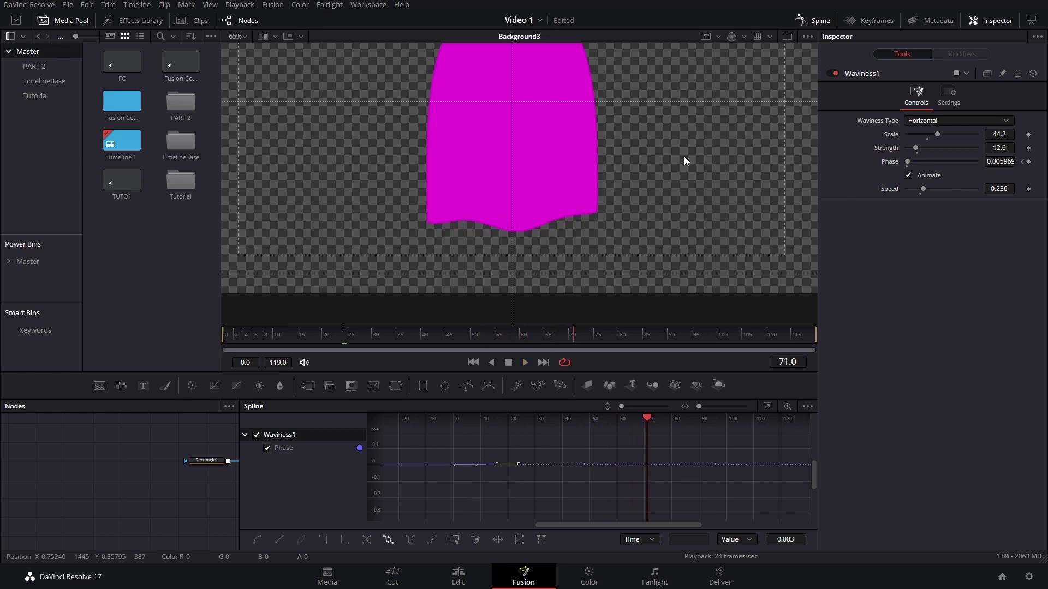
Step: Select Background3 and insert a Transform node (Transform2) directly after it
{"action": "left_click", "coordinate": [819, 19]}
{"action": "scroll", "coordinate": [707, 110], "scroll_direction": "down", "scroll_amount": 5}
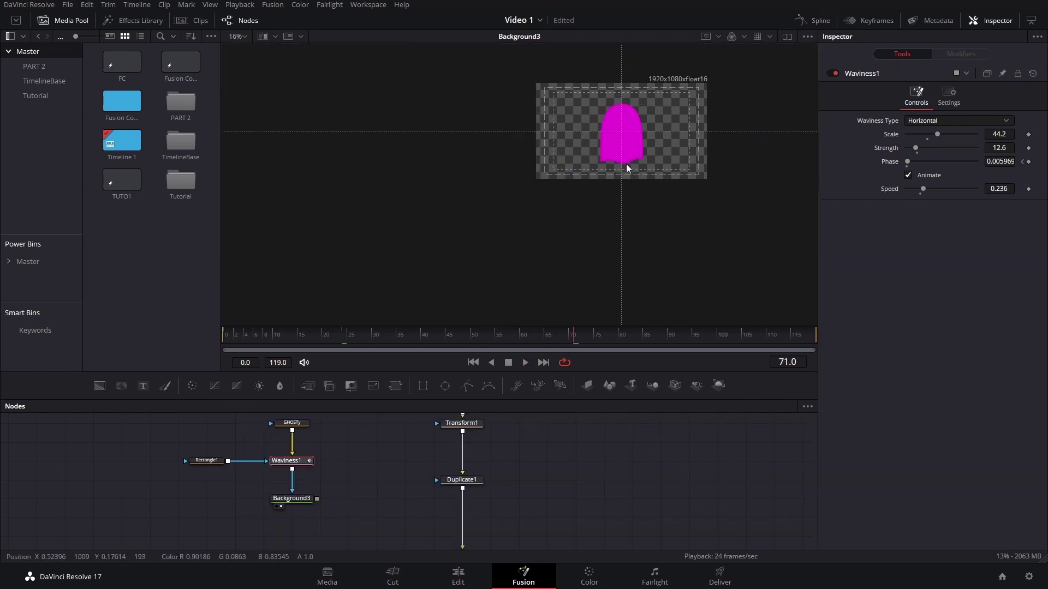
{"action": "left_click", "coordinate": [306, 498]}
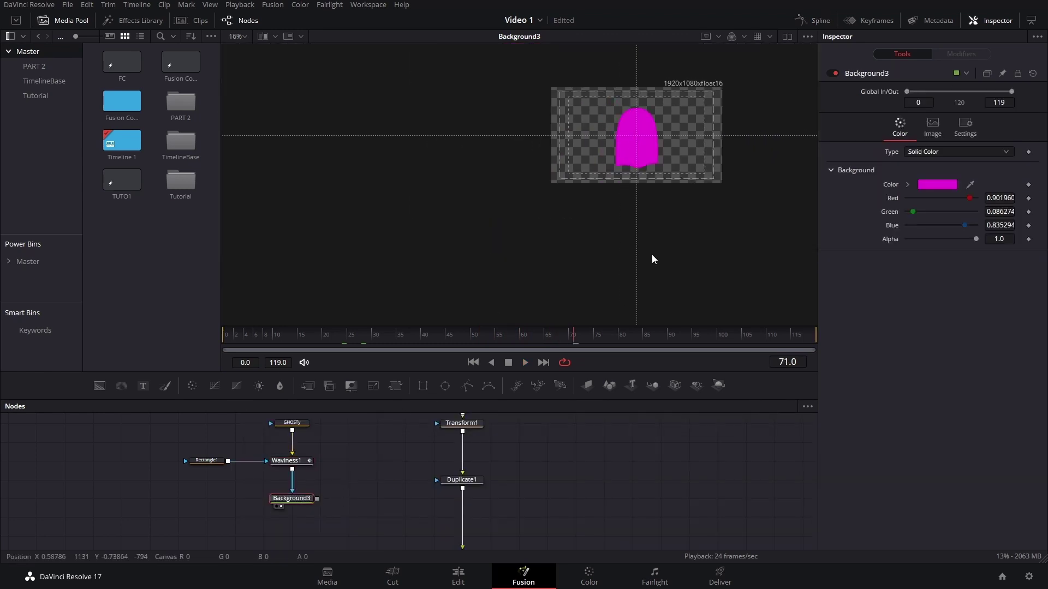
{"action": "scroll", "coordinate": [651, 254], "scroll_direction": "up", "scroll_amount": 2}
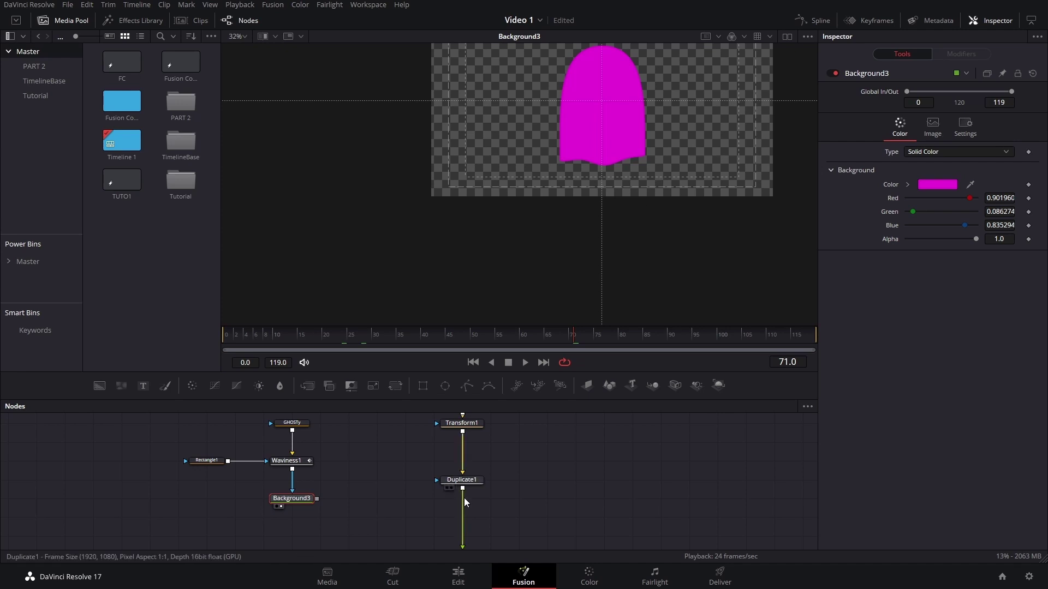
{"action": "left_click_drag", "start_coordinate": [466, 507], "coordinate": [517, 478]}
{"action": "key", "text": "shift+space"}
{"action": "key", "text": "BackSpace"}
{"action": "key", "text": "BackSpace"}
{"action": "key", "text": "BackSpace"}
{"action": "key", "text": "BackSpace"}
{"action": "type", "text": "trans"}
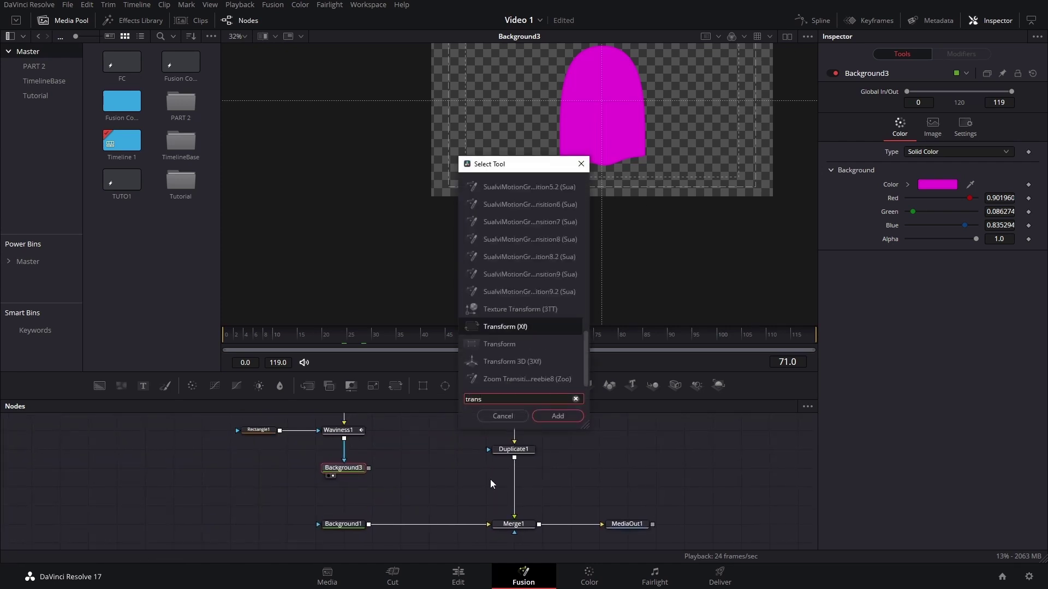
{"action": "key", "text": "Return"}
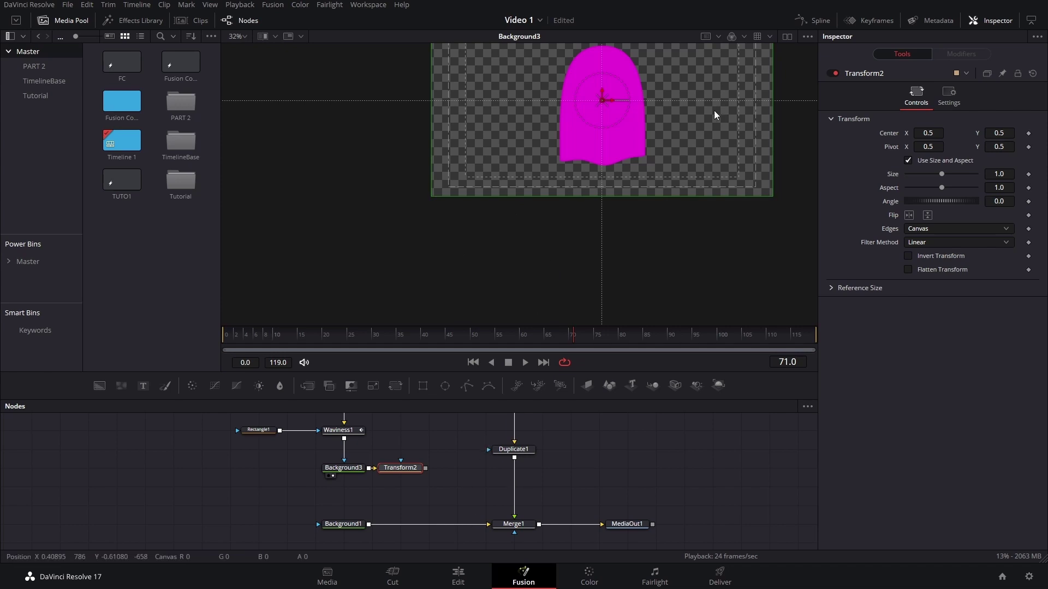
{"action": "left_click_drag", "start_coordinate": [714, 110], "coordinate": [652, 223]}
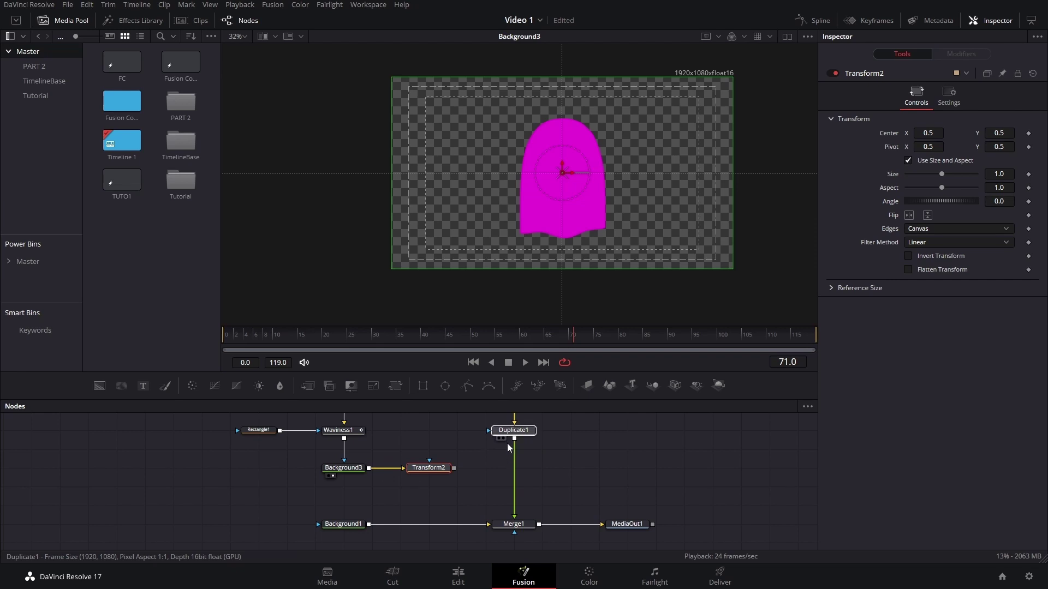
Step: Merge Transform2 with Duplicate1 into a new Merge4 and swap its foreground and background inputs
{"action": "left_click", "coordinate": [506, 441]}
{"action": "left_click_drag", "start_coordinate": [453, 469], "coordinate": [514, 468]}
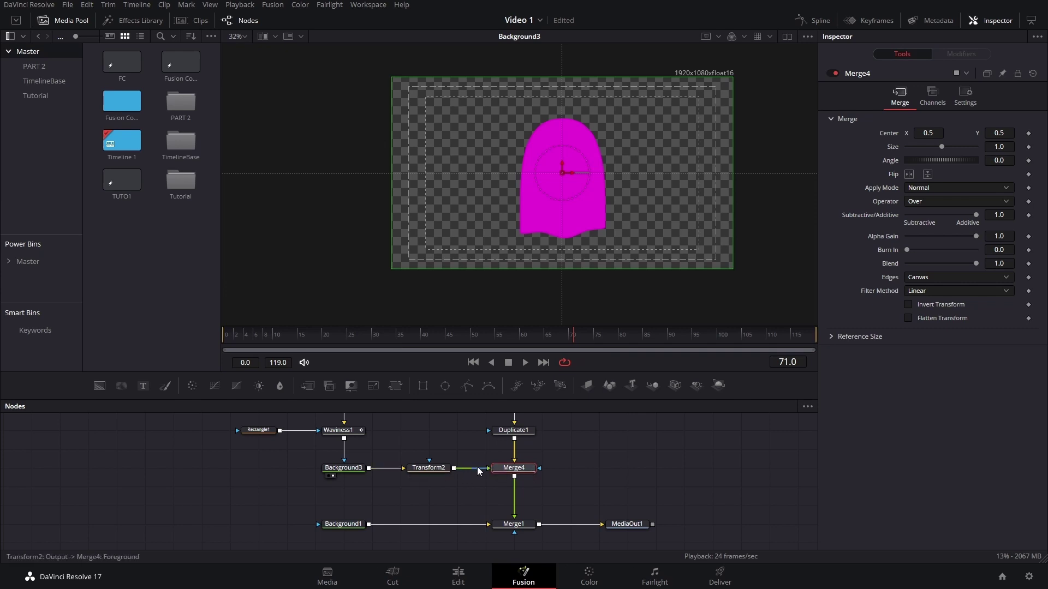
{"action": "key", "text": "ctrl+t"}
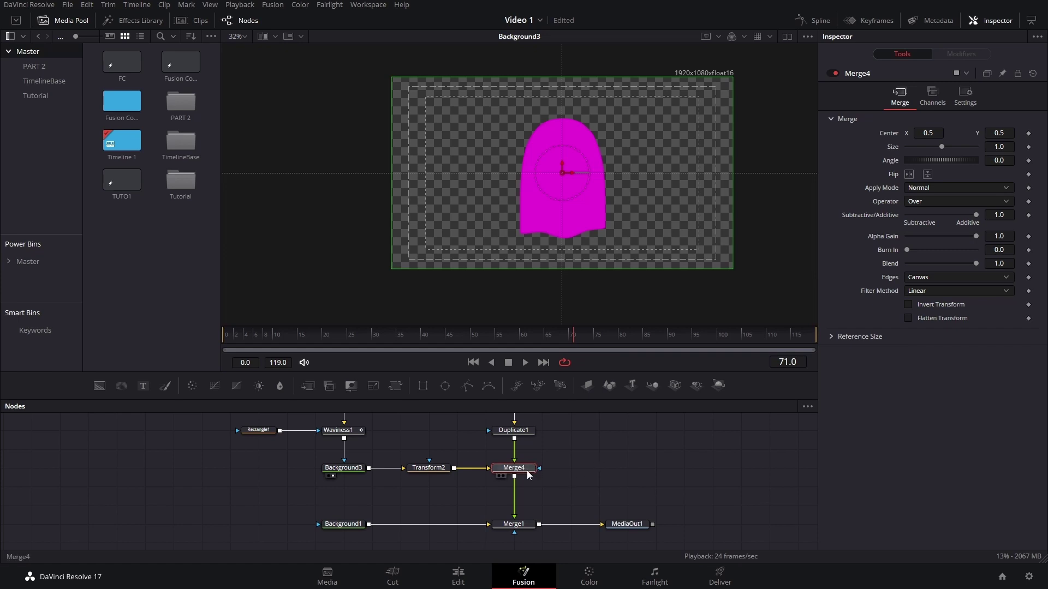
{"action": "left_click_drag", "start_coordinate": [386, 443], "coordinate": [314, 473]}
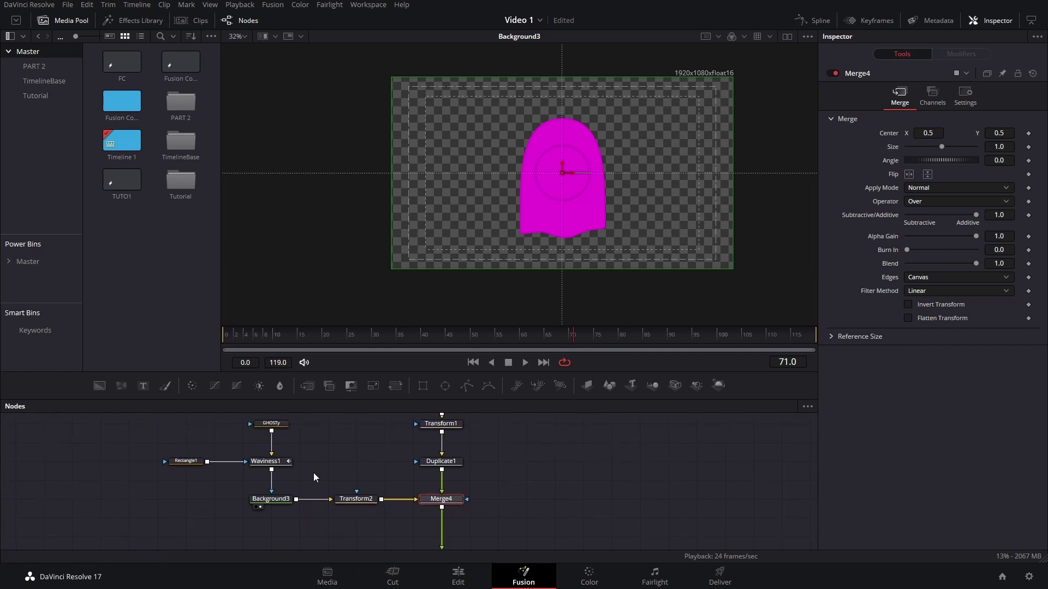
{"action": "left_click", "coordinate": [261, 501]}
{"action": "scroll", "coordinate": [452, 491], "scroll_direction": "down", "scroll_amount": 2}
{"action": "left_click", "coordinate": [450, 471]}
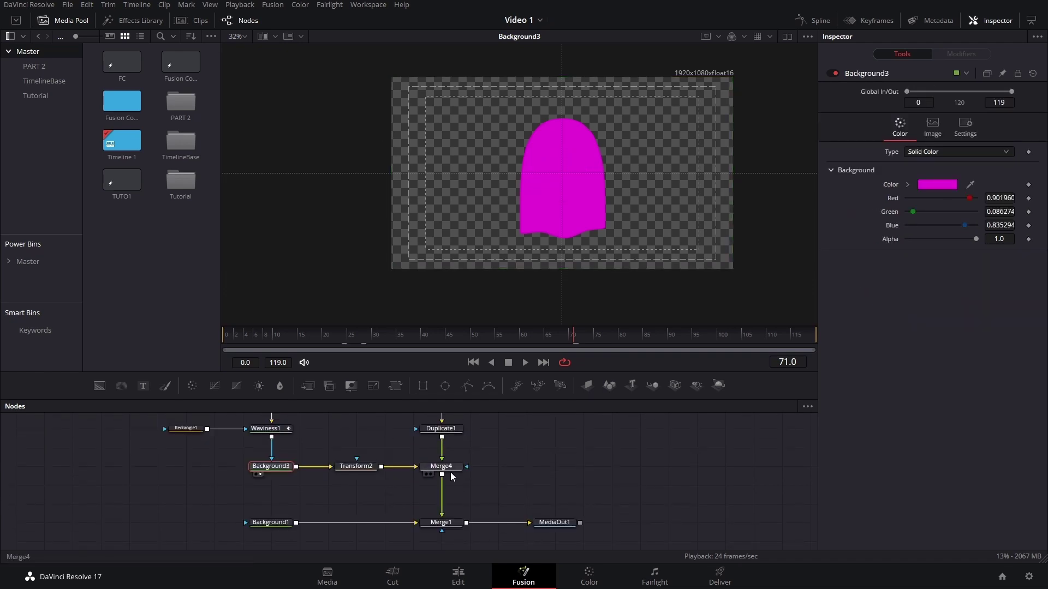
Step: View Merge4 and set Transform2's Size to 4.62 at frame 0
{"action": "key", "text": "1"}
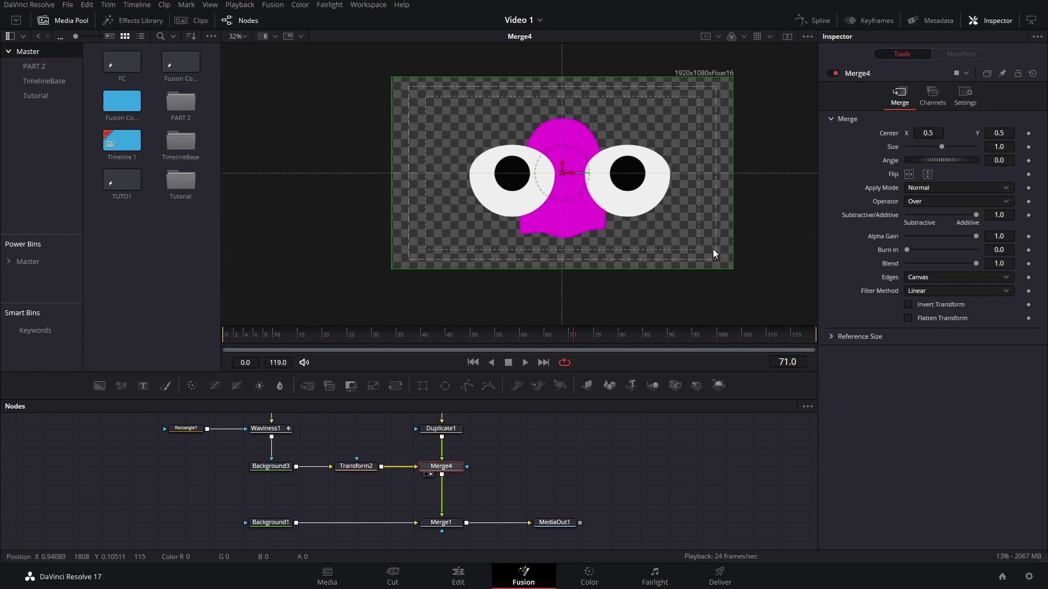
{"action": "left_click", "coordinate": [365, 470]}
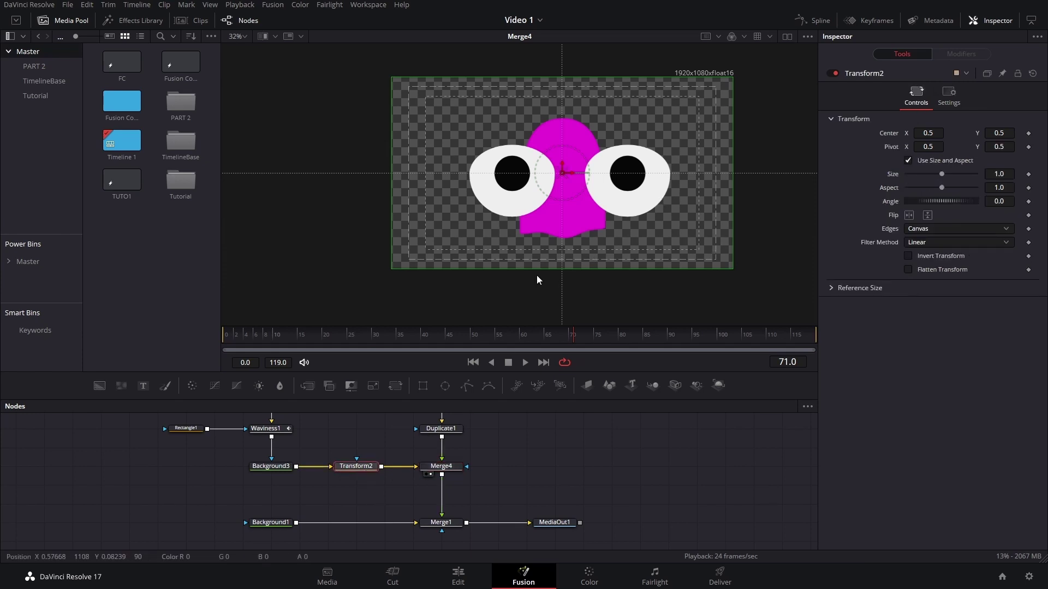
{"action": "left_click", "coordinate": [229, 346]}
{"action": "left_click", "coordinate": [224, 346]}
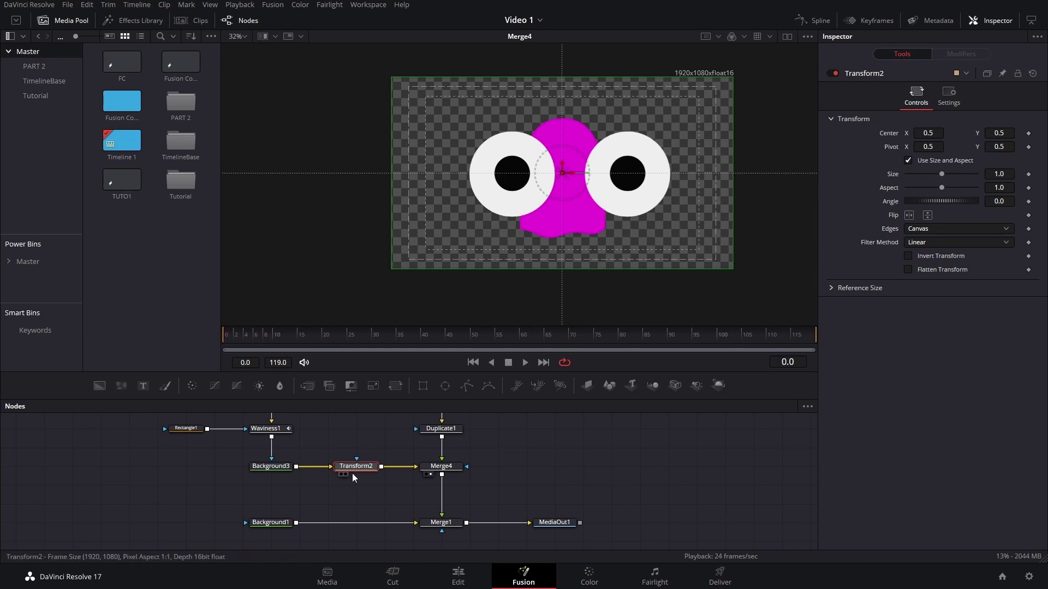
{"action": "left_click_drag", "start_coordinate": [941, 176], "coordinate": [971, 195]}
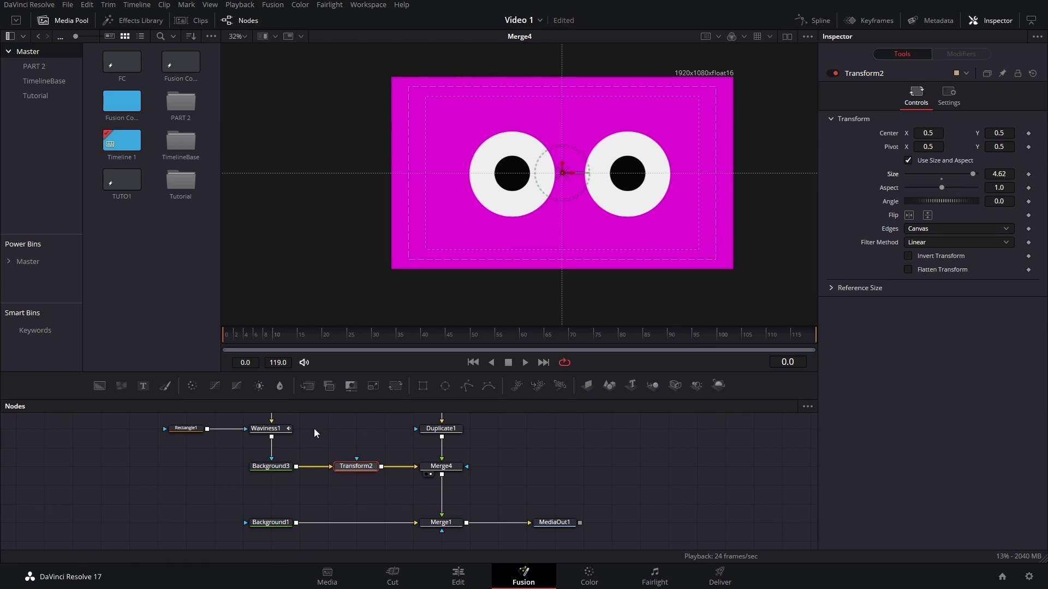
Step: Add Size and Center keyframes on Transform2 at frame 20
{"action": "scroll", "coordinate": [314, 429], "scroll_direction": "up", "scroll_amount": 2}
{"action": "scroll", "coordinate": [327, 461], "scroll_direction": "down", "scroll_amount": 1}
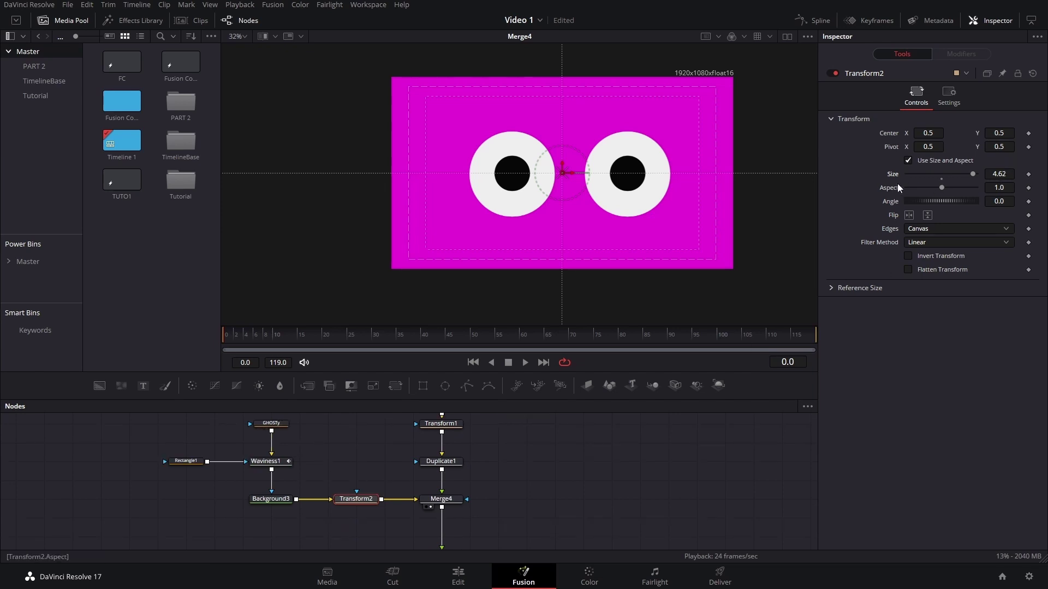
{"action": "left_click_drag", "start_coordinate": [526, 452], "coordinate": [495, 444]}
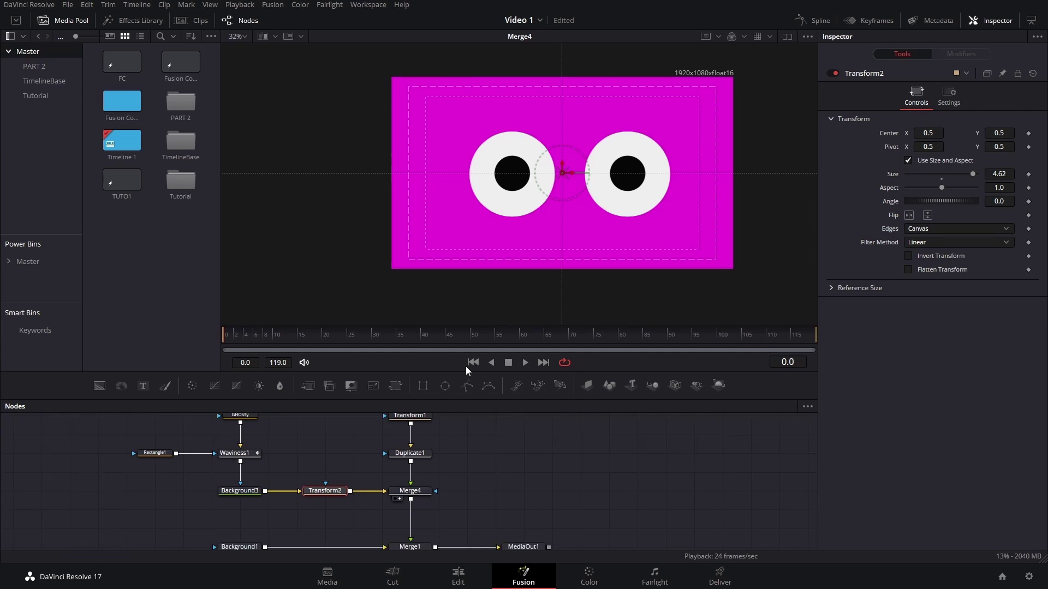
{"action": "key", "text": "space"}
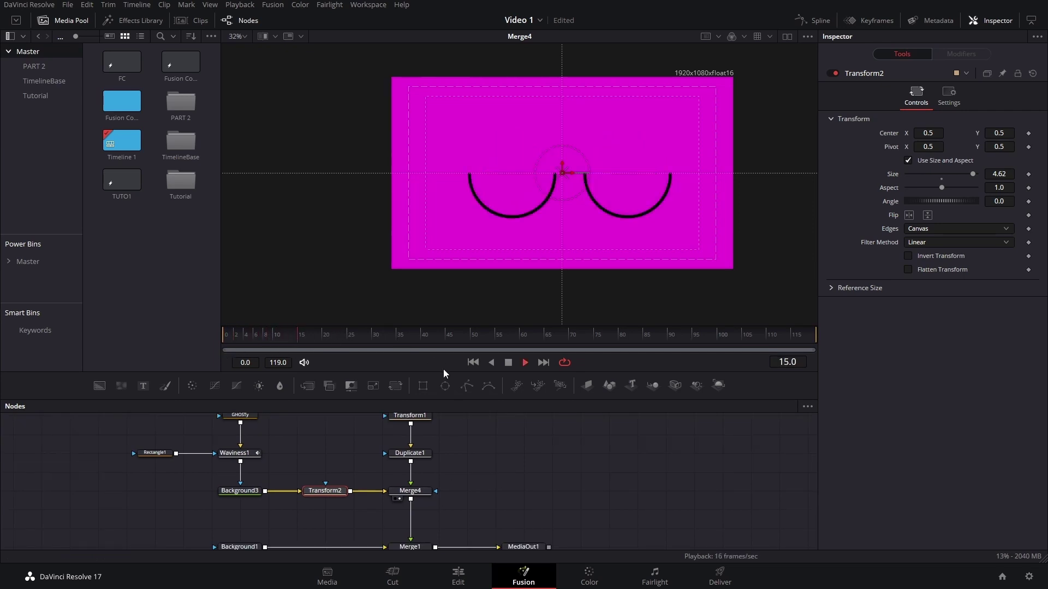
{"action": "key", "text": "space"}
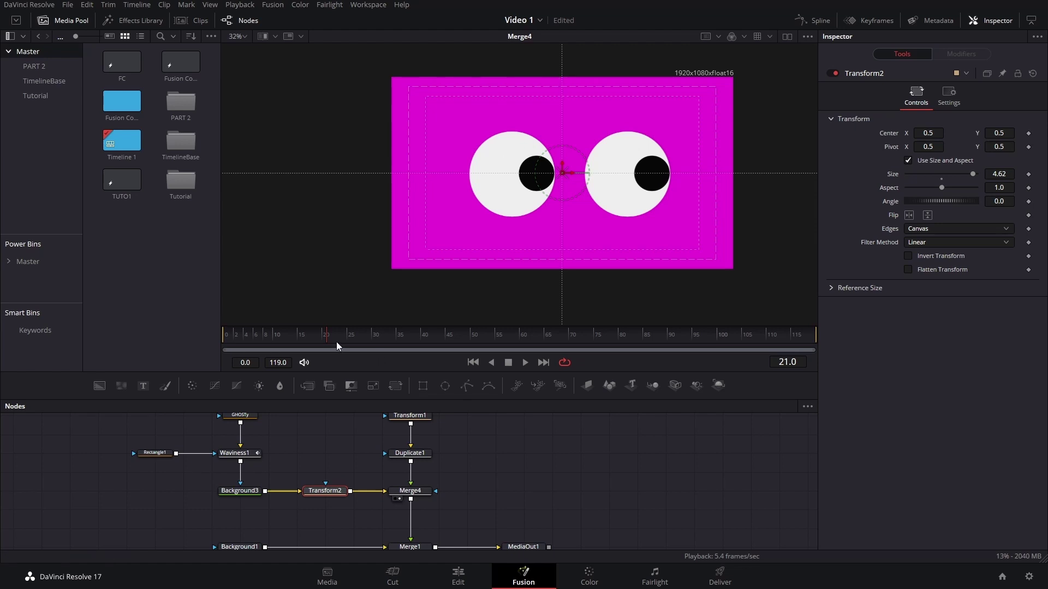
{"action": "left_click_drag", "start_coordinate": [353, 342], "coordinate": [324, 339]}
{"action": "left_click", "coordinate": [1029, 174]}
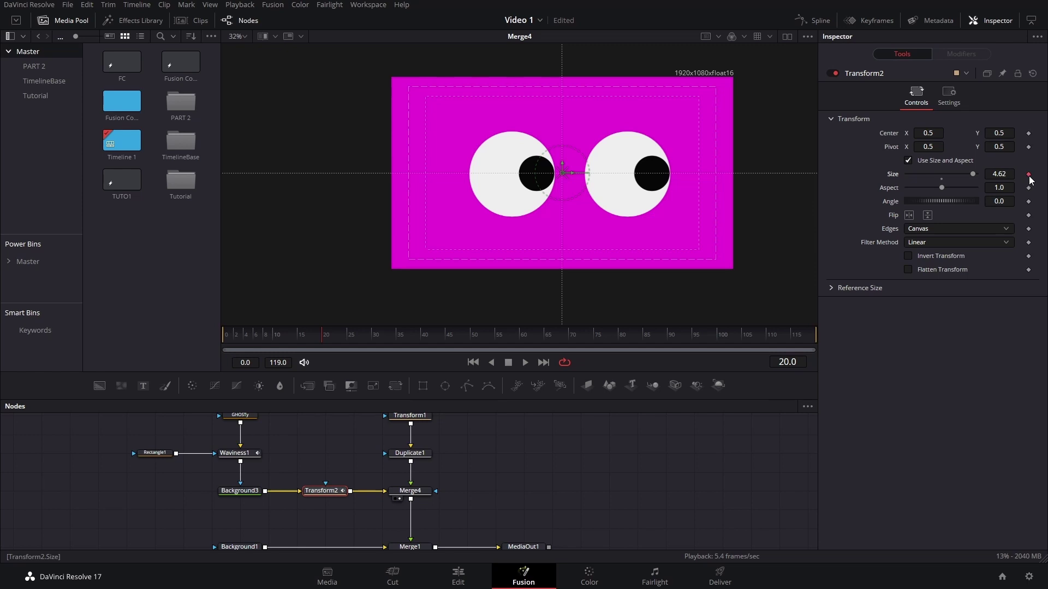
{"action": "left_click", "coordinate": [1028, 134]}
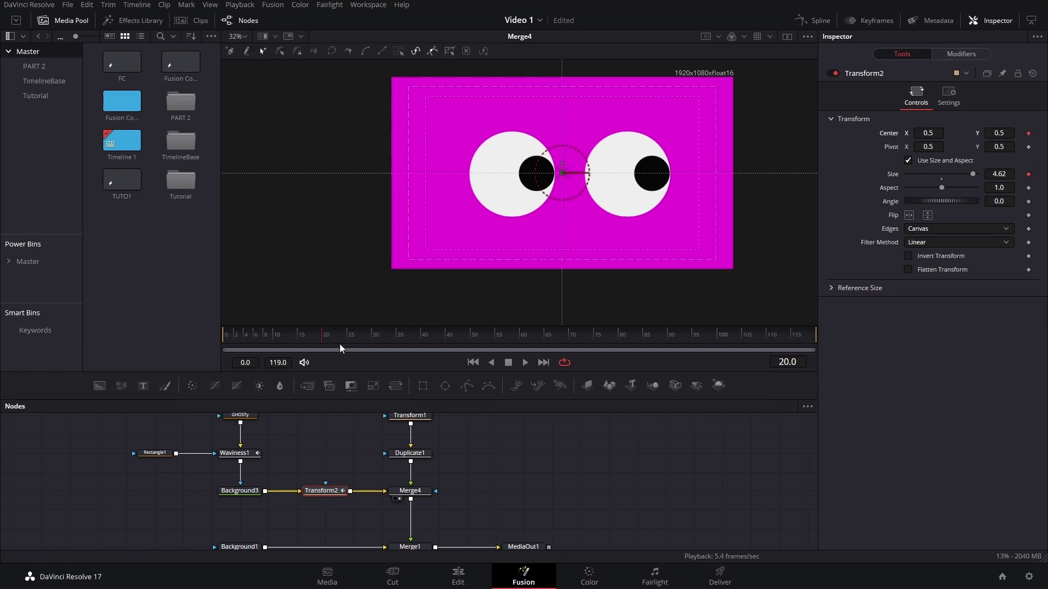
Step: At frame 34, shrink the body to Size 0.834 and raise Center Y to 0.561
{"action": "left_click_drag", "start_coordinate": [367, 341], "coordinate": [393, 338]}
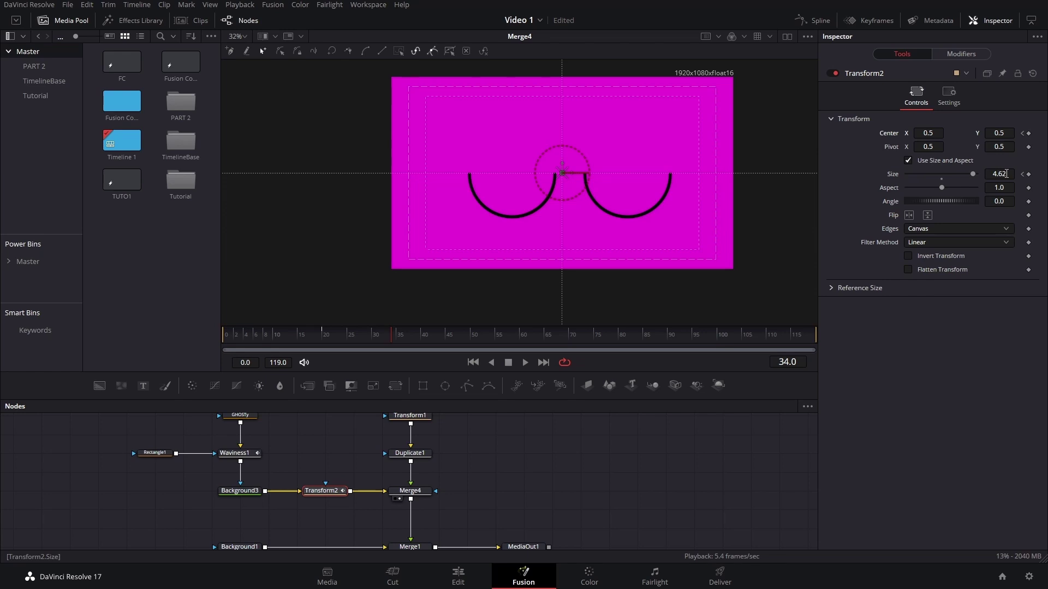
{"action": "left_click_drag", "start_coordinate": [1006, 173], "coordinate": [906, 103]}
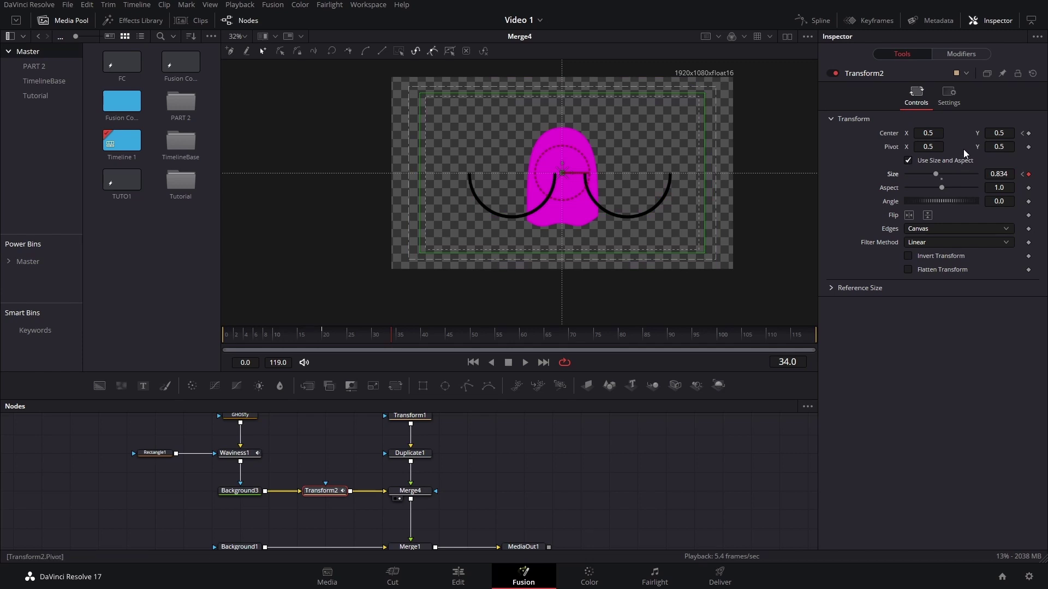
{"action": "left_click_drag", "start_coordinate": [999, 134], "coordinate": [1027, 133]}
{"action": "mouse_move", "coordinate": [391, 338]}
{"action": "left_mouse_down"}
{"action": "mouse_move", "coordinate": [323, 346]}
{"action": "mouse_move", "coordinate": [402, 340]}
{"action": "left_mouse_up"}
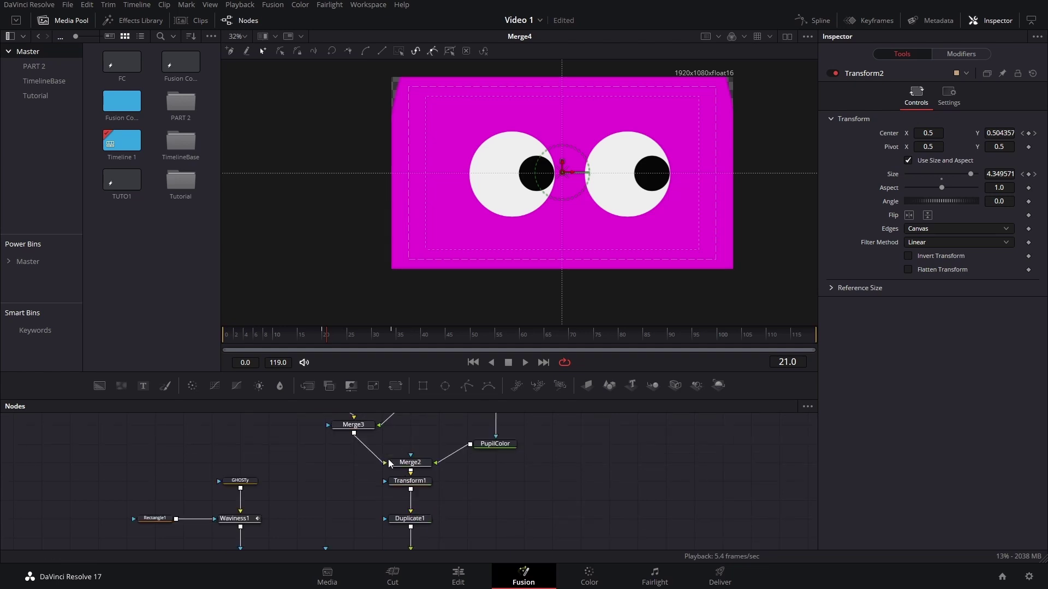
{"action": "scroll", "coordinate": [284, 483], "scroll_direction": "down", "scroll_amount": 3}
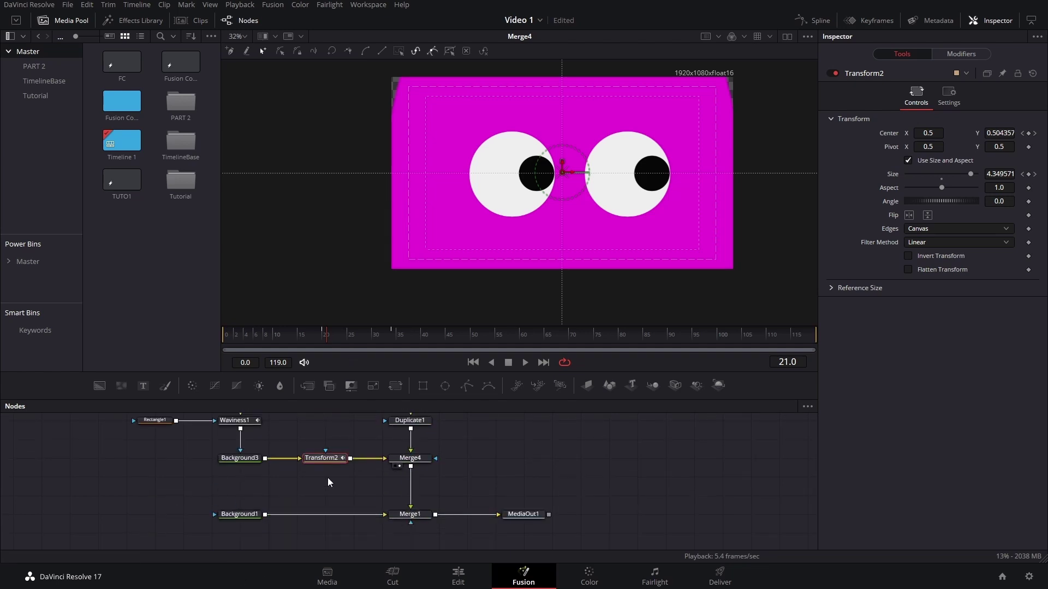
{"action": "left_click", "coordinate": [322, 339]}
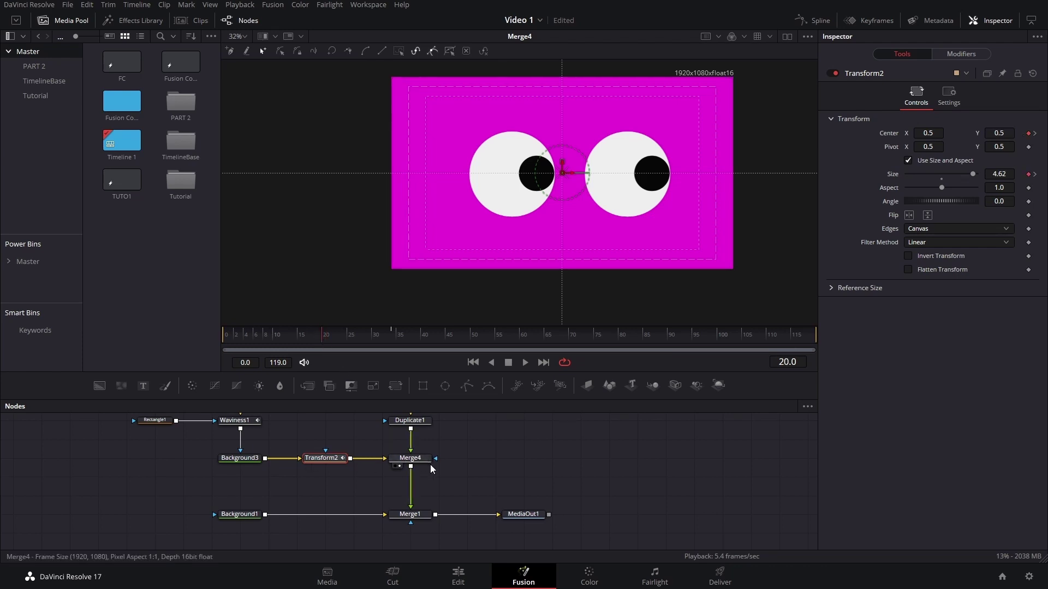
{"action": "scroll", "coordinate": [414, 489], "scroll_direction": "up", "scroll_amount": 3}
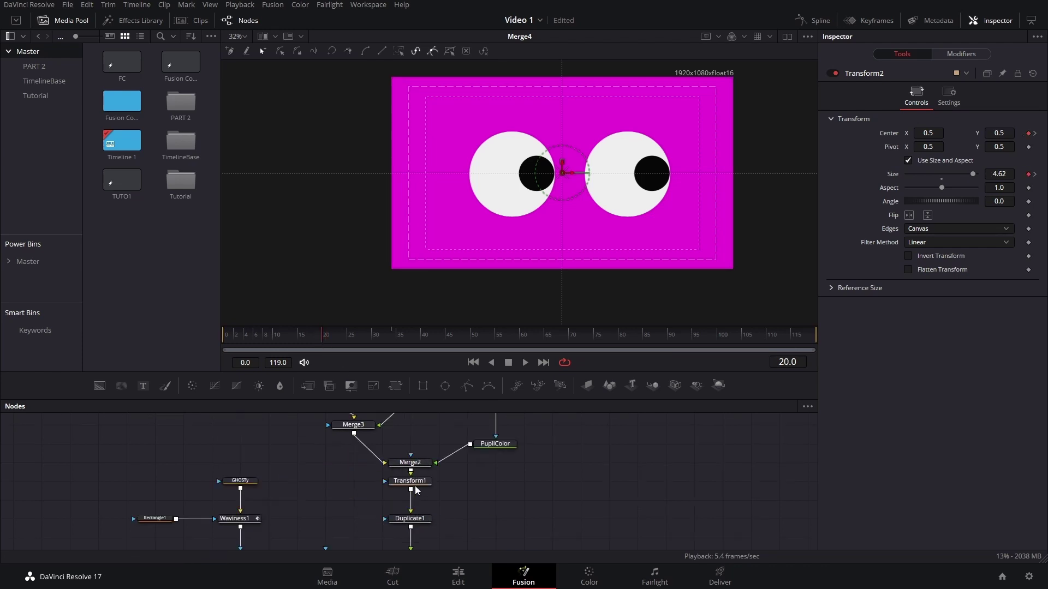
{"action": "left_click", "coordinate": [422, 482]}
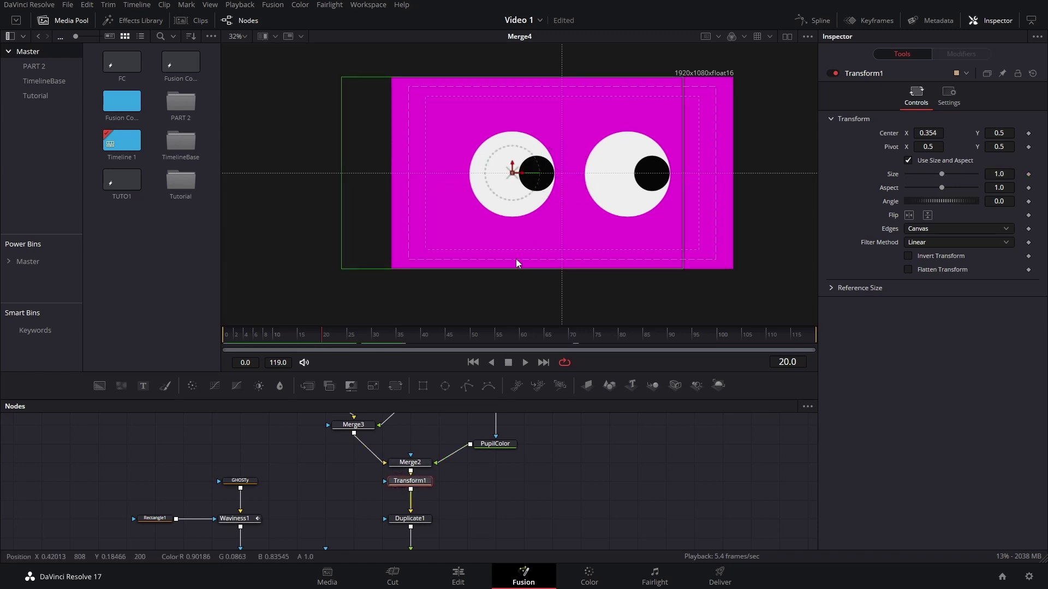
{"action": "scroll", "coordinate": [456, 529], "scroll_direction": "down", "scroll_amount": 2}
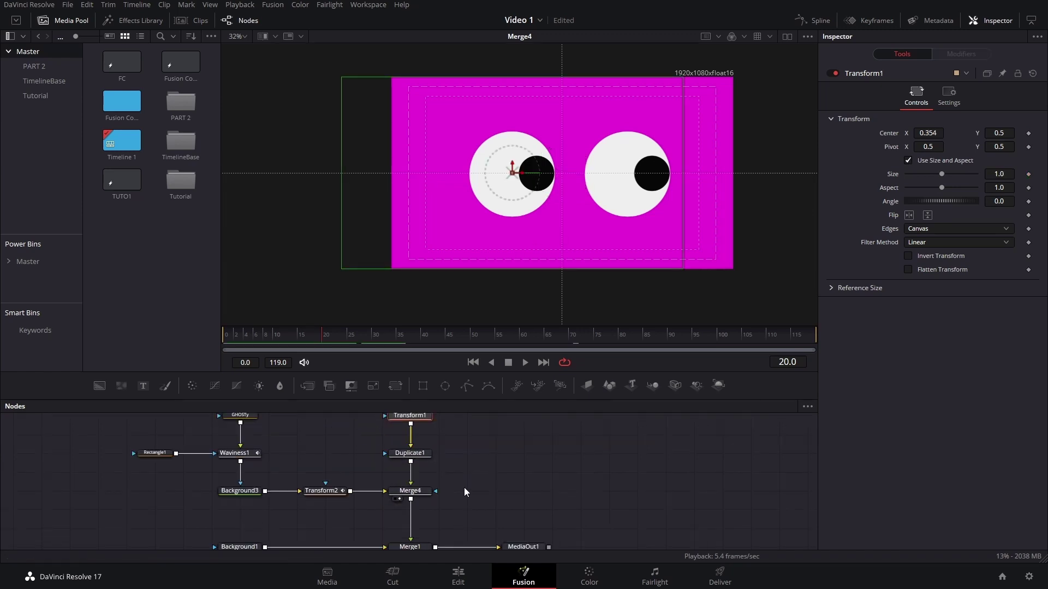
{"action": "left_click", "coordinate": [422, 493]}
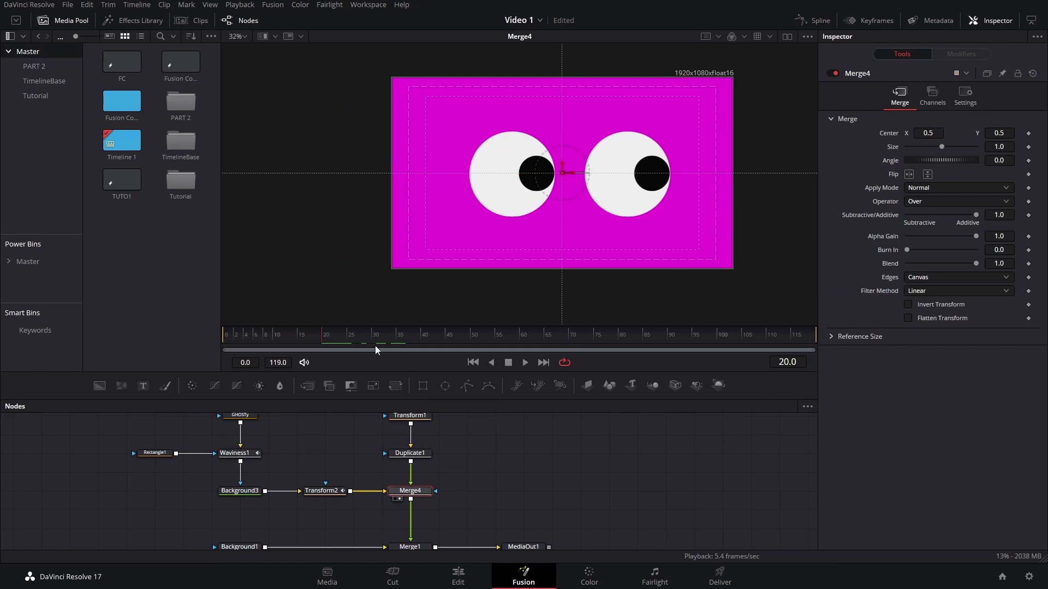
Step: Test a 0.77 eye size, undo it, and return to frame 20
{"action": "left_click_drag", "start_coordinate": [322, 345], "coordinate": [342, 354]}
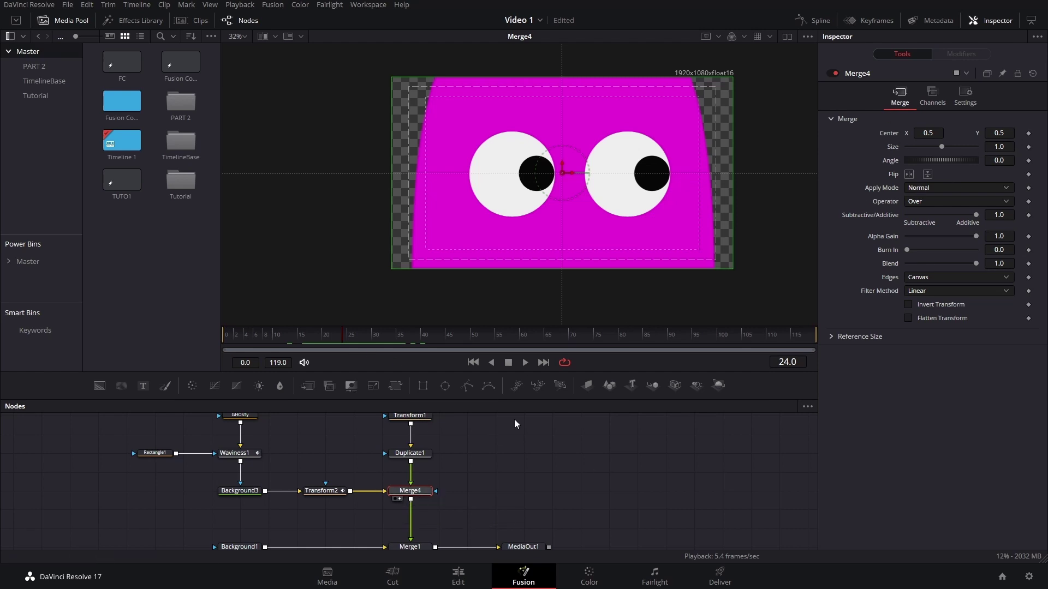
{"action": "left_click_drag", "start_coordinate": [942, 147], "coordinate": [933, 146]}
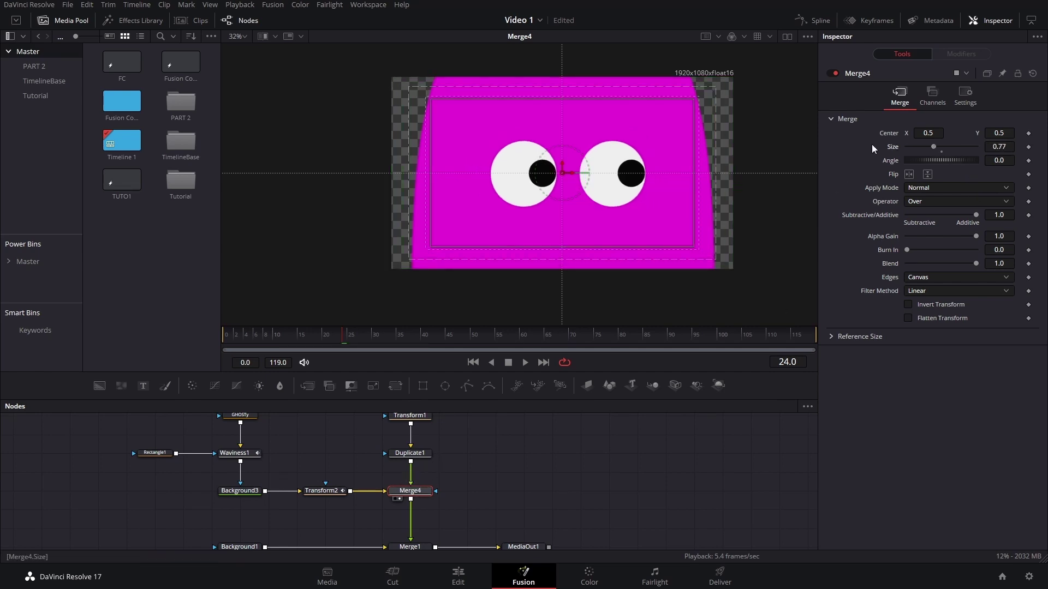
{"action": "key", "text": "ctrl+z"}
{"action": "left_click", "coordinate": [330, 490]}
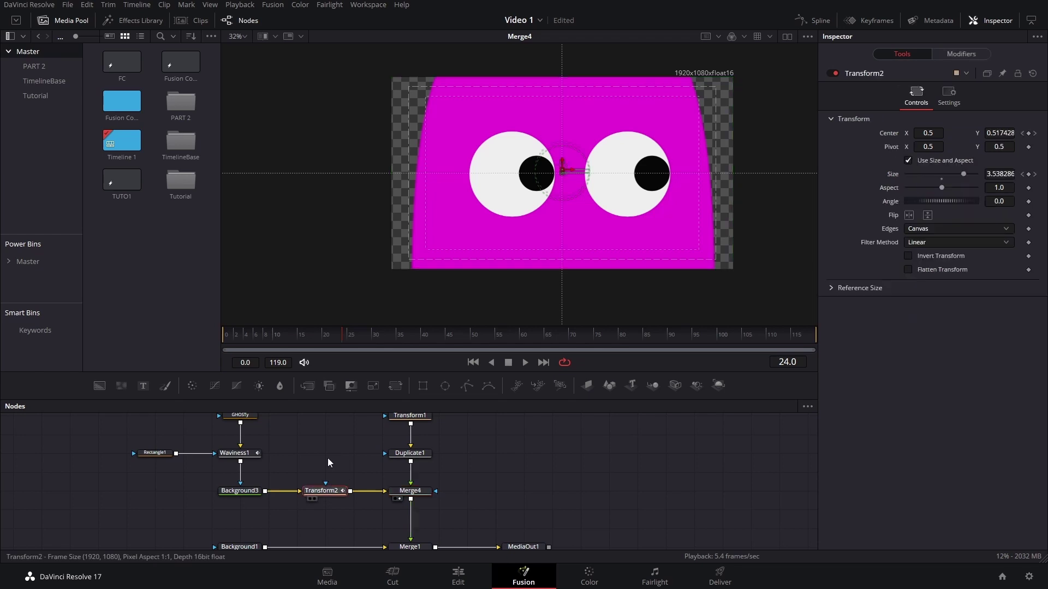
{"action": "left_click", "coordinate": [322, 342]}
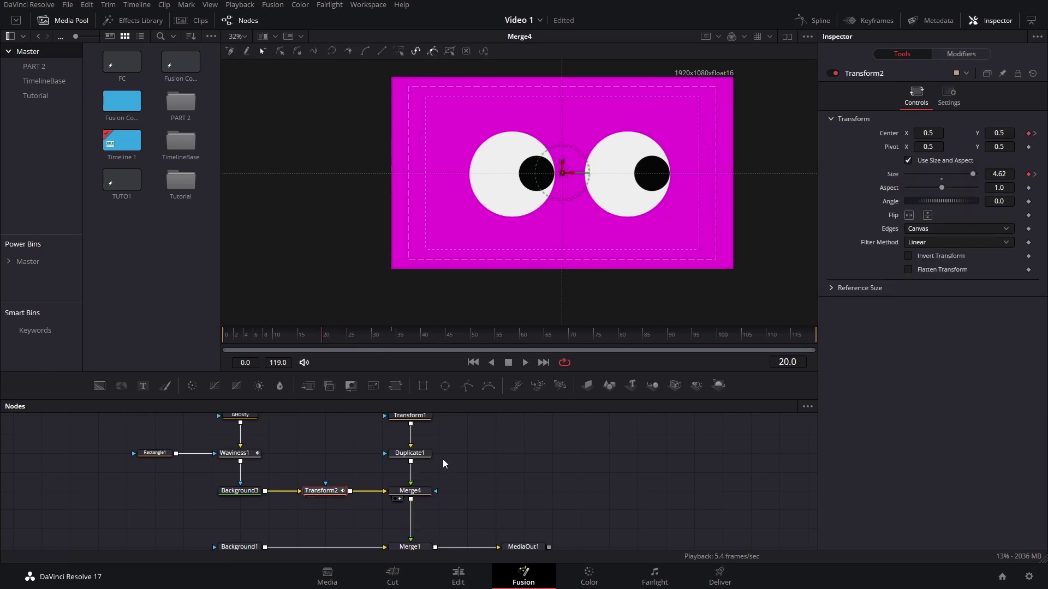
Step: Keyframe Merge4's Center and Size, reaching Size 0.222 and Center Y 0.631 at frame 34
{"action": "left_click", "coordinate": [410, 490]}
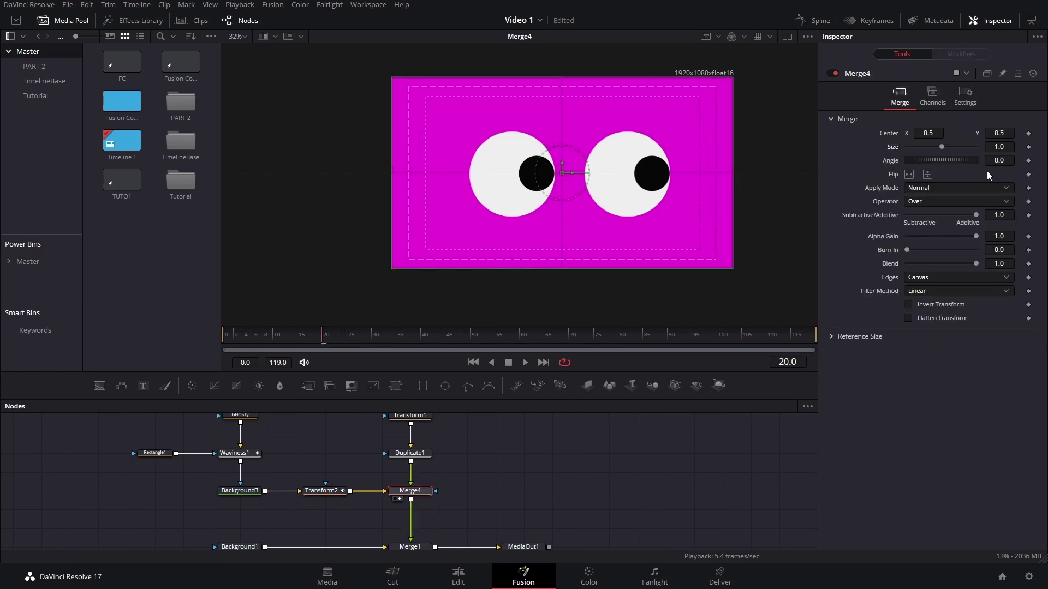
{"action": "left_click", "coordinate": [1029, 134]}
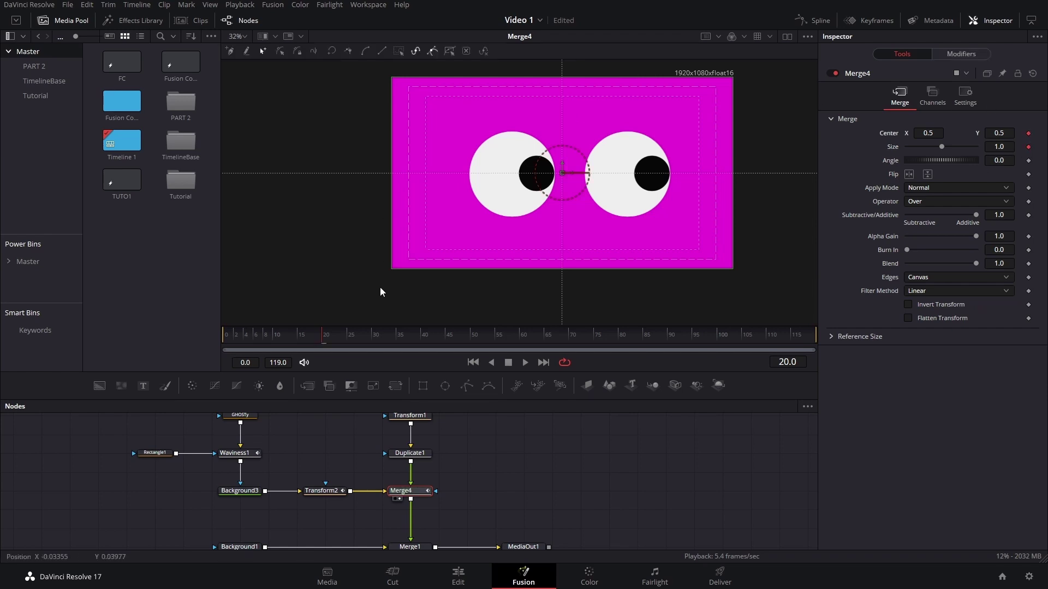
{"action": "left_click", "coordinate": [394, 339]}
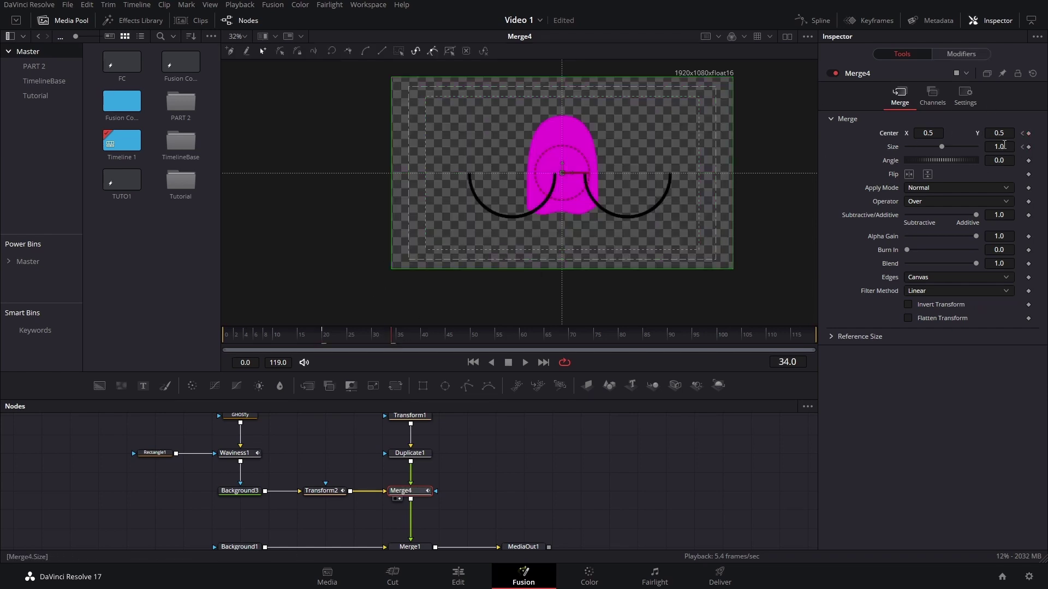
{"action": "mouse_move", "coordinate": [1002, 147]}
{"action": "left_mouse_down"}
{"action": "mouse_move", "coordinate": [963, 146]}
{"action": "mouse_move", "coordinate": [1010, 134]}
{"action": "left_mouse_up"}
{"action": "left_click_drag", "start_coordinate": [562, 169], "coordinate": [561, 147]}
{"action": "left_click_drag", "start_coordinate": [997, 150], "coordinate": [994, 150]}
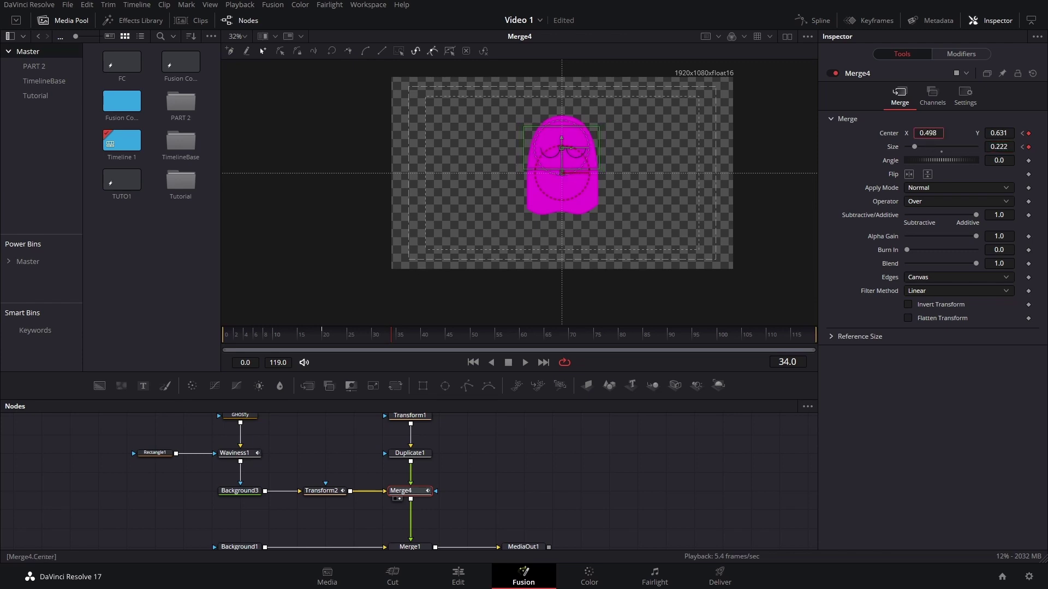
Step: Replay the eye zoom from around frame 14 to check it
{"action": "left_click", "coordinate": [301, 334]}
{"action": "key", "text": "space"}
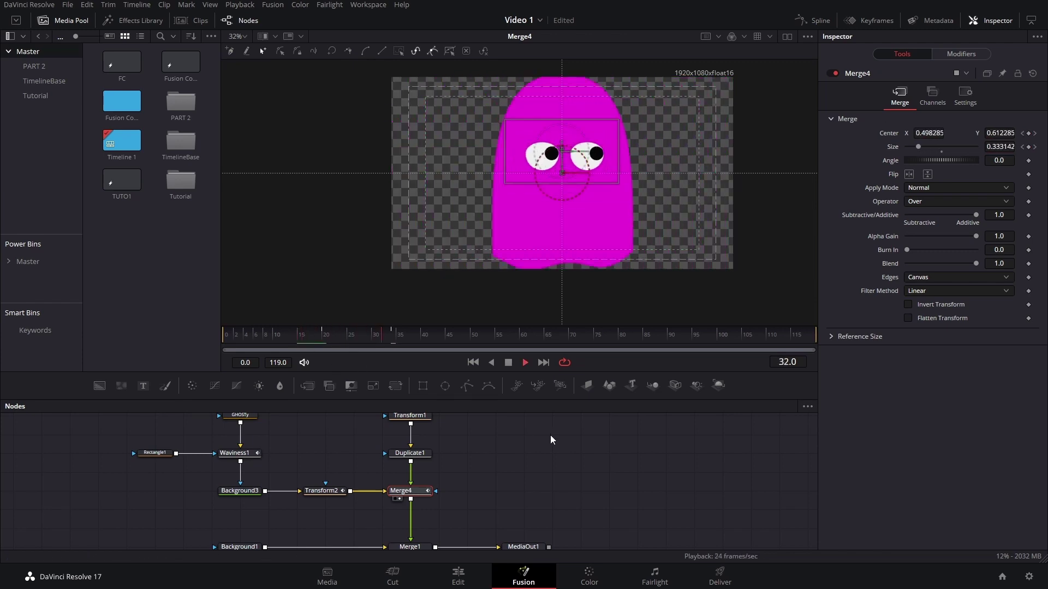
{"action": "left_click", "coordinate": [296, 334]}
{"action": "key", "text": "space"}
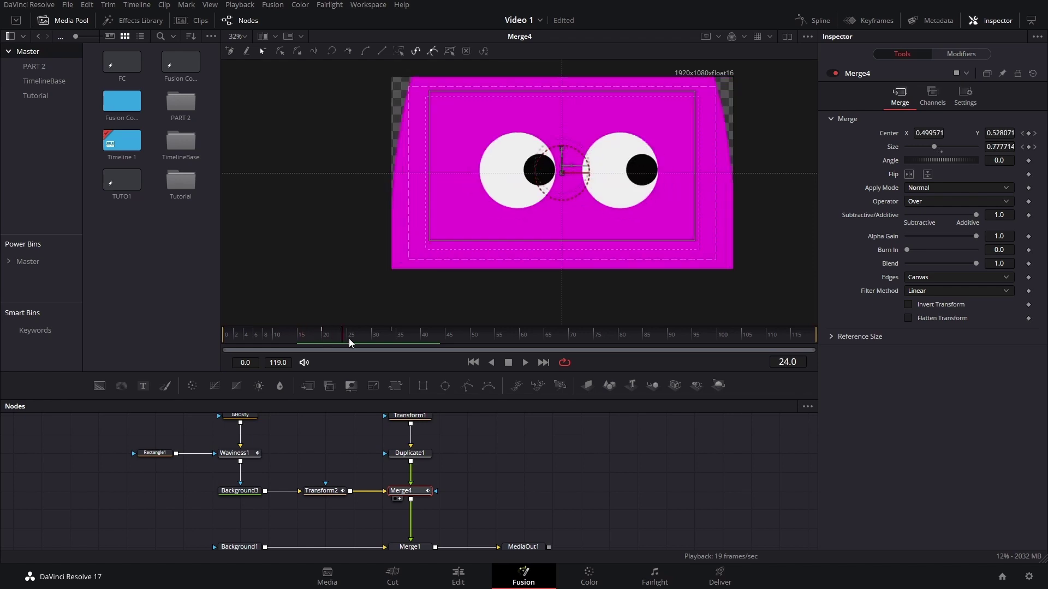
{"action": "left_click_drag", "start_coordinate": [492, 477], "coordinate": [319, 515]}
Step: Smooth all zoom keyframes and give them Ease In 54.4 and Ease Out 61.1
{"action": "left_click", "coordinate": [817, 20]}
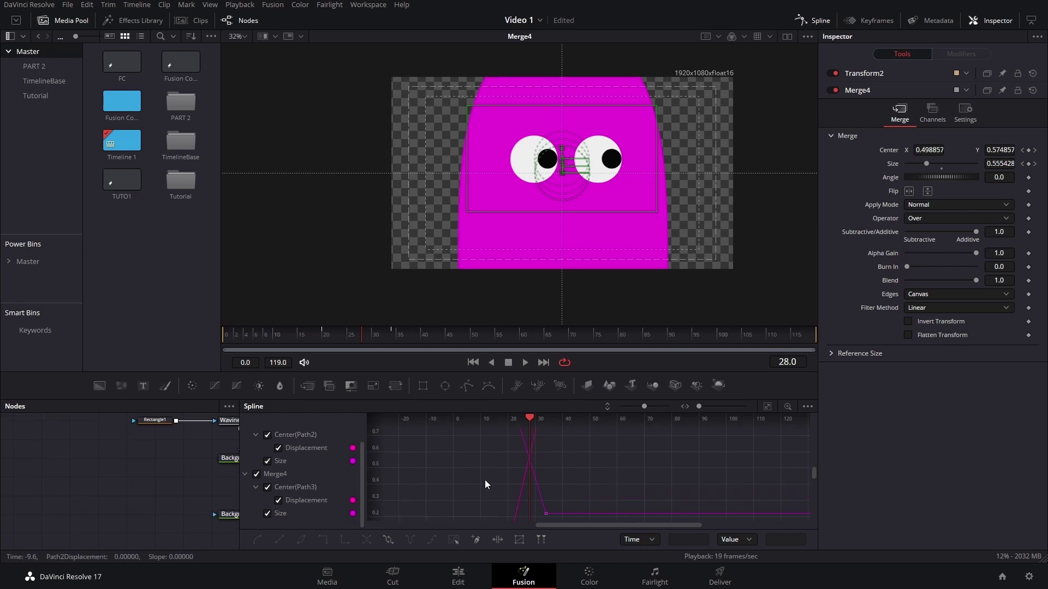
{"action": "scroll", "coordinate": [610, 470], "scroll_direction": "down", "scroll_amount": 3}
{"action": "scroll", "coordinate": [610, 469], "scroll_direction": "down", "scroll_amount": 3}
{"action": "left_click_drag", "start_coordinate": [613, 481], "coordinate": [653, 485]}
{"action": "key", "text": "ctrl+a"}
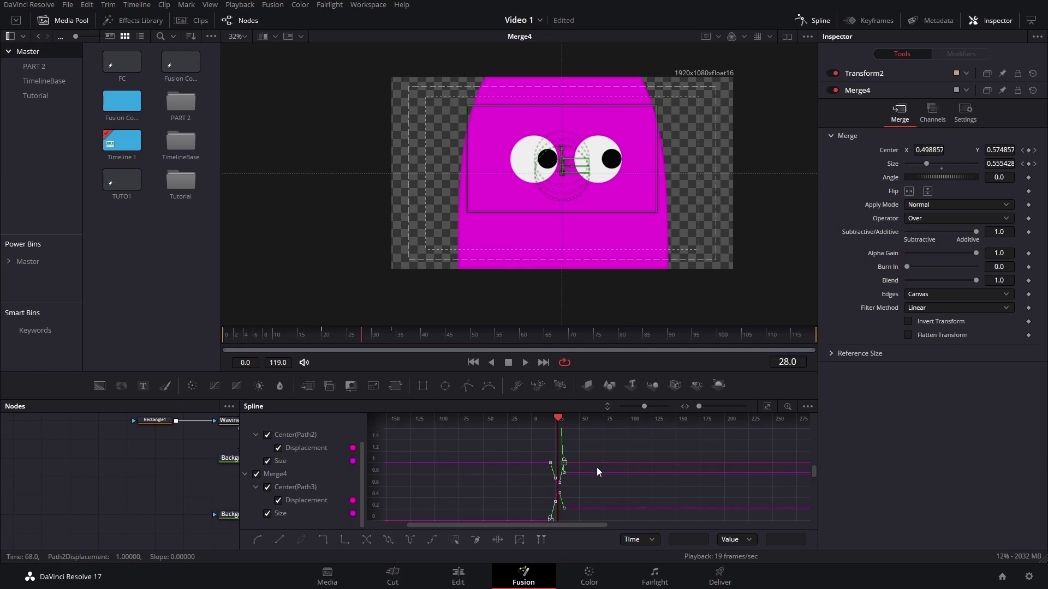
{"action": "key", "text": "f"}
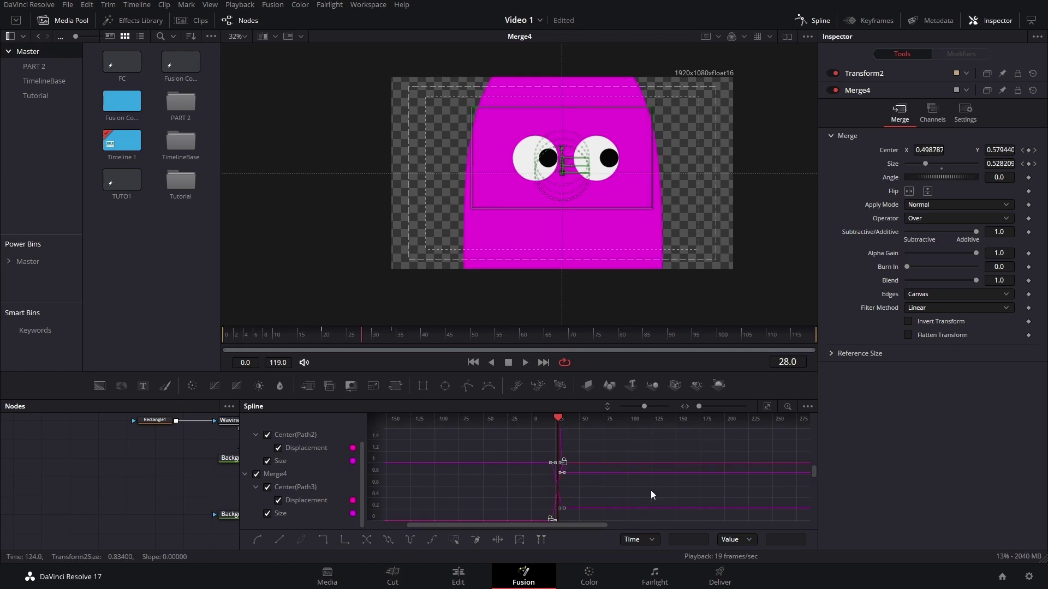
{"action": "key", "text": "t"}
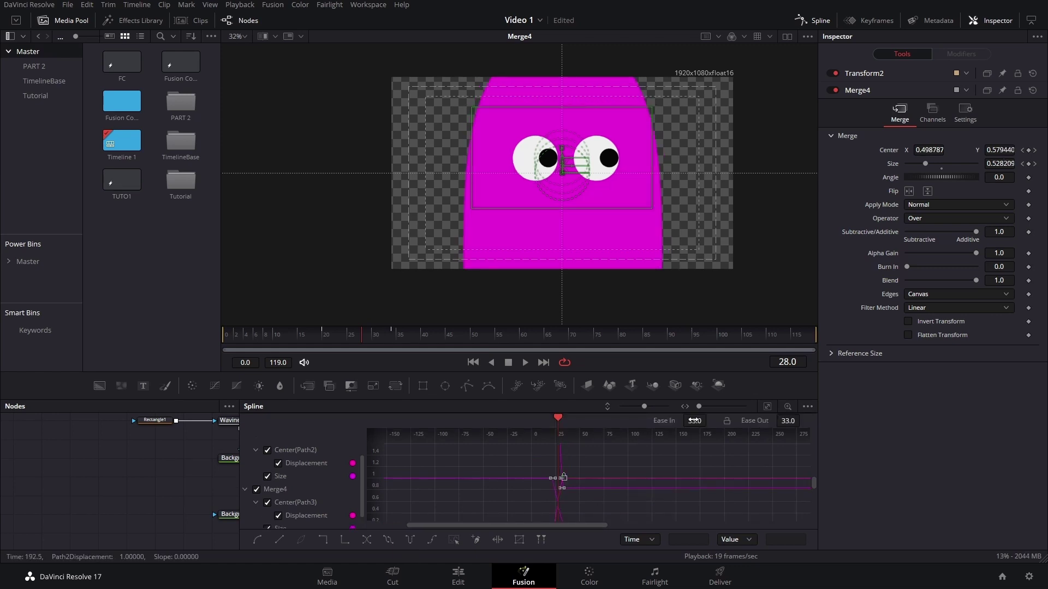
{"action": "left_click_drag", "start_coordinate": [694, 420], "coordinate": [709, 419]}
{"action": "left_click_drag", "start_coordinate": [786, 421], "coordinate": [809, 418]}
Step: Replay the eased zoom from frame 19 and shift Transform2 left in the node graph
{"action": "left_click_drag", "start_coordinate": [335, 338], "coordinate": [325, 338]}
{"action": "key", "text": "space"}
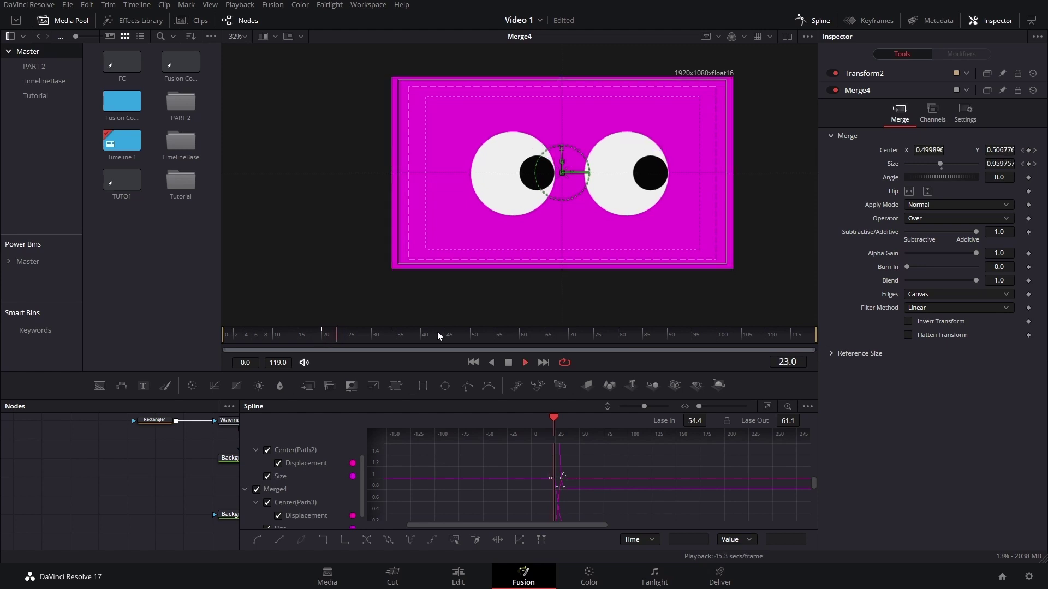
{"action": "left_click_drag", "start_coordinate": [368, 335], "coordinate": [315, 342]}
{"action": "key", "text": "space"}
{"action": "left_click", "coordinate": [395, 468]}
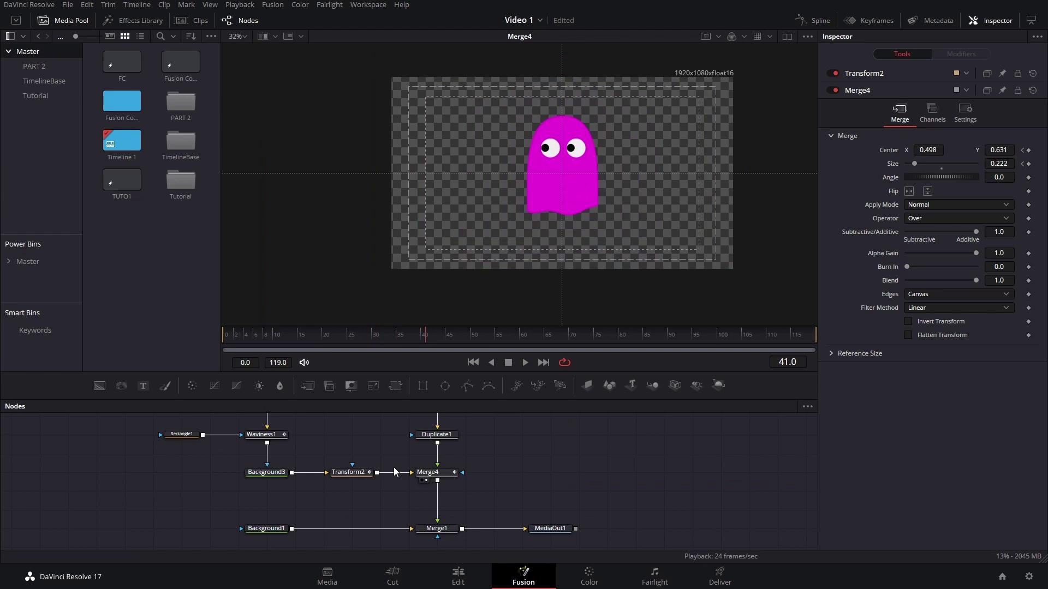
{"action": "left_click_drag", "start_coordinate": [361, 472], "coordinate": [332, 472]}
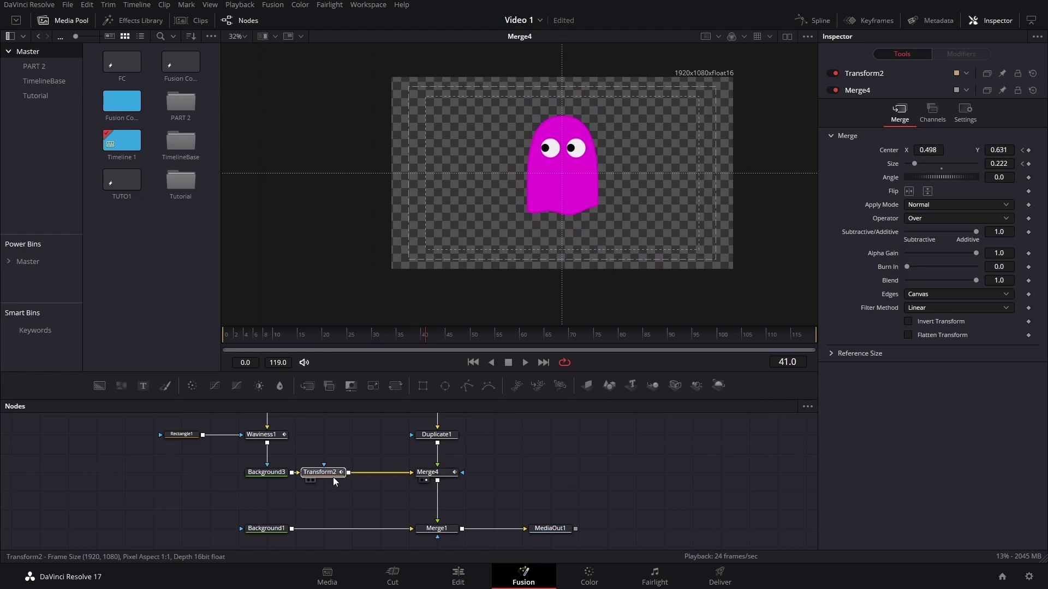
Step: Line Merge4 up under Duplicate1 and save the project
{"action": "left_click_drag", "start_coordinate": [458, 476], "coordinate": [526, 464]}
{"action": "left_click", "coordinate": [486, 460]}
{"action": "key", "text": "ctrl+s"}
{"action": "scroll", "coordinate": [482, 463], "scroll_direction": "up", "scroll_amount": 2}
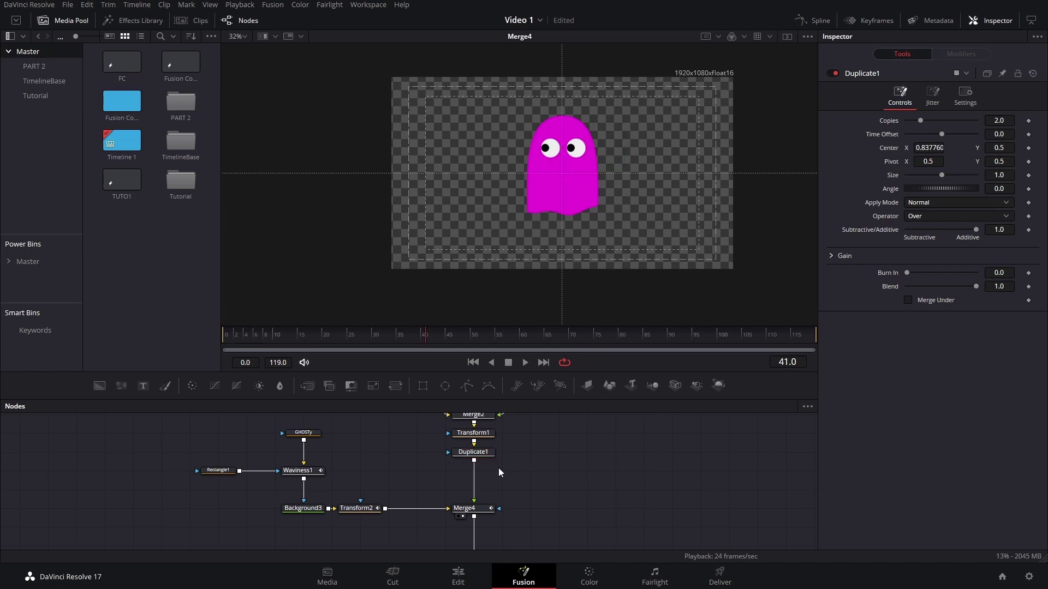
Step: Add a Drop Shadow after Duplicate1 with Strength 0.393 and Angle 40.8
{"action": "key", "text": "shift+space"}
{"action": "type", "text": "trans"}
{"action": "key", "text": "BackSpace"}
{"action": "key", "text": "BackSpace"}
{"action": "key", "text": "BackSpace"}
{"action": "key", "text": "BackSpace"}
{"action": "key", "text": "BackSpace"}
{"action": "type", "text": "drops"}
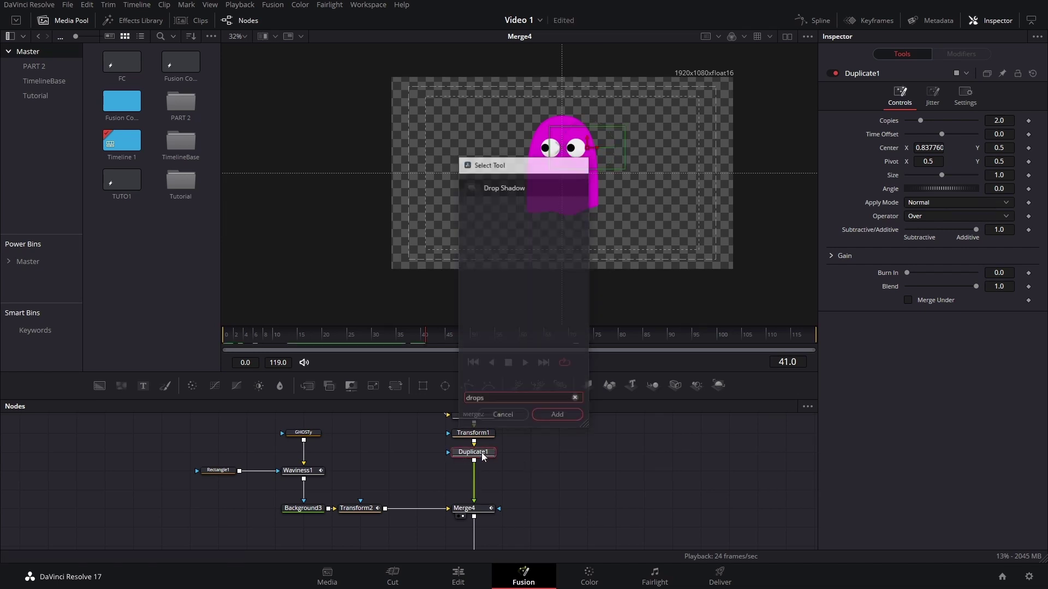
{"action": "key", "text": "Return"}
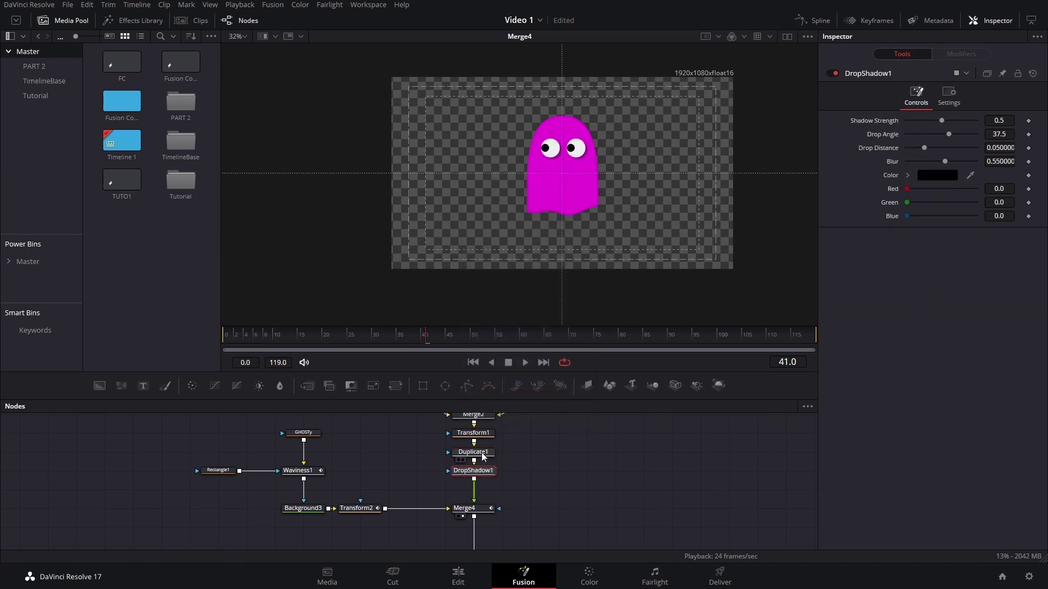
{"action": "scroll", "coordinate": [580, 178], "scroll_direction": "up", "scroll_amount": 5}
{"action": "scroll", "coordinate": [617, 201], "scroll_direction": "down", "scroll_amount": 4}
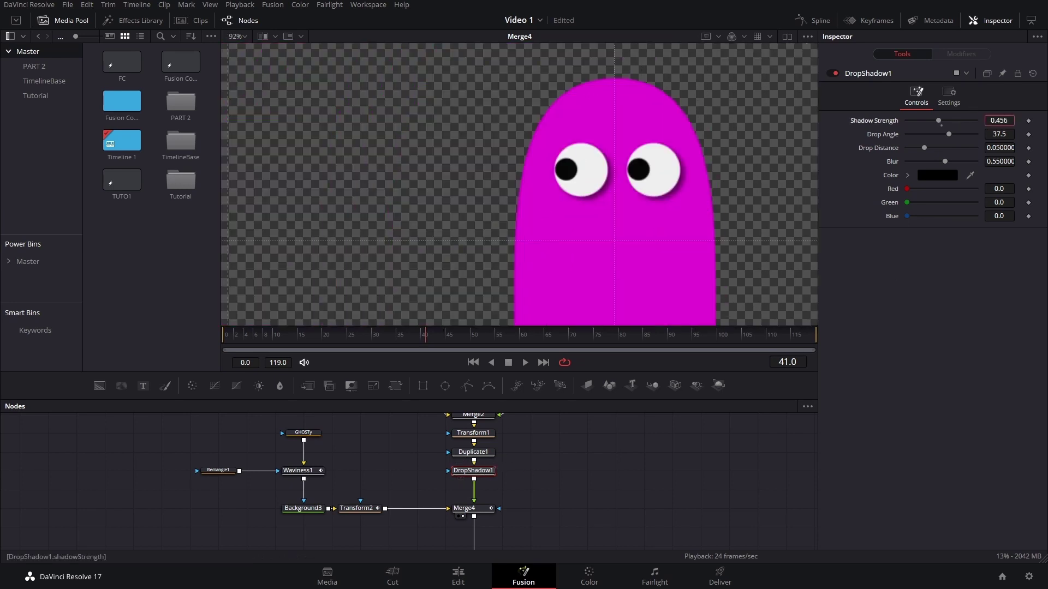
{"action": "left_click_drag", "start_coordinate": [998, 121], "coordinate": [1018, 135]}
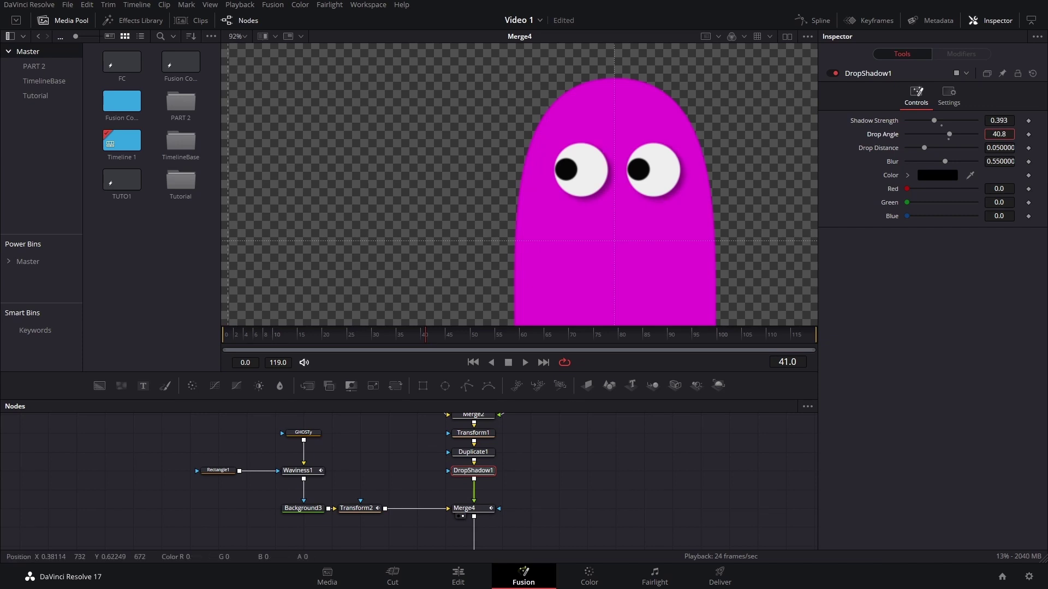
Step: Paste a drop shadow copy after Transform2 with Angle 40.3 and Distance 0.0521
{"action": "left_click", "coordinate": [374, 509]}
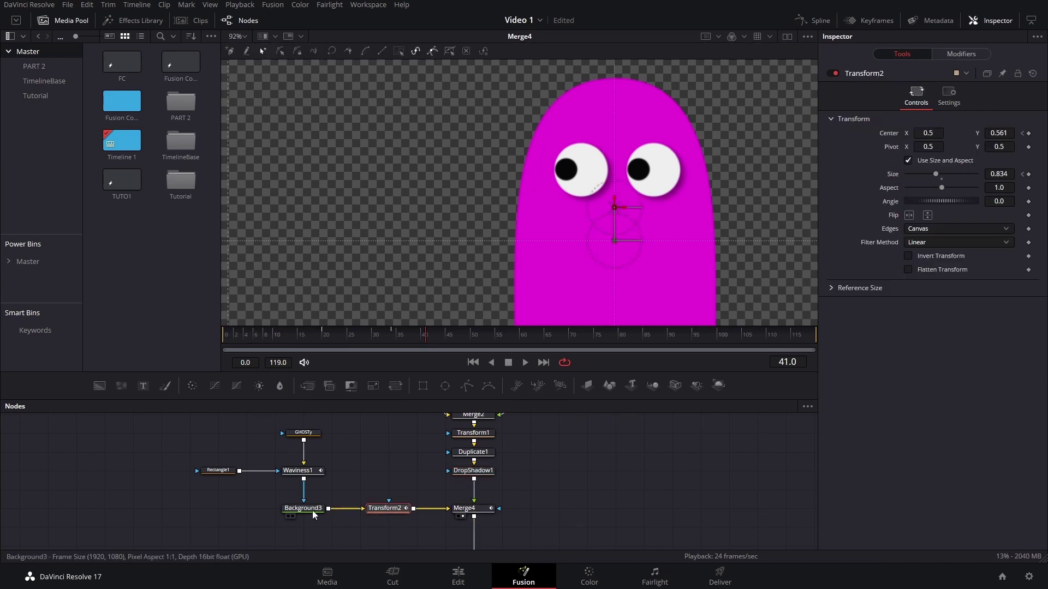
{"action": "key", "text": "ctrl+v"}
{"action": "scroll", "coordinate": [677, 221], "scroll_direction": "down", "scroll_amount": 5}
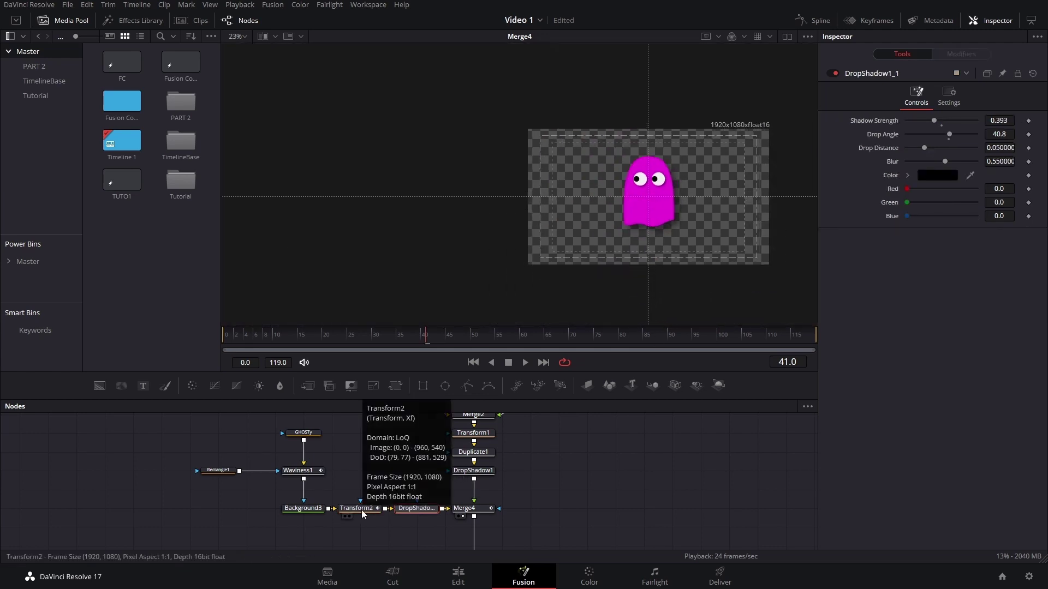
{"action": "scroll", "coordinate": [676, 224], "scroll_direction": "up", "scroll_amount": 4}
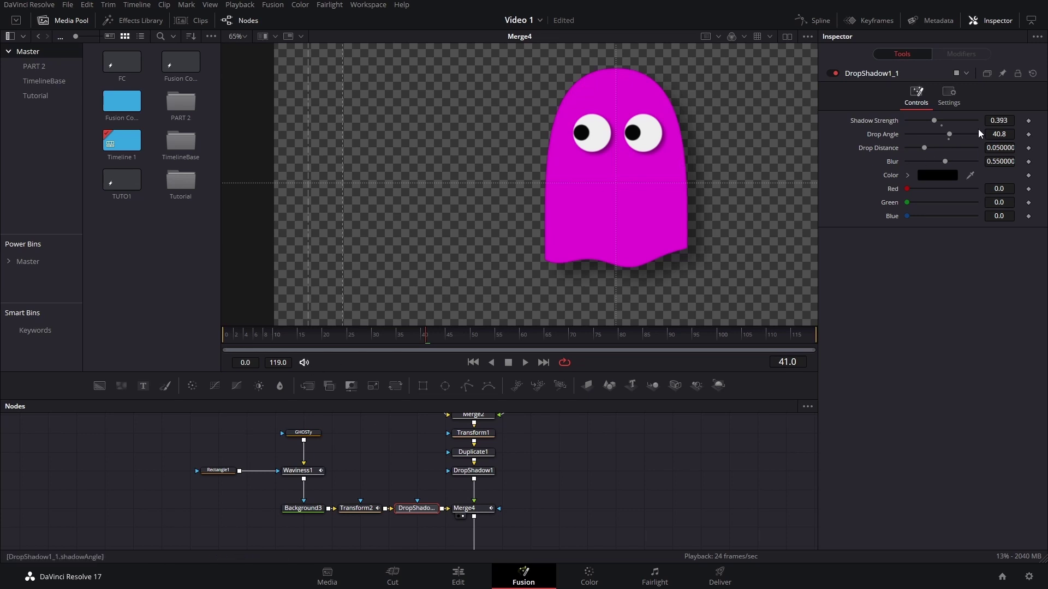
{"action": "left_click", "coordinate": [1003, 132]}
{"action": "left_click_drag", "start_coordinate": [1000, 148], "coordinate": [1007, 148]}
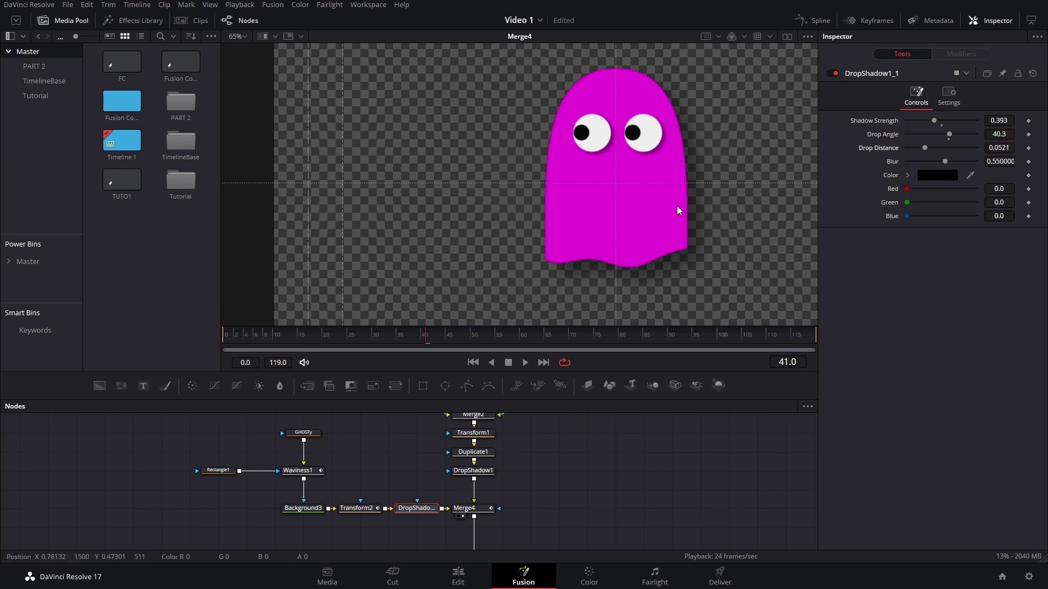
{"action": "scroll", "coordinate": [677, 207], "scroll_direction": "down", "scroll_amount": 2}
{"action": "left_click_drag", "start_coordinate": [306, 336], "coordinate": [215, 340]}
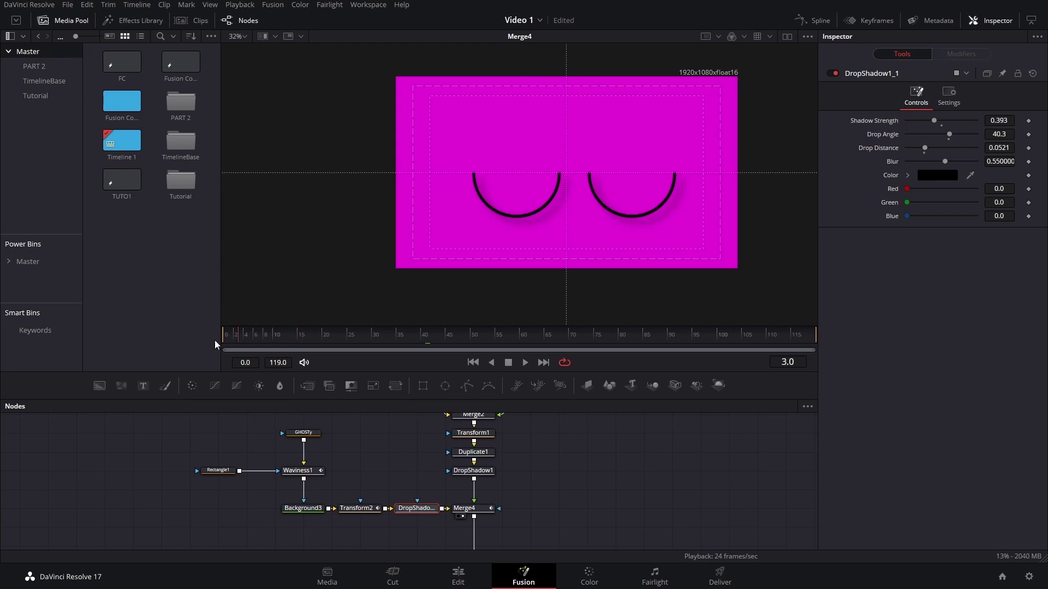
{"action": "key", "text": "space"}
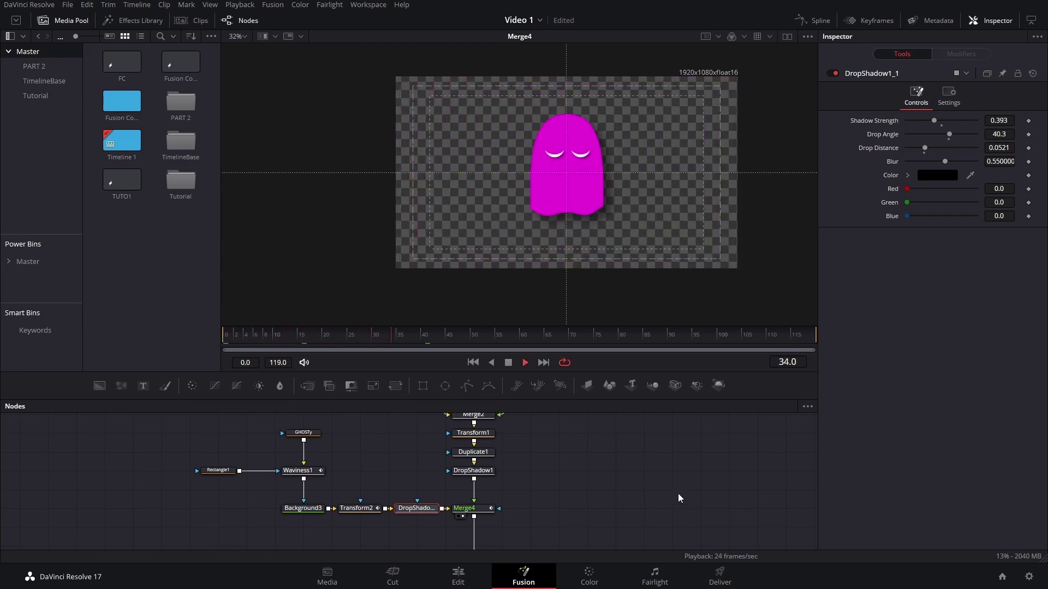
{"action": "key", "text": "space"}
{"action": "left_click_drag", "start_coordinate": [280, 336], "coordinate": [198, 344]}
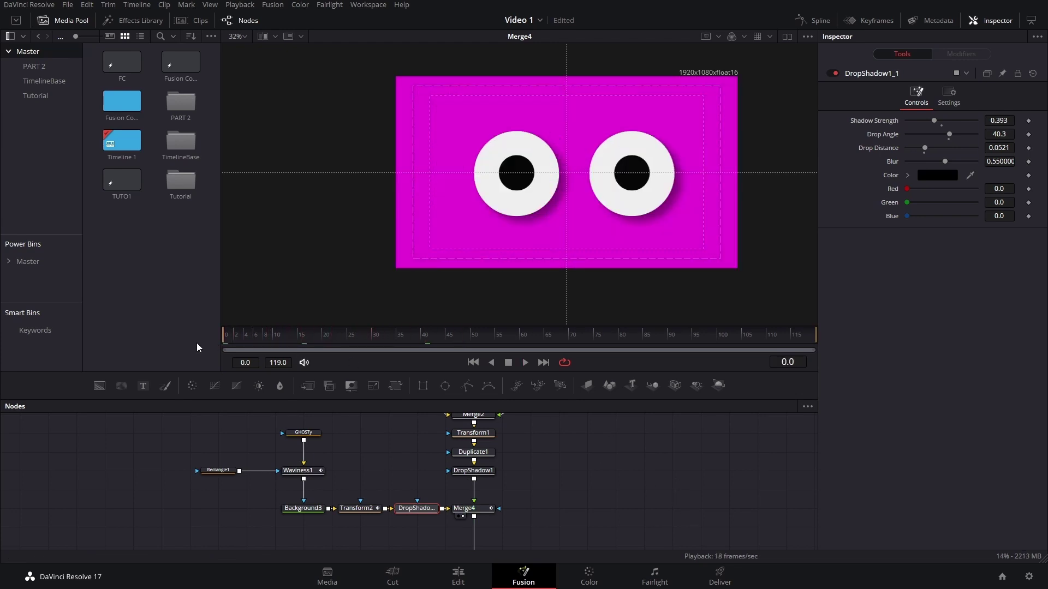
{"action": "scroll", "coordinate": [533, 435], "scroll_direction": "down", "scroll_amount": 3}
{"action": "left_click", "coordinate": [463, 460]}
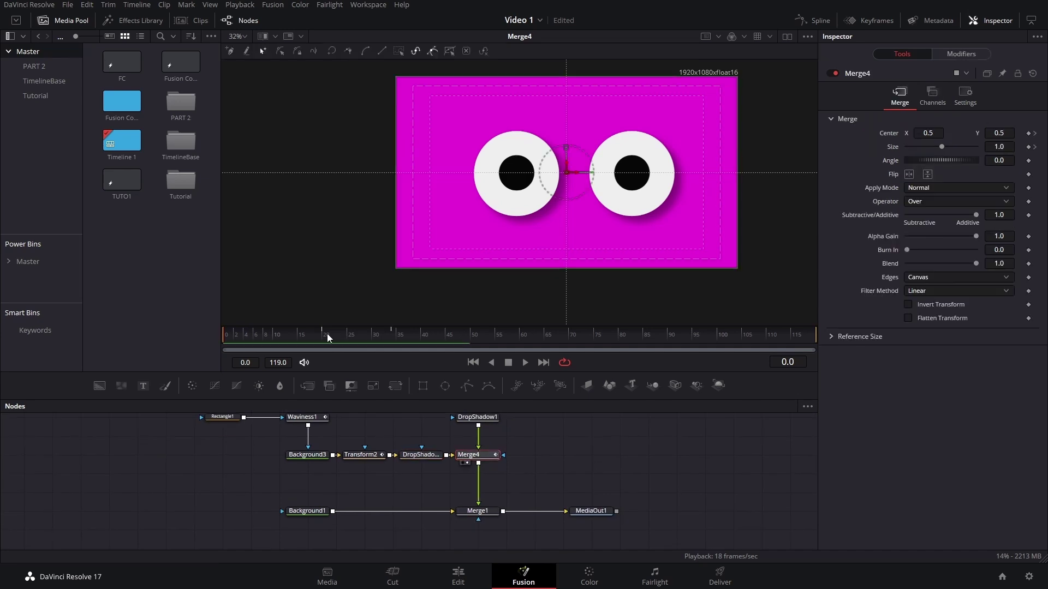
{"action": "left_click_drag", "start_coordinate": [326, 333], "coordinate": [395, 340]}
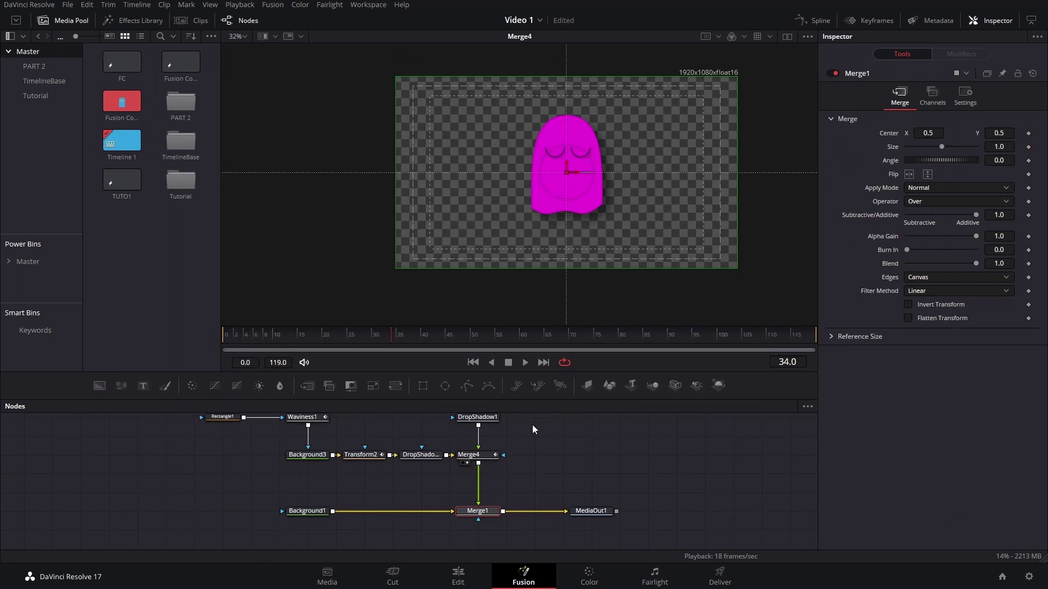
{"action": "left_click", "coordinate": [487, 456]}
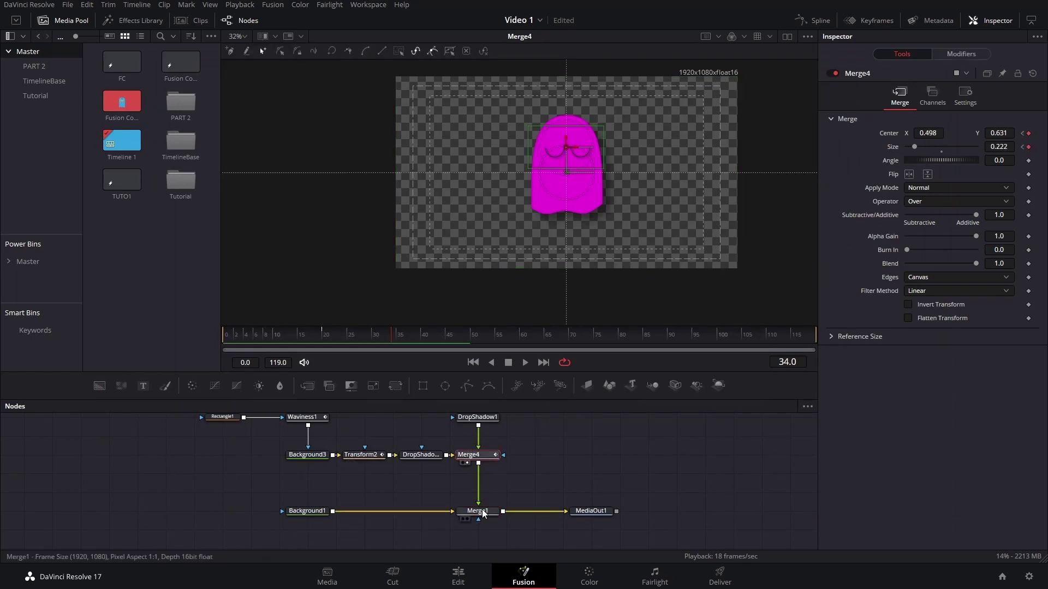
{"action": "left_click", "coordinate": [483, 513]}
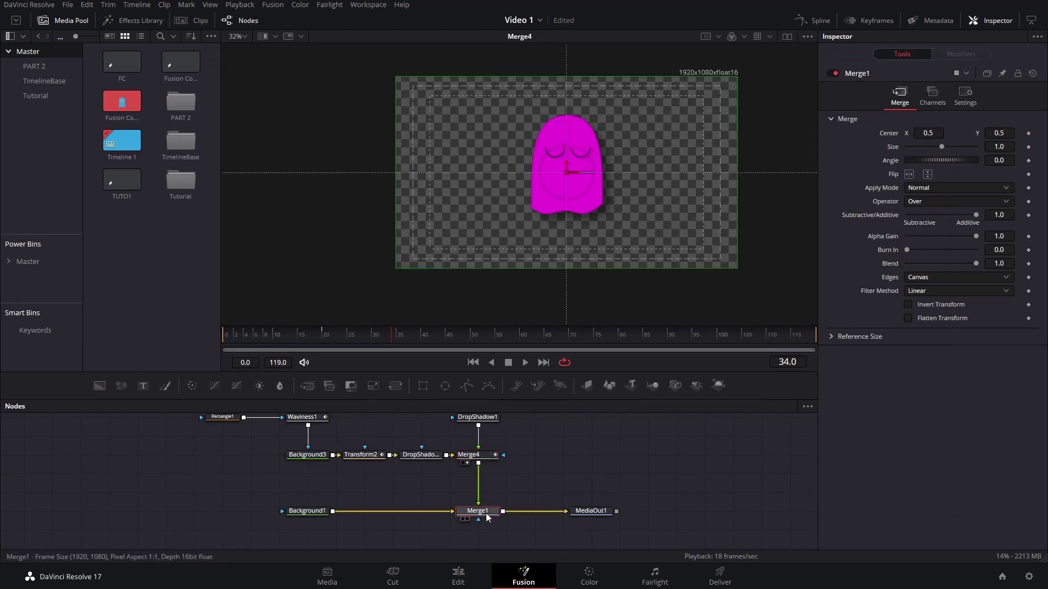
{"action": "left_click", "coordinate": [484, 461]}
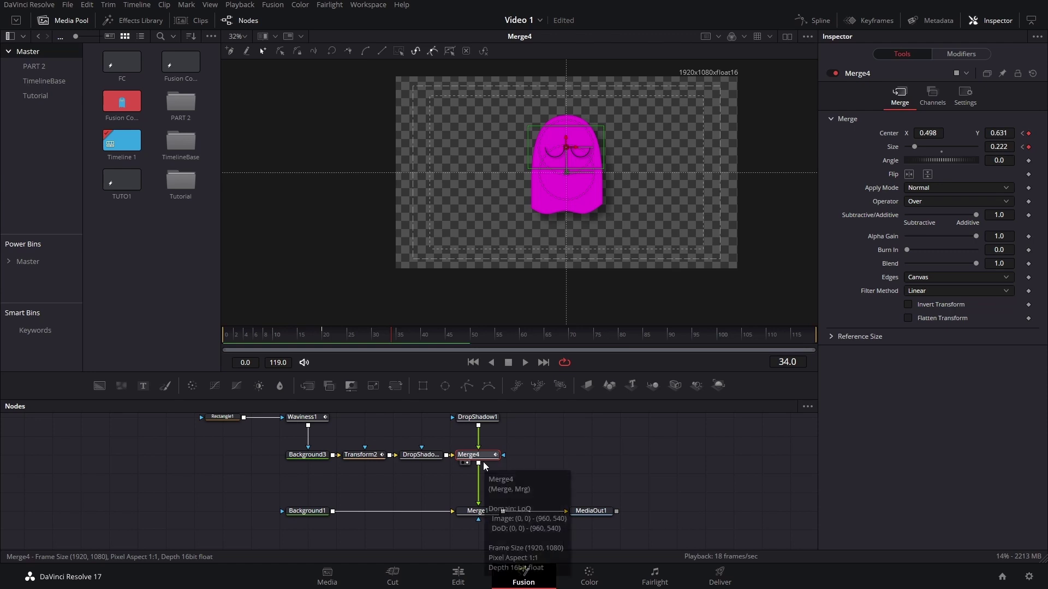
Step: Insert Transform3 between Merge4 and Merge1 and keyframe its Center at frame 34
{"action": "key", "text": "shift+space"}
{"action": "type", "text": "transform"}
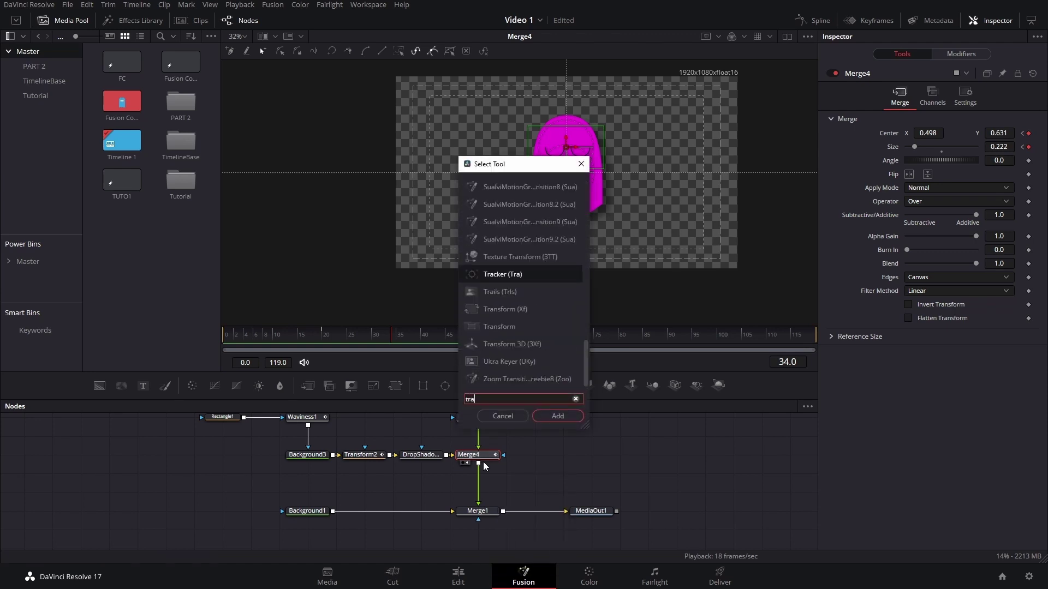
{"action": "key", "text": "Return"}
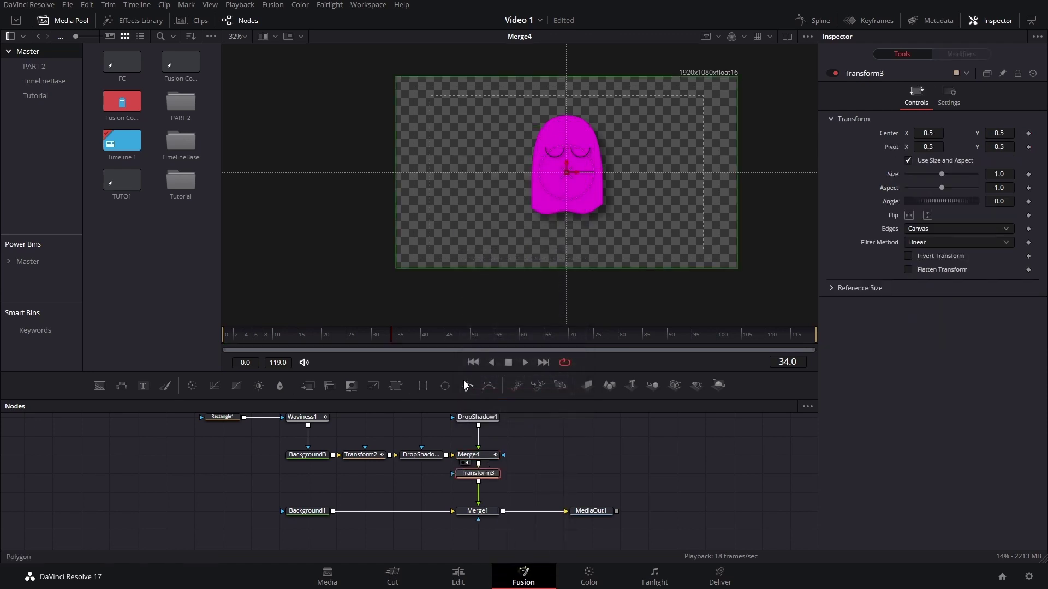
{"action": "mouse_move", "coordinate": [411, 342]}
{"action": "left_mouse_down"}
{"action": "mouse_move", "coordinate": [335, 336]}
{"action": "mouse_move", "coordinate": [393, 333]}
{"action": "left_mouse_up"}
{"action": "left_click", "coordinate": [1029, 134]}
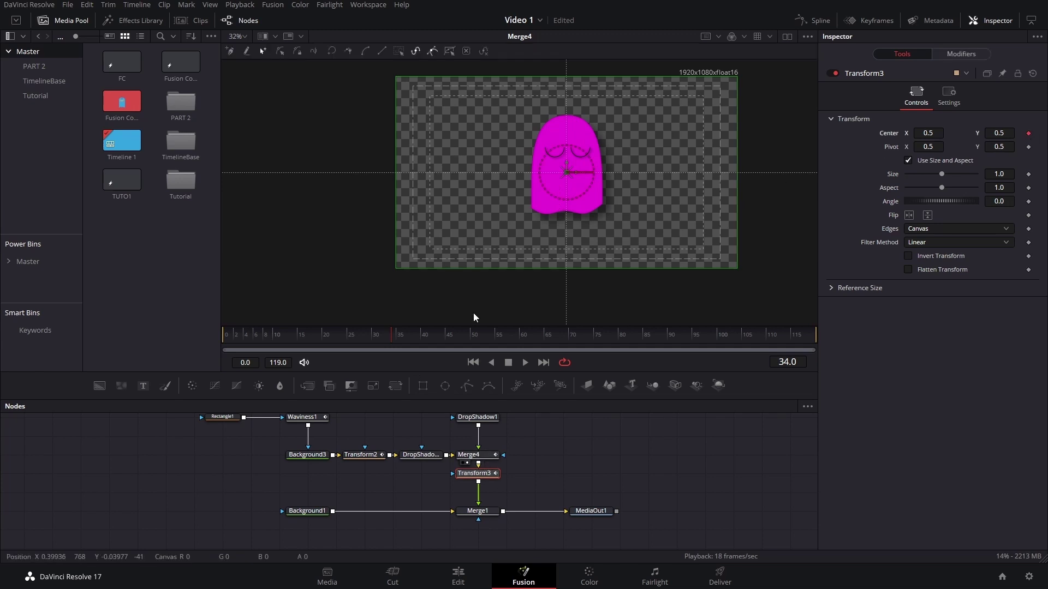
Step: Key Center Y 0.464 at frame 44 and 0.5 at frame 54, then replay from frame 34
{"action": "left_click_drag", "start_coordinate": [404, 339], "coordinate": [447, 344]}
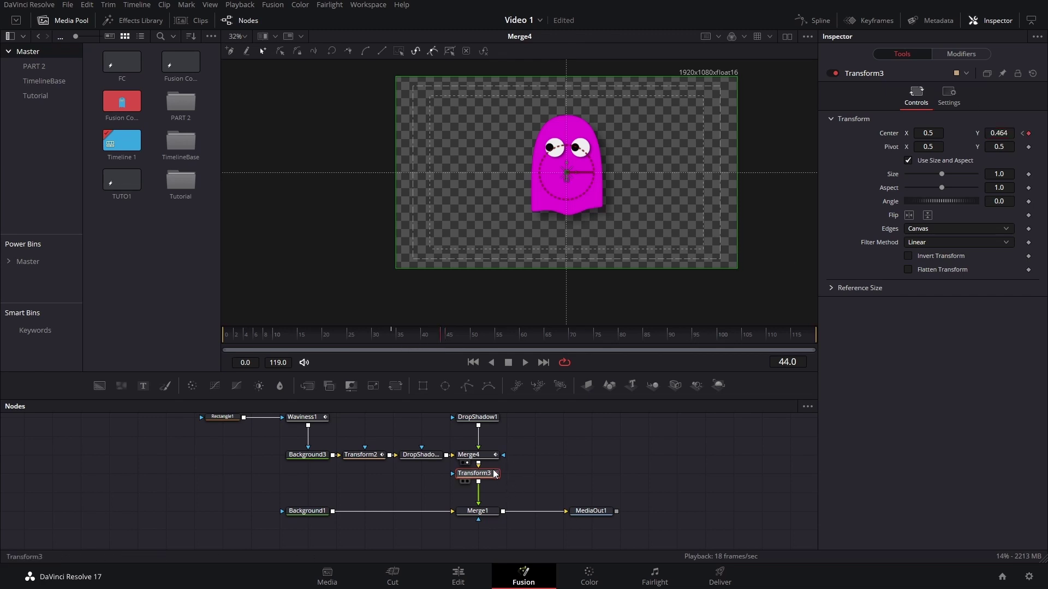
{"action": "left_click_drag", "start_coordinate": [486, 474], "coordinate": [485, 493]}
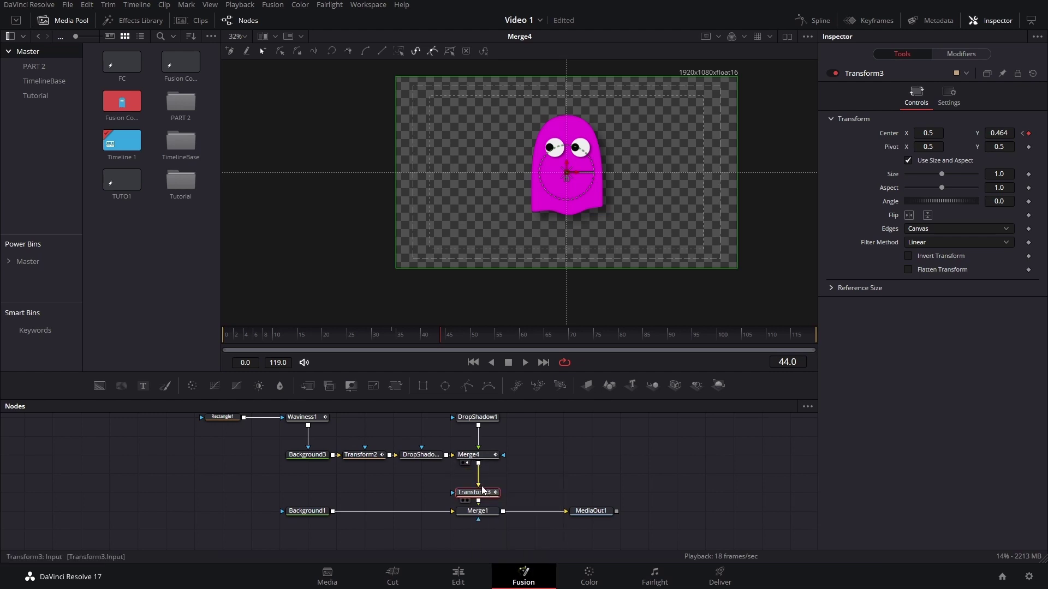
{"action": "key", "text": "1"}
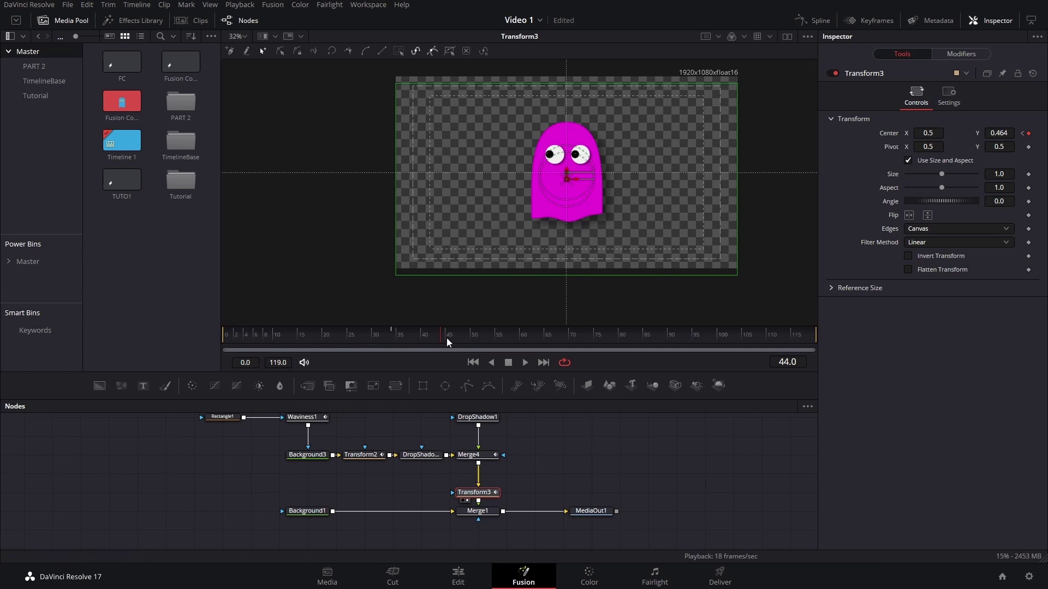
{"action": "left_click", "coordinate": [493, 339]}
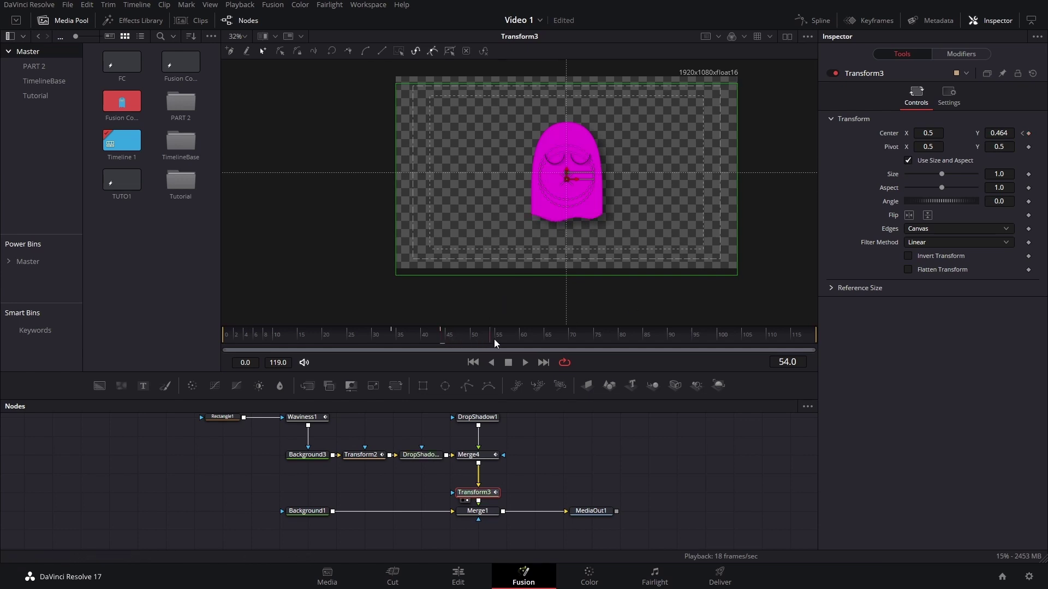
{"action": "left_click_drag", "start_coordinate": [1001, 133], "coordinate": [1012, 134]}
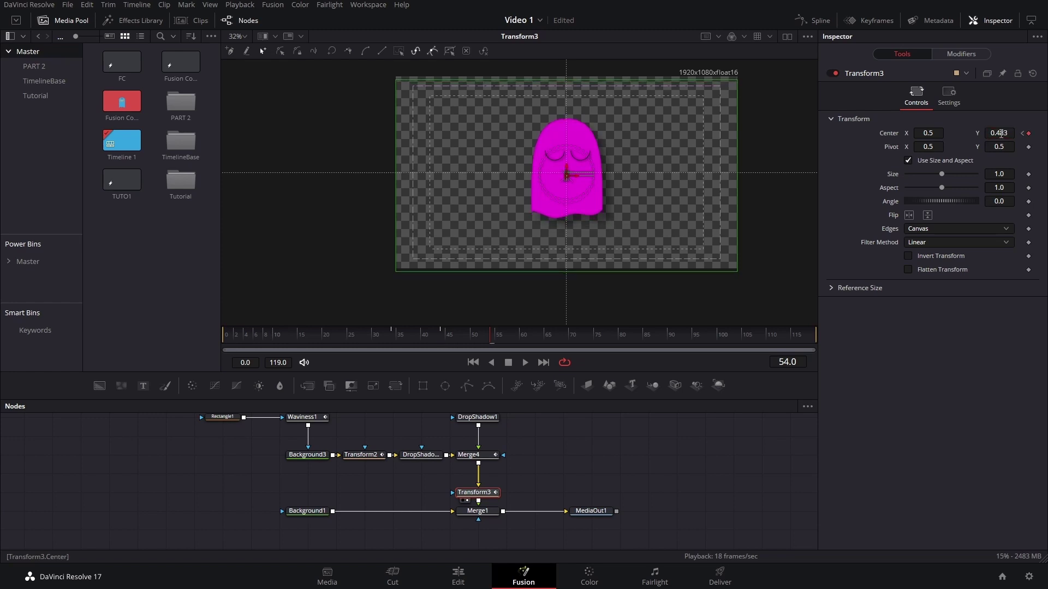
{"action": "double_click", "coordinate": [1000, 133]}
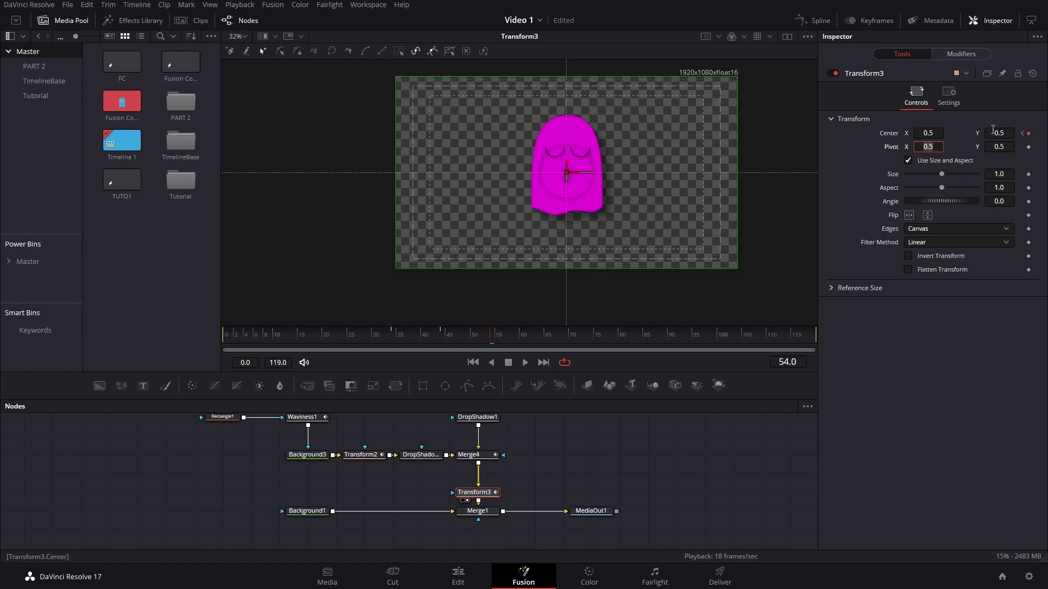
{"action": "left_click", "coordinate": [395, 335]}
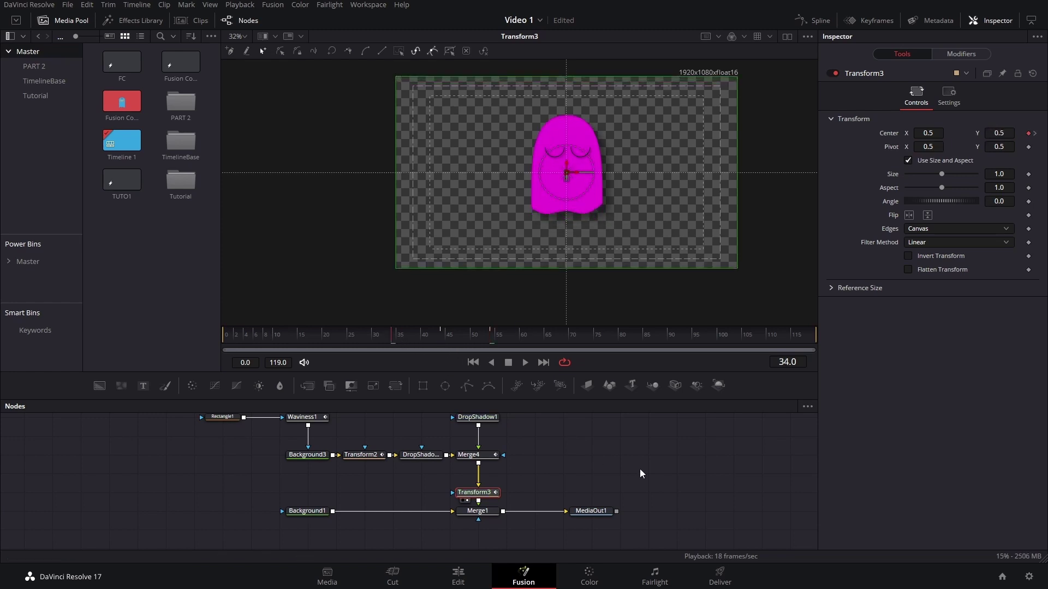
{"action": "key", "text": "space"}
{"action": "left_click", "coordinate": [509, 362]}
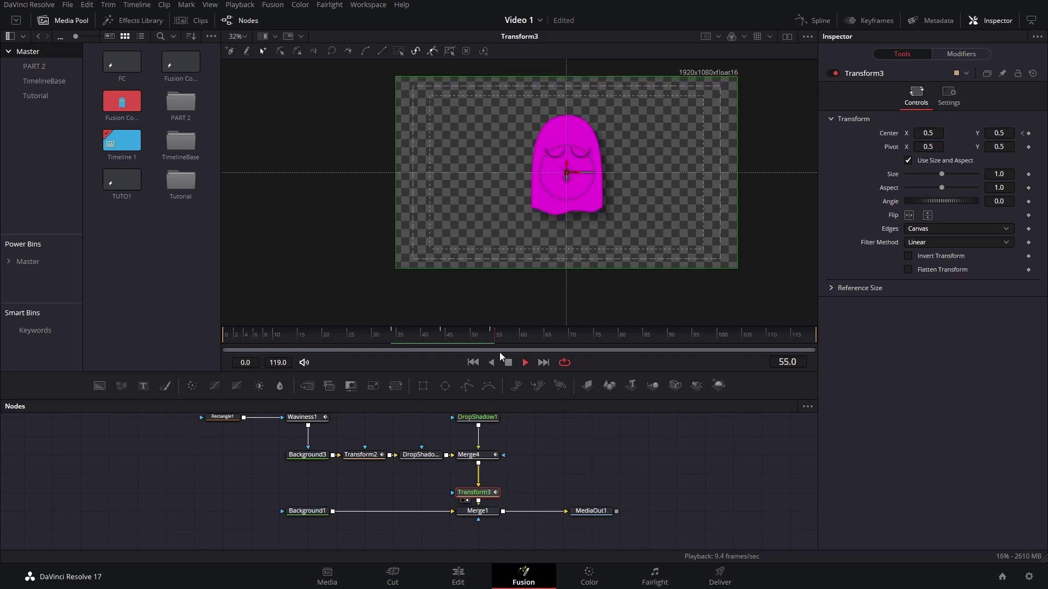
Step: Smooth all of Transform3's Displacement keyframes and set the bobbing curve to loop
{"action": "left_click", "coordinate": [829, 21]}
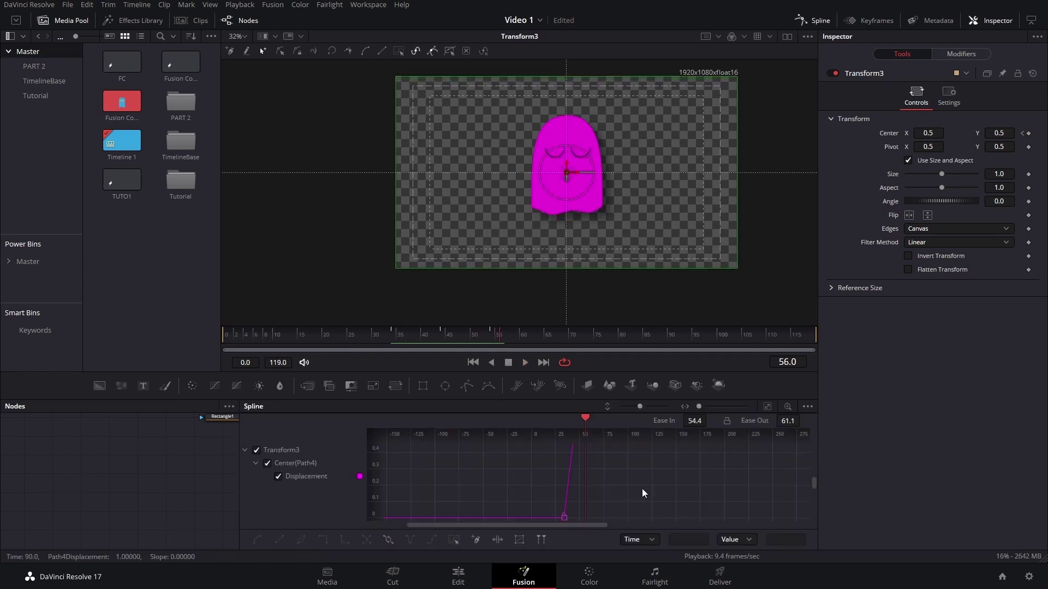
{"action": "scroll", "coordinate": [629, 480], "scroll_direction": "down", "scroll_amount": 5}
{"action": "left_click_drag", "start_coordinate": [627, 477], "coordinate": [603, 512]}
{"action": "left_click_drag", "start_coordinate": [640, 447], "coordinate": [636, 400]}
{"action": "left_click_drag", "start_coordinate": [590, 496], "coordinate": [576, 506]}
{"action": "key", "text": "ctrl+a"}
{"action": "key", "text": "f"}
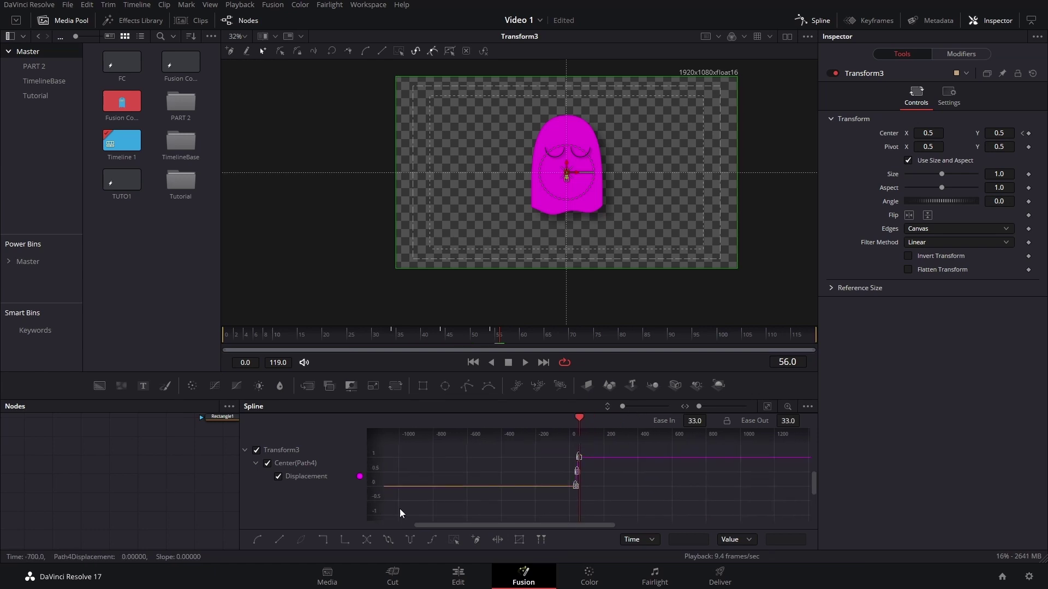
{"action": "left_click", "coordinate": [387, 539]}
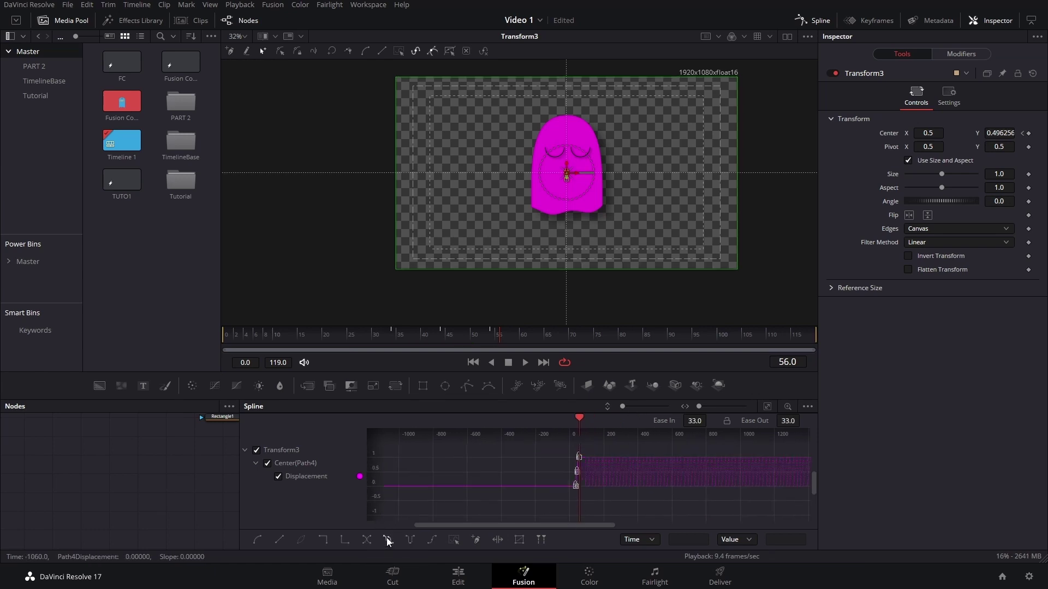
{"action": "key", "text": "space"}
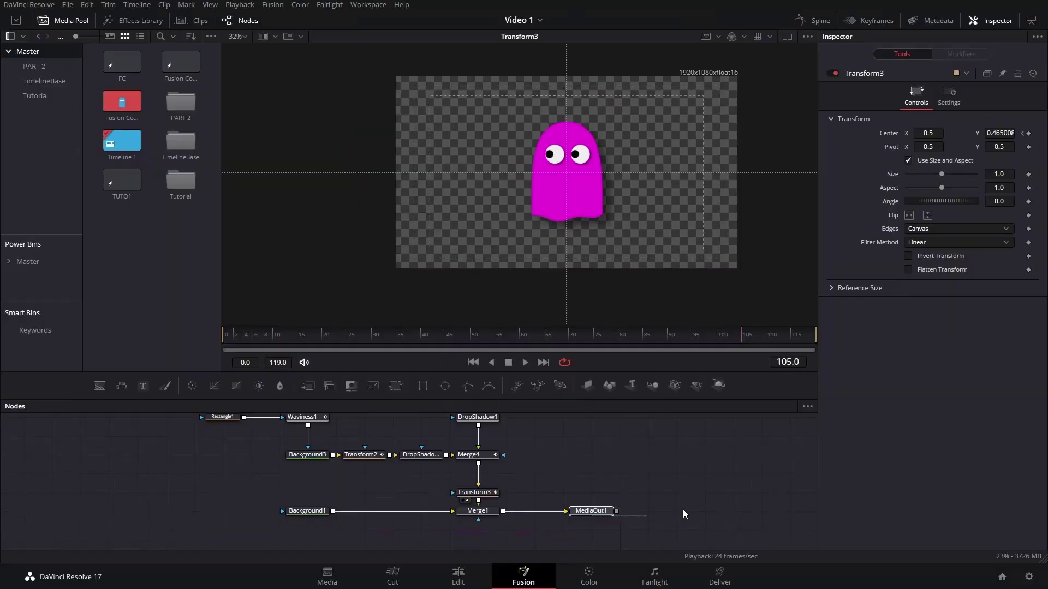
Step: Move MediaOut1 further right and shift Background1, Merge1 and Transform3 lower
{"action": "left_click", "coordinate": [603, 512]}
{"action": "left_click_drag", "start_coordinate": [605, 513], "coordinate": [747, 512]}
{"action": "left_click_drag", "start_coordinate": [397, 490], "coordinate": [482, 531]}
{"action": "left_click", "coordinate": [533, 479]}
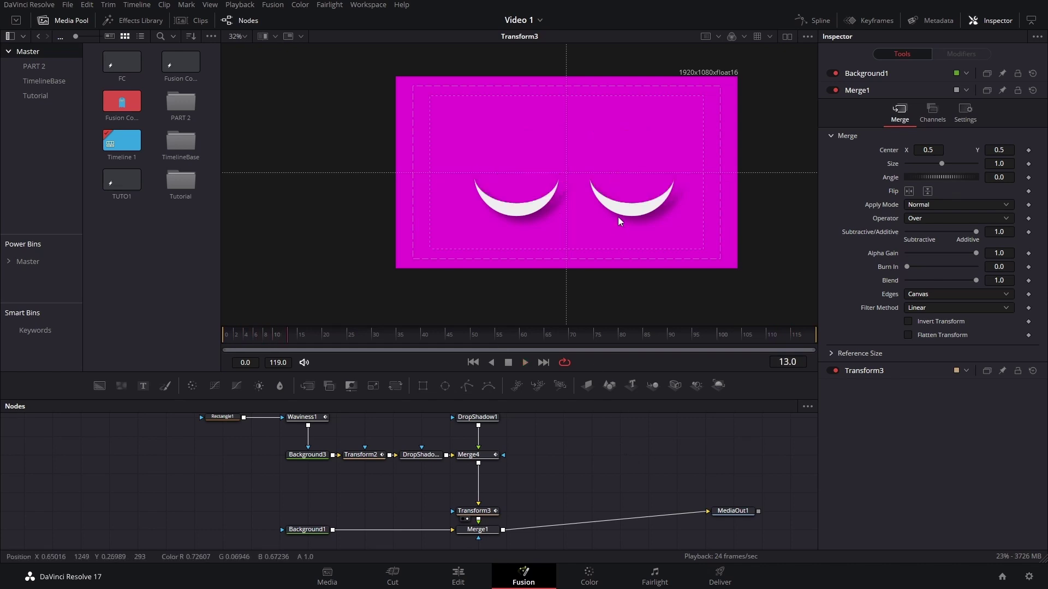
Step: Return to frame 0 and view Merge2's single eye composite in the viewer
{"action": "left_click_drag", "start_coordinate": [307, 335], "coordinate": [215, 344]}
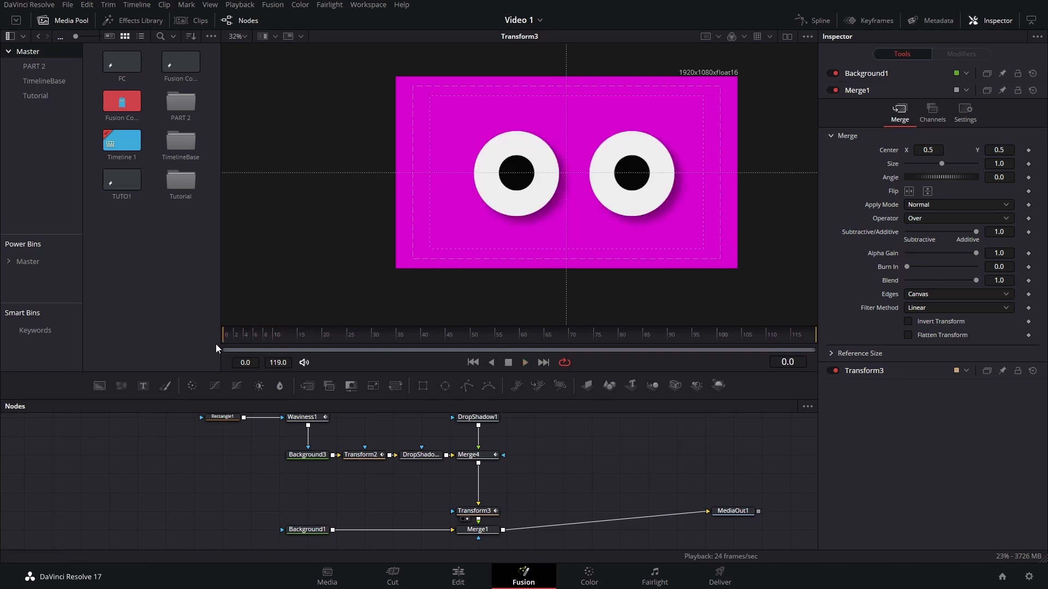
{"action": "left_click_drag", "start_coordinate": [402, 462], "coordinate": [392, 490]}
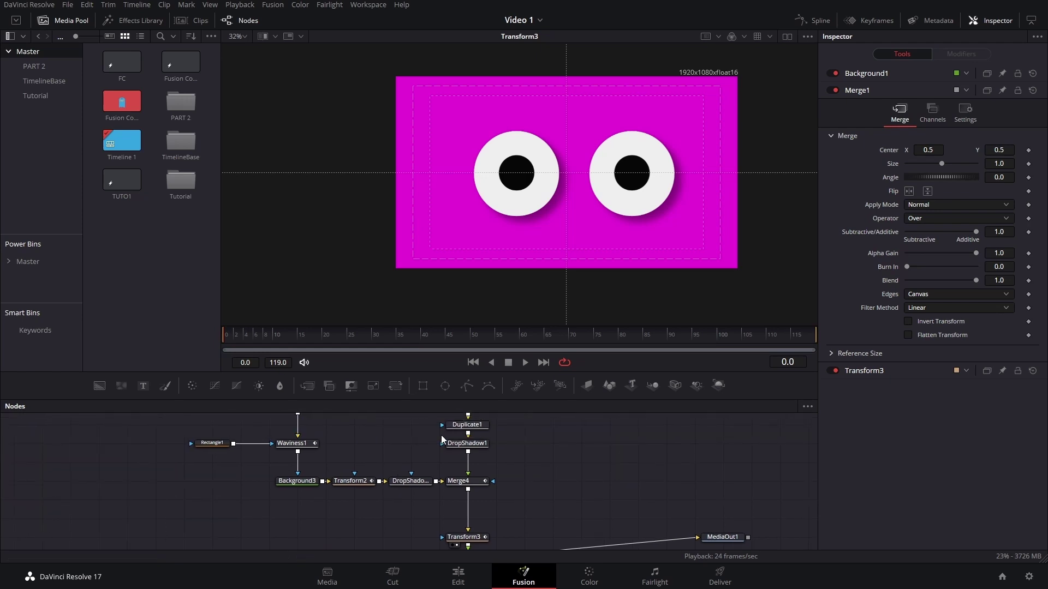
{"action": "left_click_drag", "start_coordinate": [441, 435], "coordinate": [377, 506]}
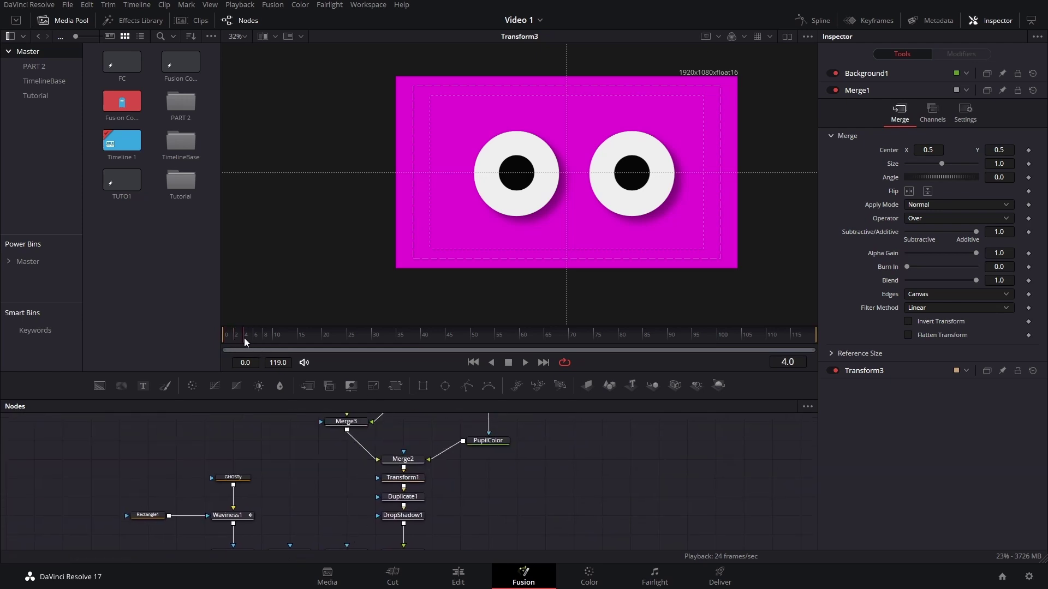
{"action": "left_click_drag", "start_coordinate": [393, 442], "coordinate": [381, 540]}
{"action": "left_click_drag", "start_coordinate": [375, 416], "coordinate": [377, 451]}
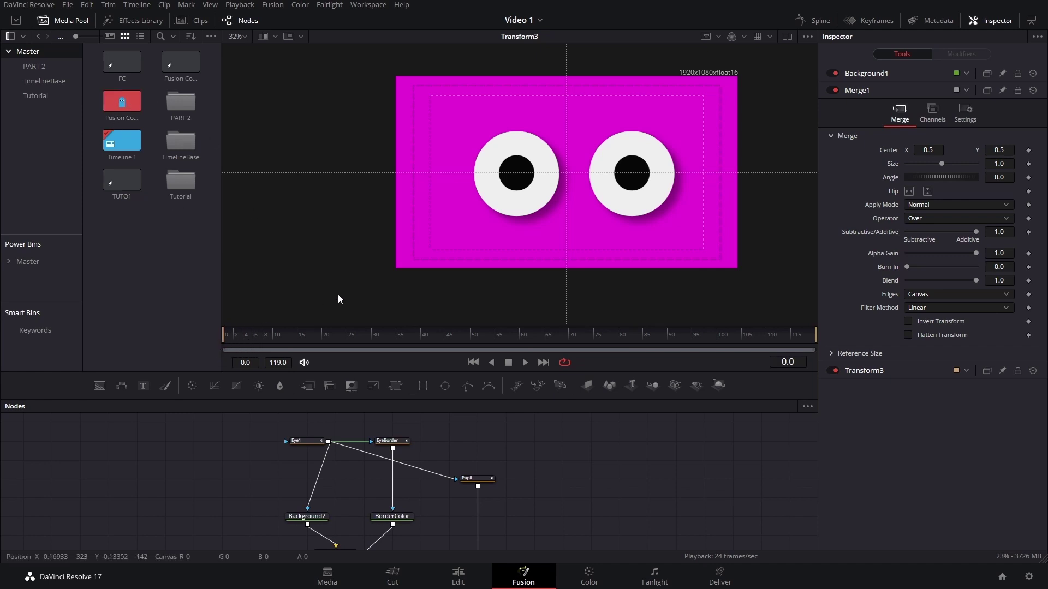
{"action": "scroll", "coordinate": [475, 431], "scroll_direction": "down", "scroll_amount": 3}
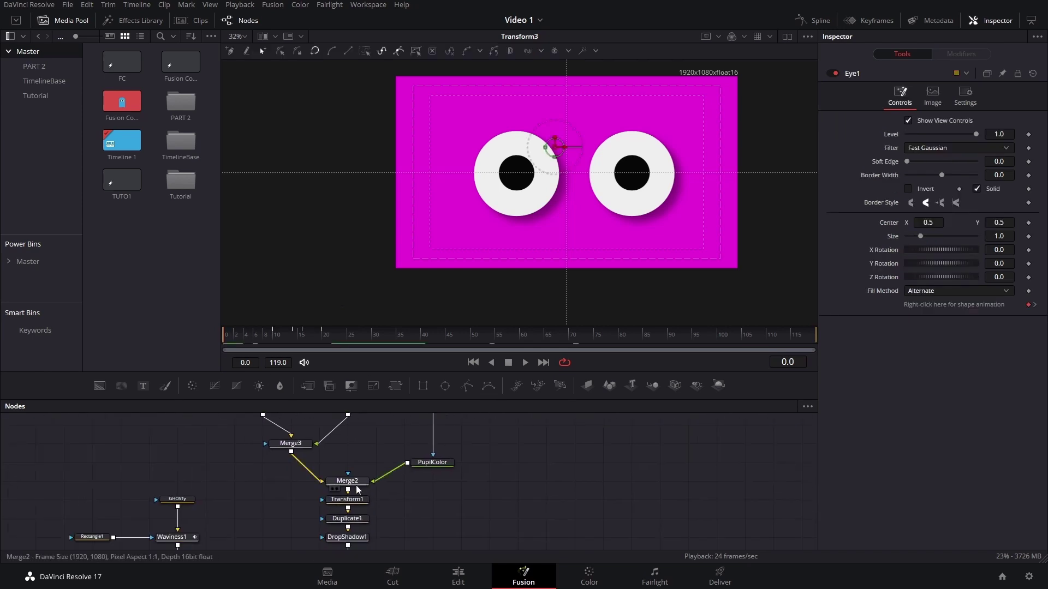
{"action": "left_click", "coordinate": [358, 489]}
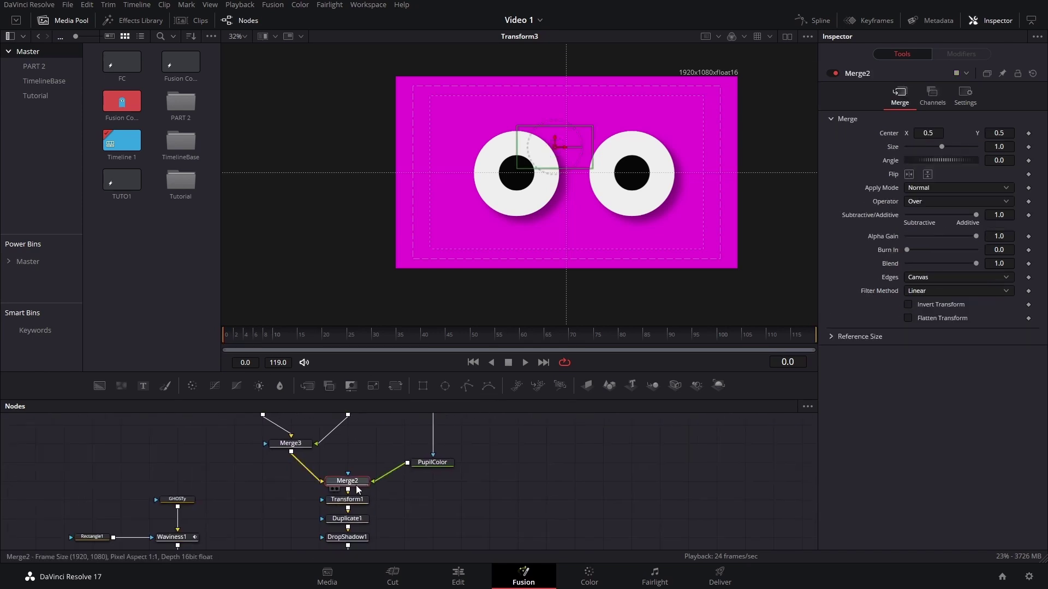
{"action": "key", "text": "1"}
{"action": "scroll", "coordinate": [519, 522], "scroll_direction": "up", "scroll_amount": 3}
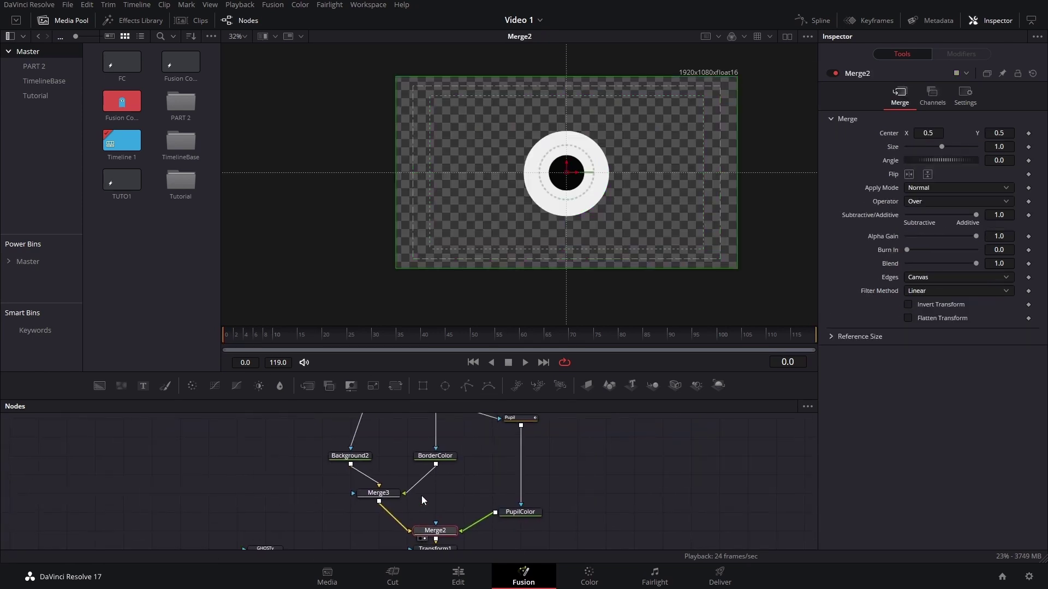
{"action": "scroll", "coordinate": [618, 162], "scroll_direction": "down", "scroll_amount": 2}
{"action": "scroll", "coordinate": [603, 250], "scroll_direction": "up", "scroll_amount": 4}
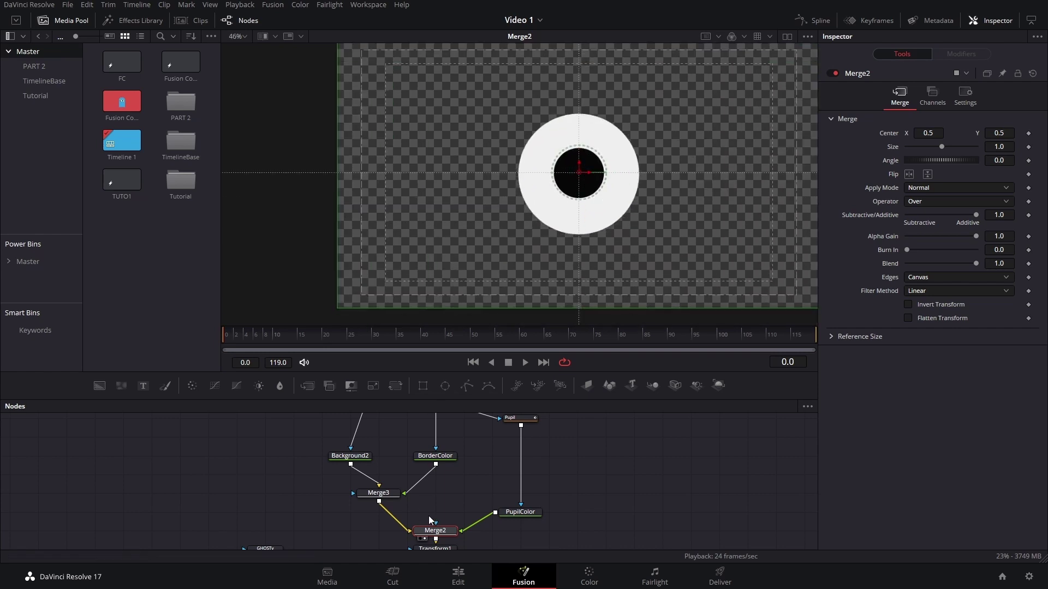
{"action": "scroll", "coordinate": [575, 477], "scroll_direction": "up", "scroll_amount": 3}
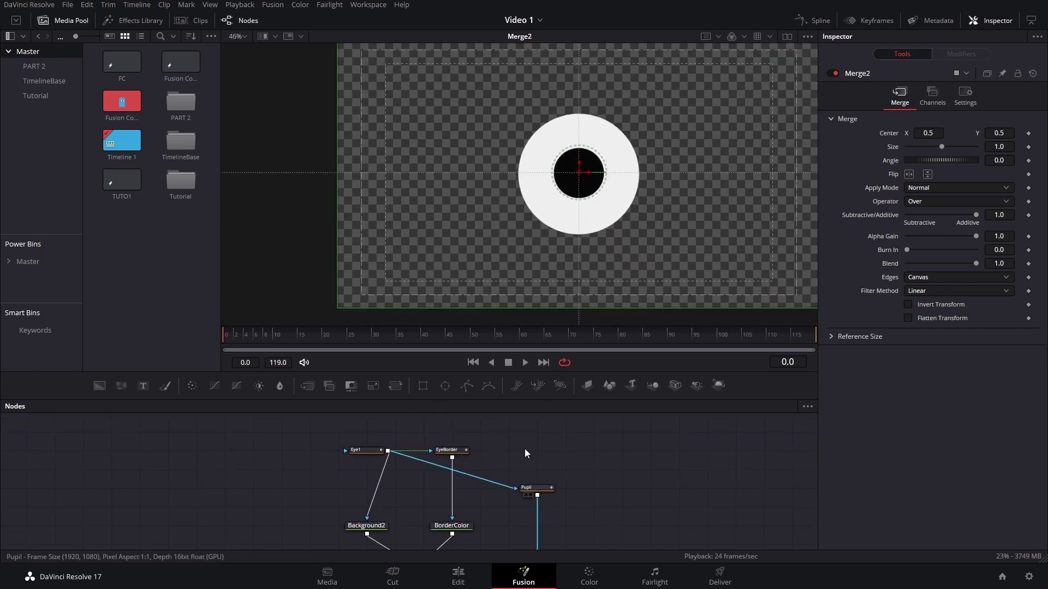
{"action": "scroll", "coordinate": [410, 423], "scroll_direction": "down", "scroll_amount": 3}
{"action": "scroll", "coordinate": [331, 453], "scroll_direction": "up", "scroll_amount": 3}
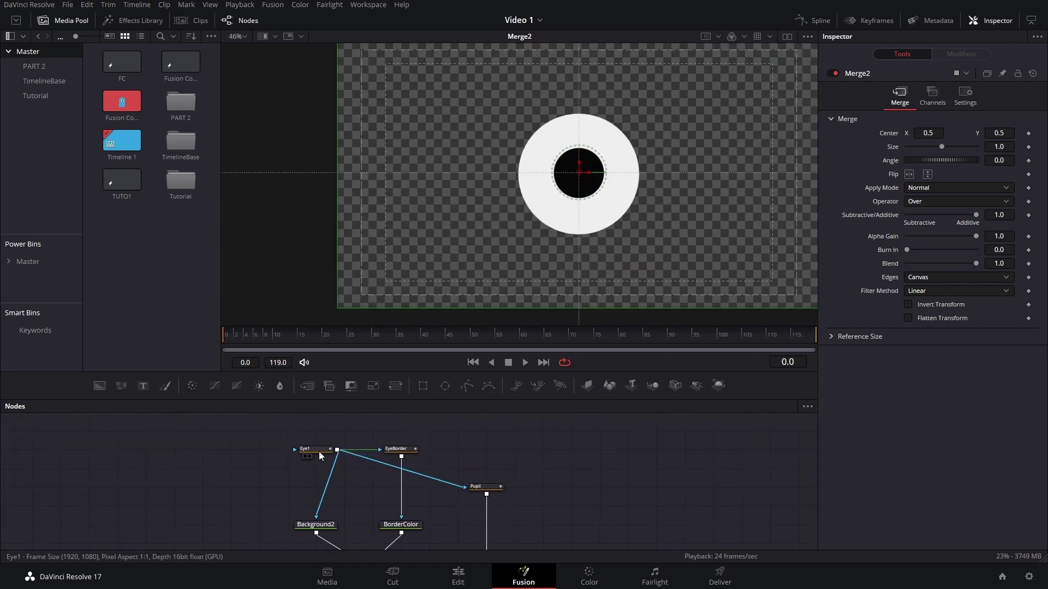
Step: Open Eye1's shape and fold its top and right points into a crescent
{"action": "left_click", "coordinate": [319, 451]}
{"action": "left_click", "coordinate": [239, 335]}
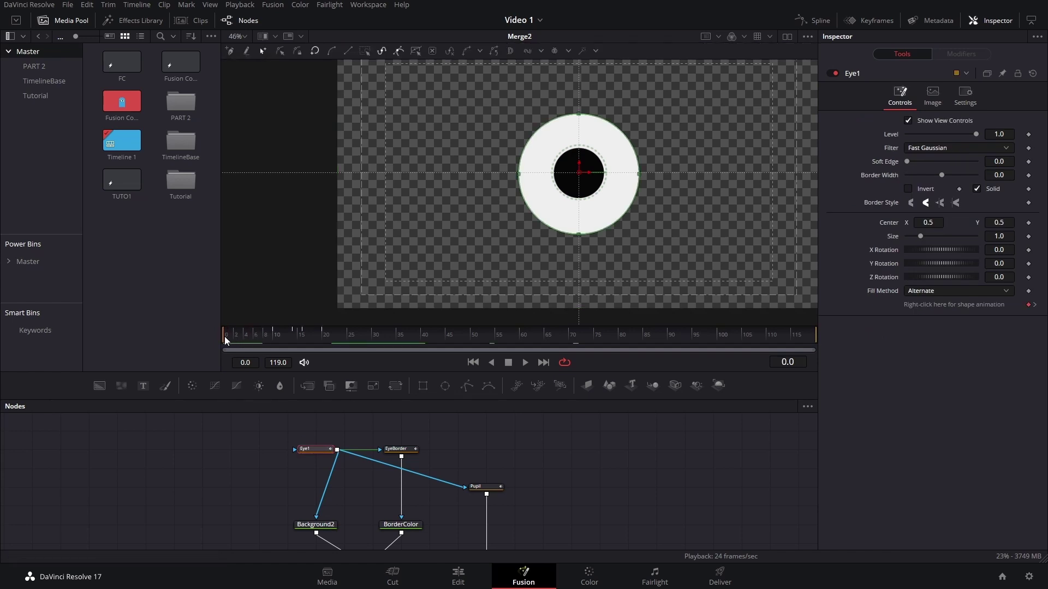
{"action": "left_click", "coordinate": [579, 115]}
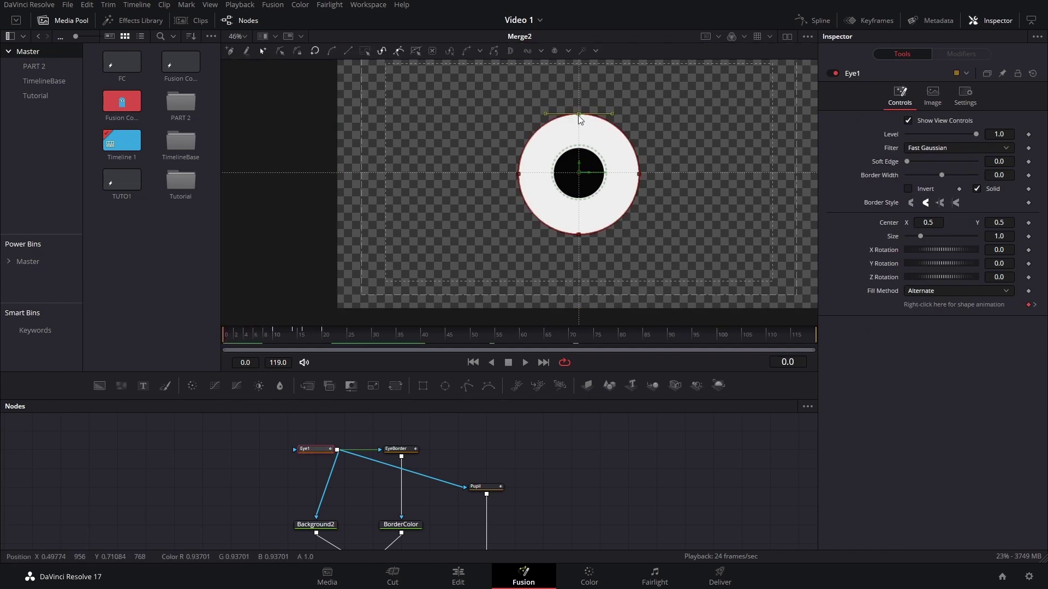
{"action": "left_click_drag", "start_coordinate": [578, 116], "coordinate": [581, 237]}
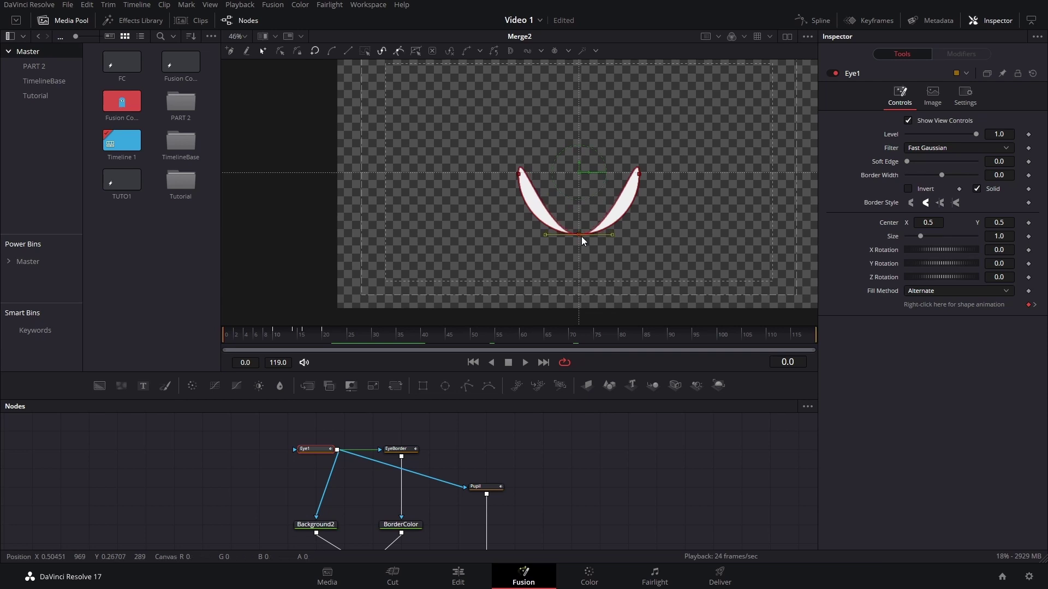
{"action": "left_click", "coordinate": [639, 174]}
{"action": "left_click_drag", "start_coordinate": [640, 140], "coordinate": [639, 208]}
{"action": "left_click_drag", "start_coordinate": [494, 159], "coordinate": [572, 215]}
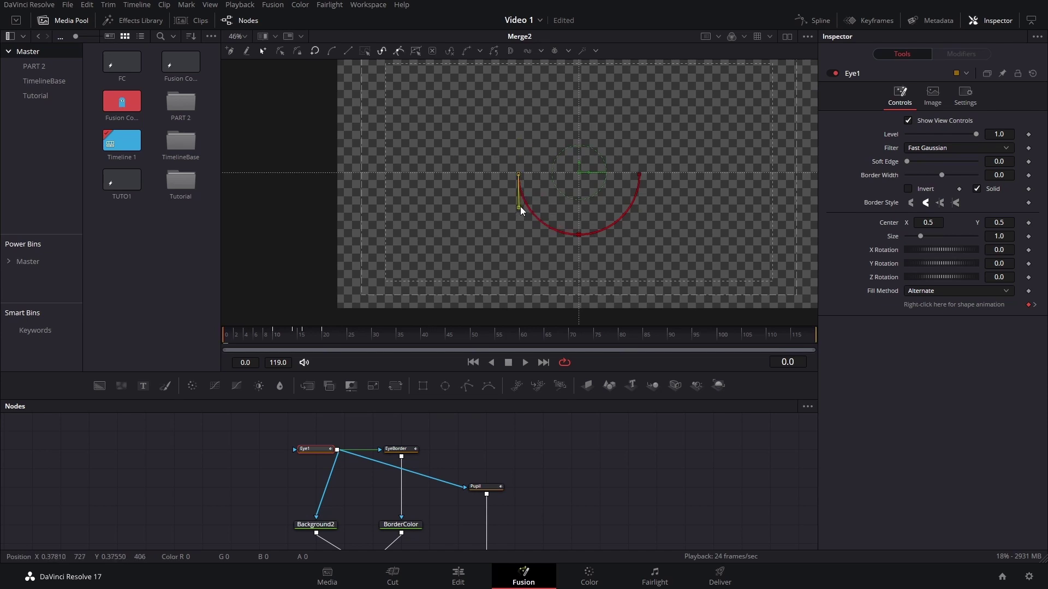
Step: At frame 2, undo the crescent and smooth the side points back into a round eye
{"action": "left_click", "coordinate": [235, 340]}
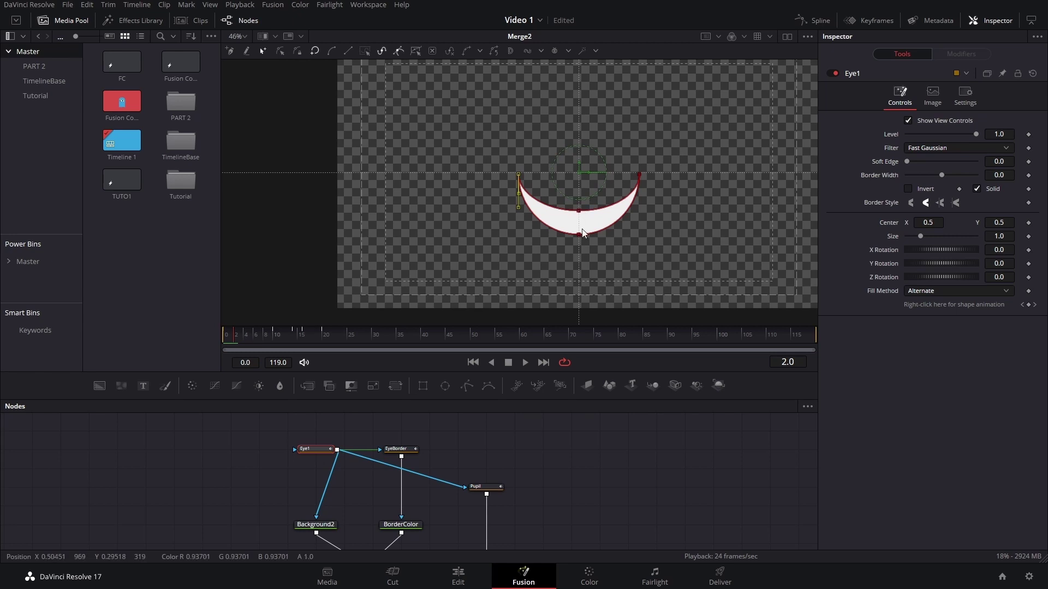
{"action": "left_click", "coordinate": [579, 211]}
{"action": "key", "text": "ctrl+z"}
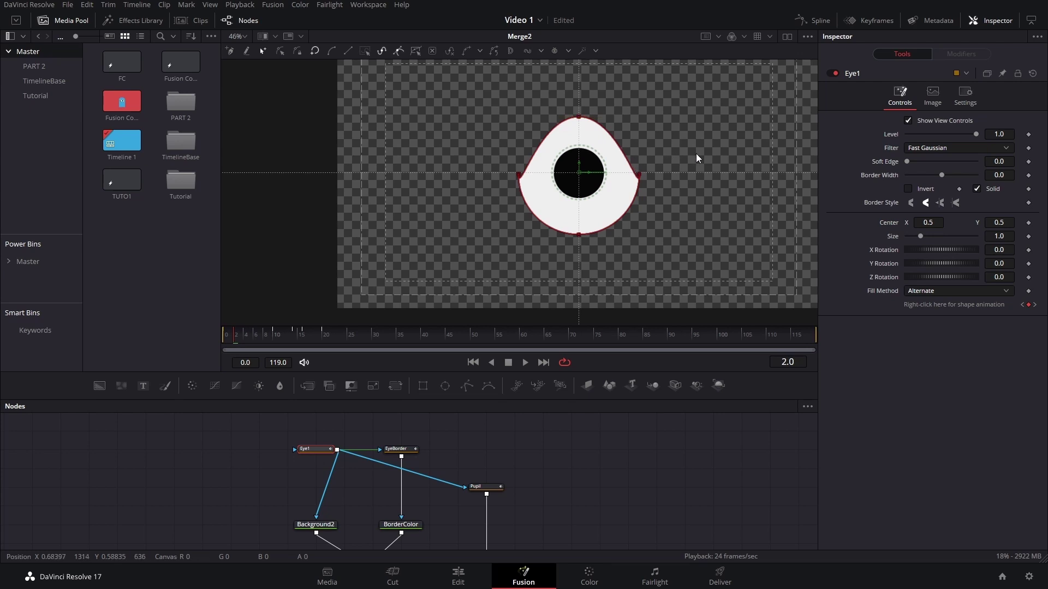
{"action": "left_click_drag", "start_coordinate": [696, 159], "coordinate": [475, 205]}
{"action": "key", "text": "shift+s"}
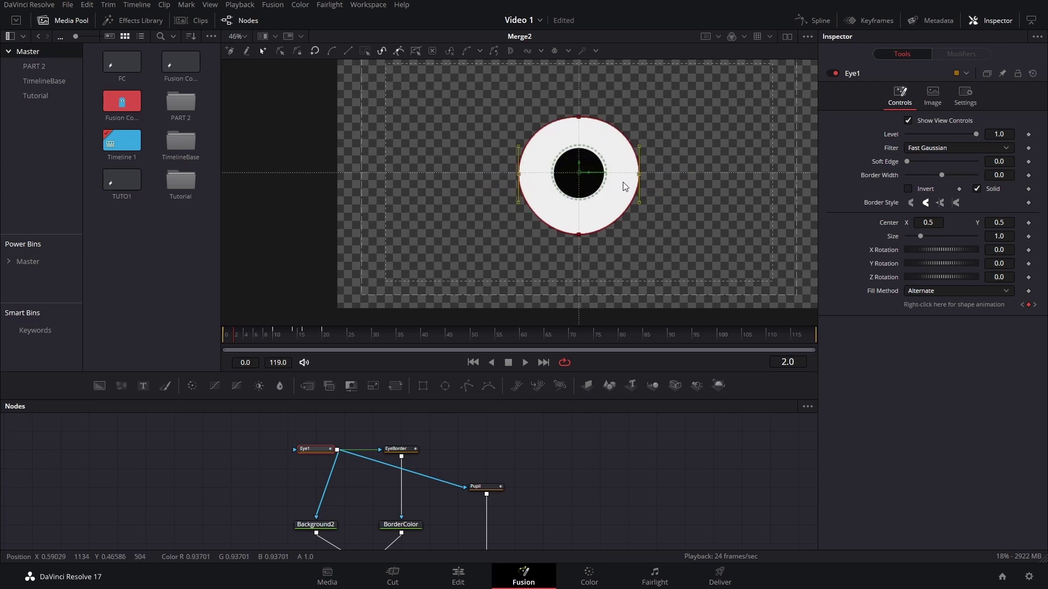
Step: Nudge the eye's top point up twice and preview the blink through frame 10
{"action": "left_click_drag", "start_coordinate": [550, 97], "coordinate": [619, 141]}
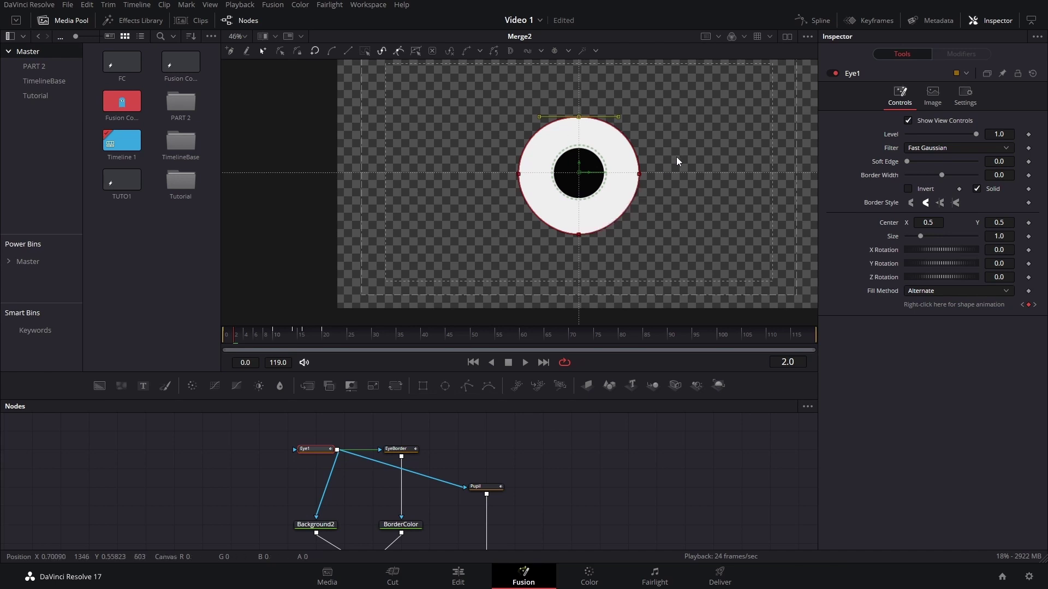
{"action": "key", "text": "Up"}
{"action": "key", "text": "Up"}
{"action": "key", "text": "Up"}
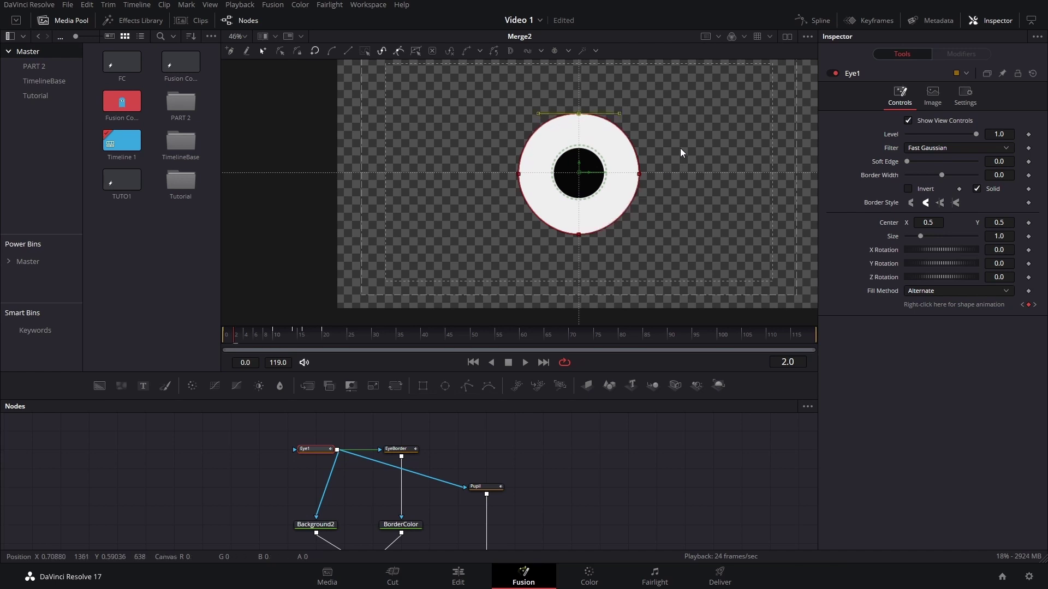
{"action": "key", "text": "Up"}
{"action": "key", "text": "Up"}
{"action": "key", "text": "Up"}
{"action": "left_click", "coordinate": [662, 203]}
{"action": "mouse_move", "coordinate": [260, 329]}
{"action": "left_mouse_down"}
{"action": "mouse_move", "coordinate": [294, 334]}
{"action": "mouse_move", "coordinate": [244, 342]}
{"action": "left_mouse_up"}
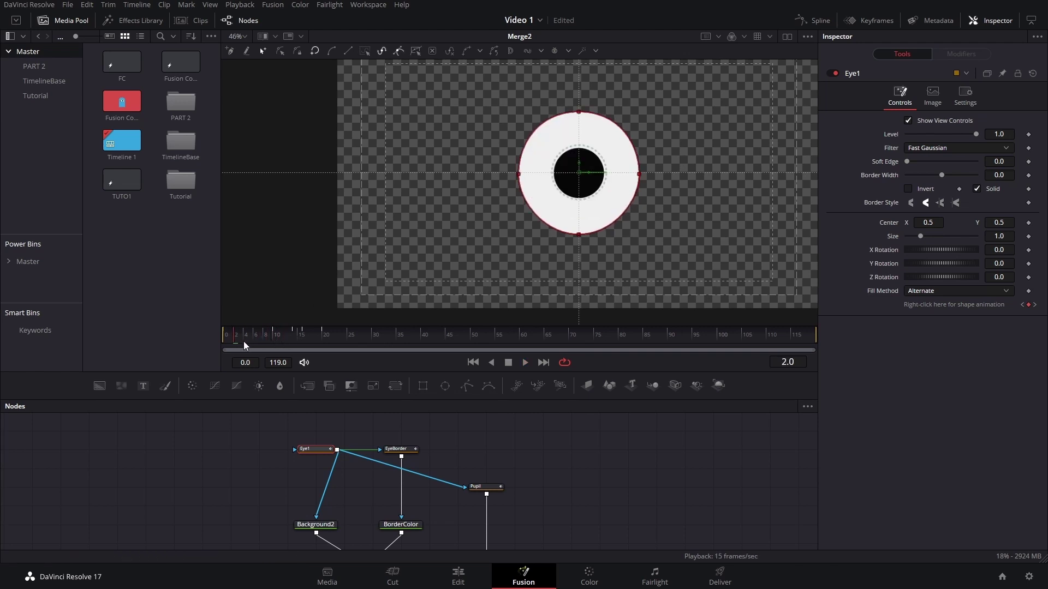
{"action": "left_click", "coordinate": [277, 340]}
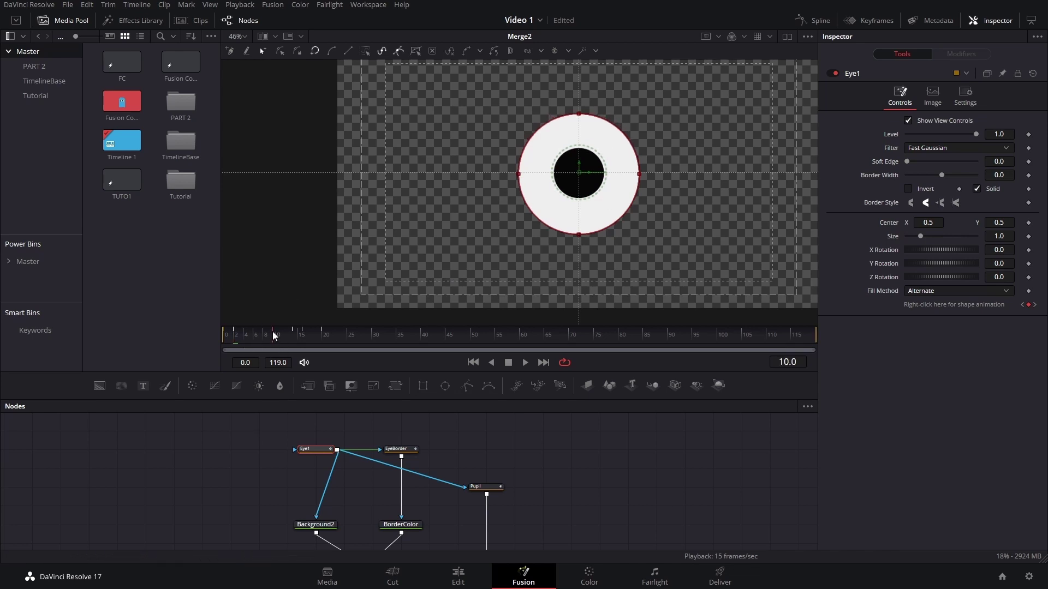
Step: Show the Spline editor with the Eye1 keyframe curve fitted and given more height
{"action": "left_click", "coordinate": [815, 22]}
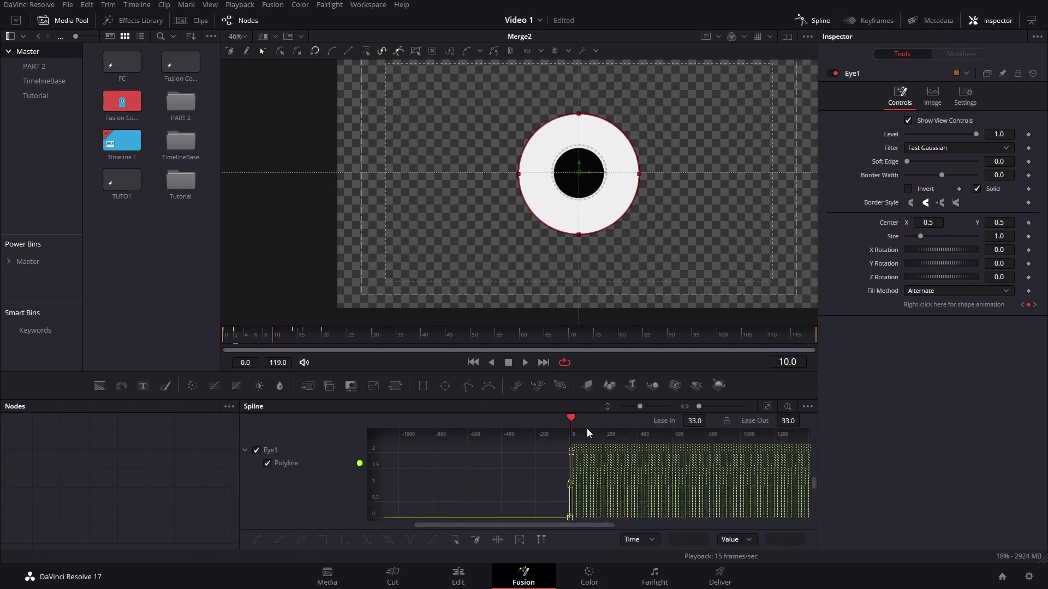
{"action": "left_click_drag", "start_coordinate": [414, 468], "coordinate": [553, 509]}
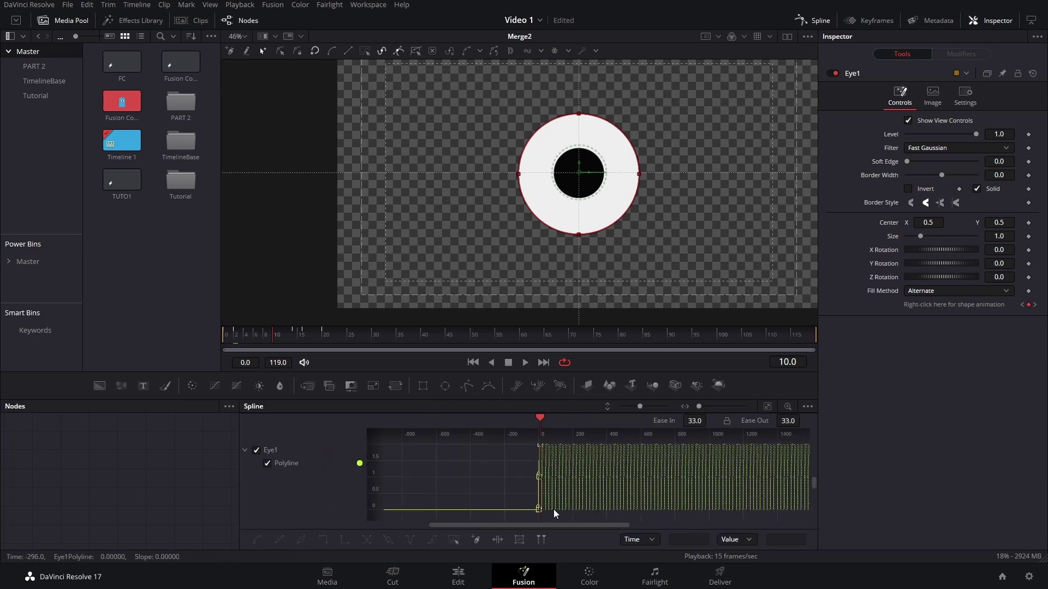
{"action": "left_click", "coordinate": [768, 406]}
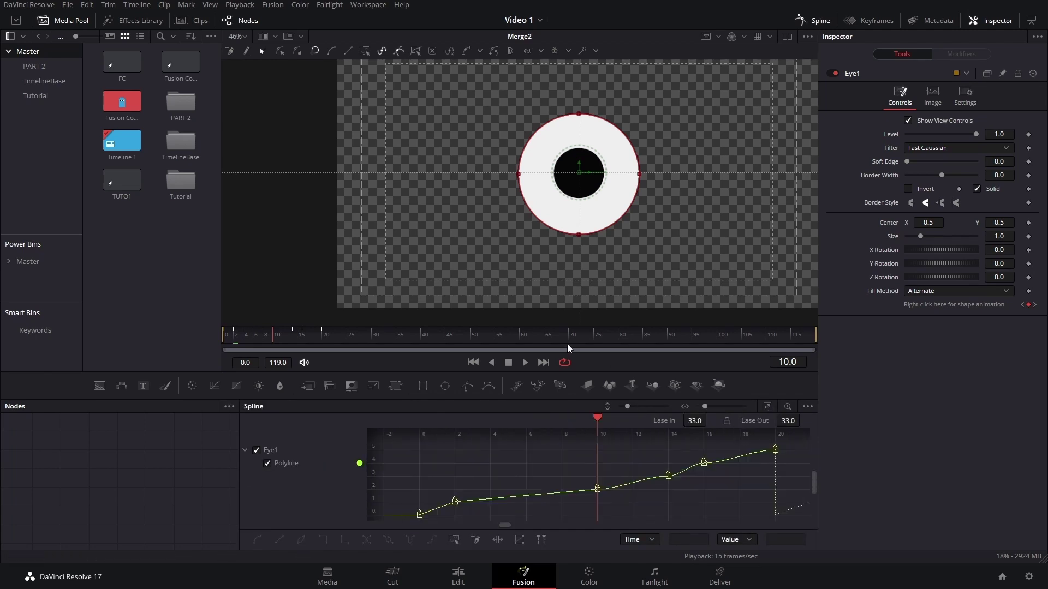
{"action": "left_click_drag", "start_coordinate": [585, 360], "coordinate": [584, 258]}
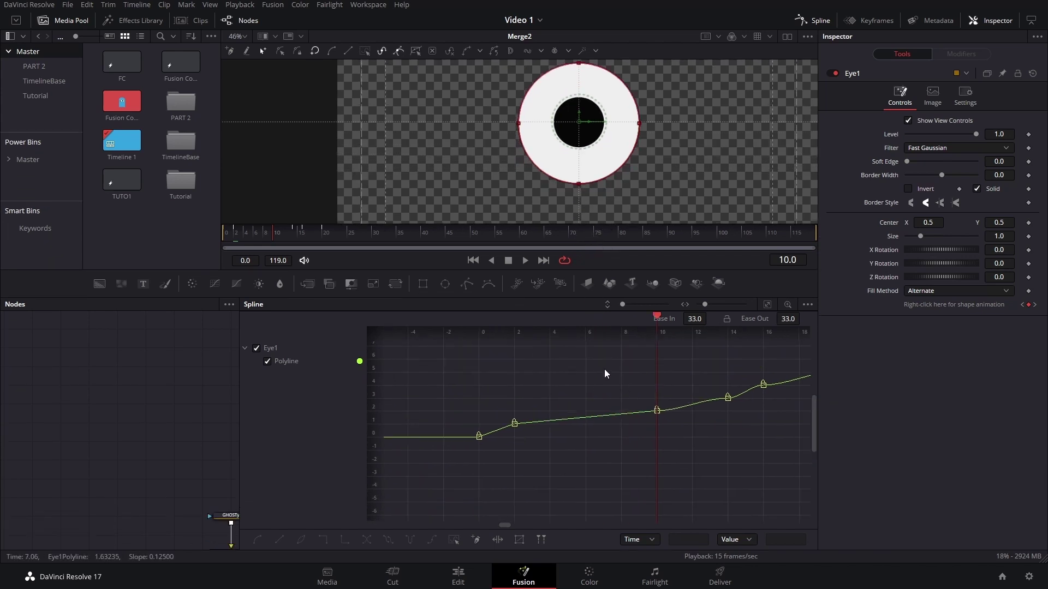
Step: Delete the frame-2 keyframe and place a copy of the frame-10 keyframe at frame 2
{"action": "left_click_drag", "start_coordinate": [496, 400], "coordinate": [533, 458]}
{"action": "key", "text": "Delete"}
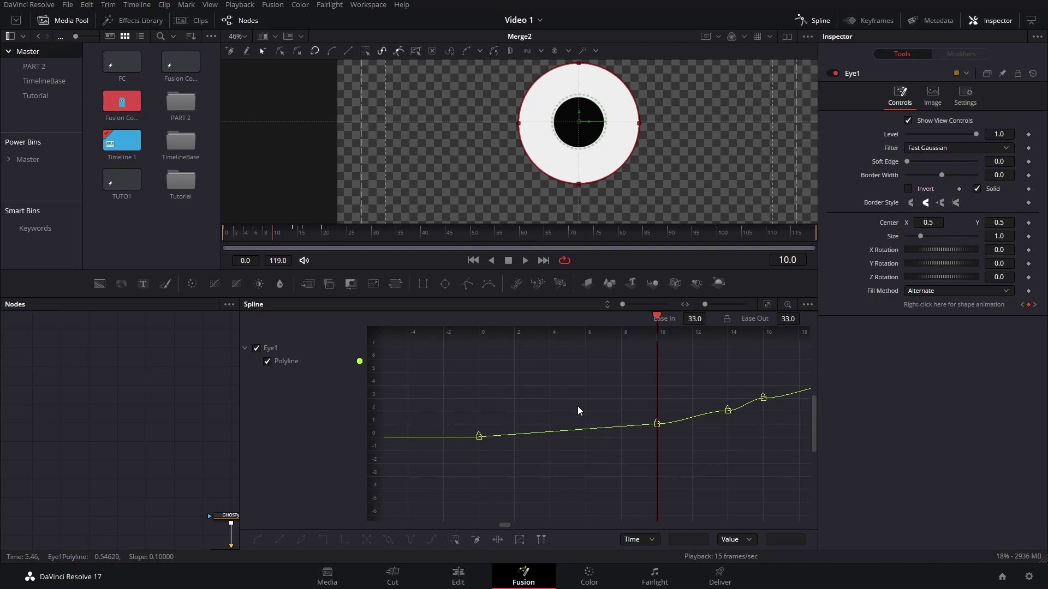
{"action": "left_click_drag", "start_coordinate": [585, 383], "coordinate": [701, 467]}
{"action": "left_click_drag", "start_coordinate": [511, 437], "coordinate": [511, 438]}
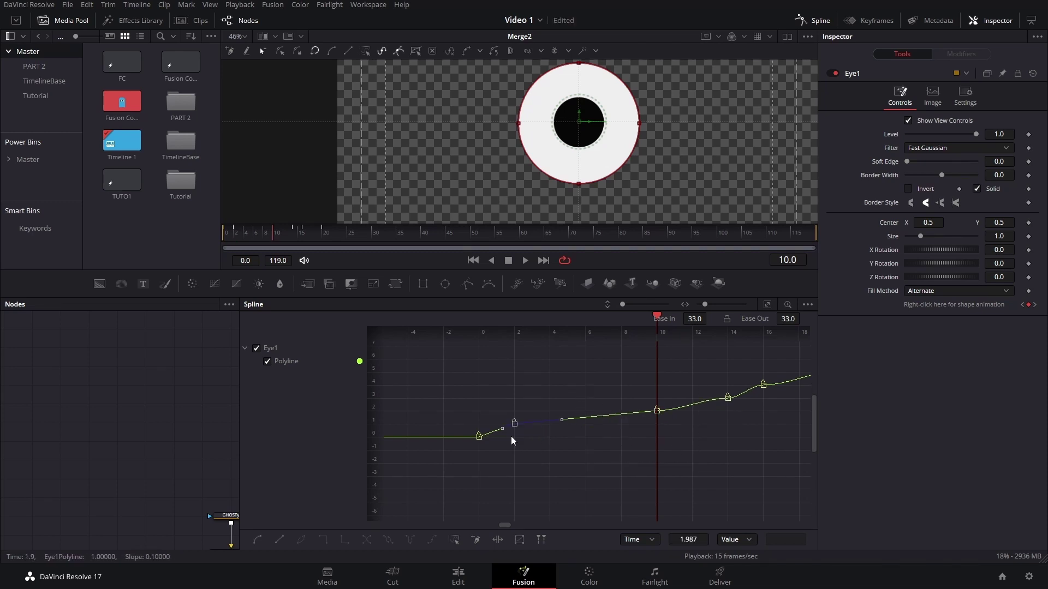
Step: Play the blink from frame 0 to check the new eye shape
{"action": "left_click_drag", "start_coordinate": [273, 232], "coordinate": [208, 230]}
{"action": "key", "text": "space"}
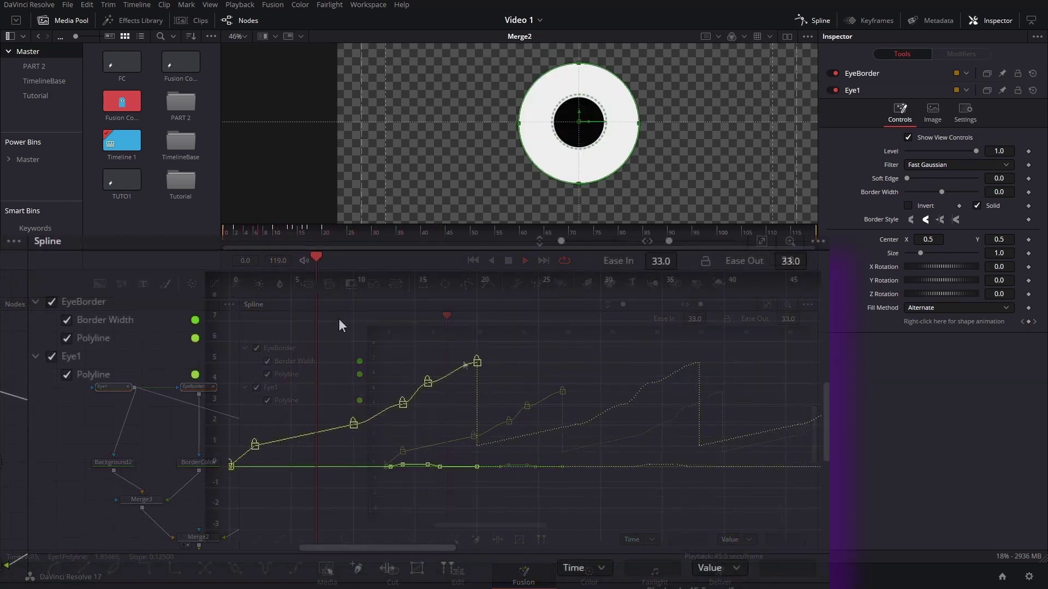
{"action": "left_click_drag", "start_coordinate": [439, 321], "coordinate": [297, 321]}
{"action": "left_click_drag", "start_coordinate": [377, 373], "coordinate": [342, 365]}
{"action": "left_click_drag", "start_coordinate": [626, 367], "coordinate": [695, 363]}
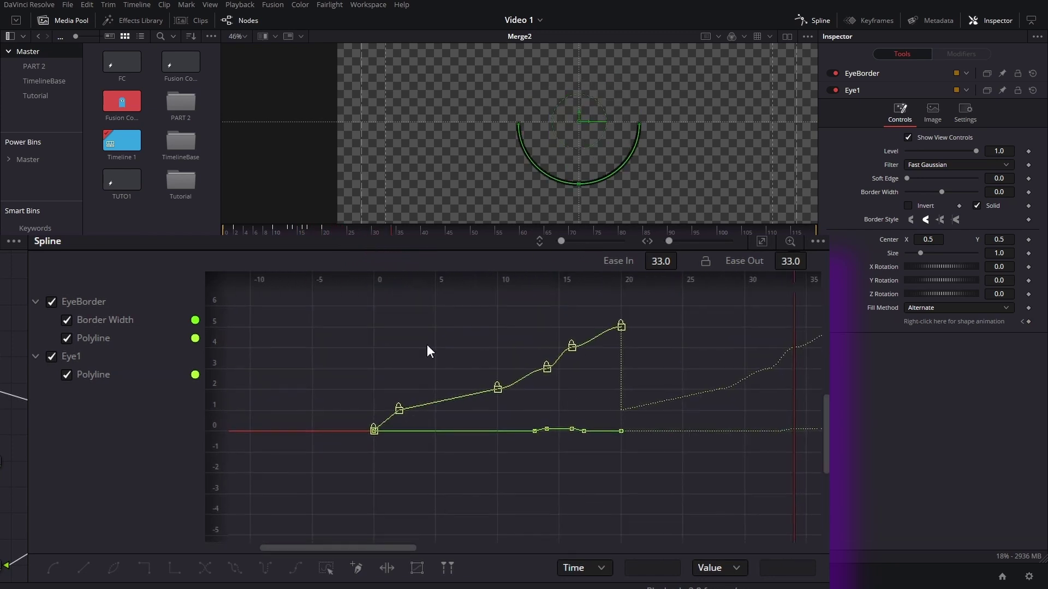
Step: Apply Set Loop to the selected Eye1 blink keyframes
{"action": "left_click_drag", "start_coordinate": [322, 307], "coordinate": [763, 500]}
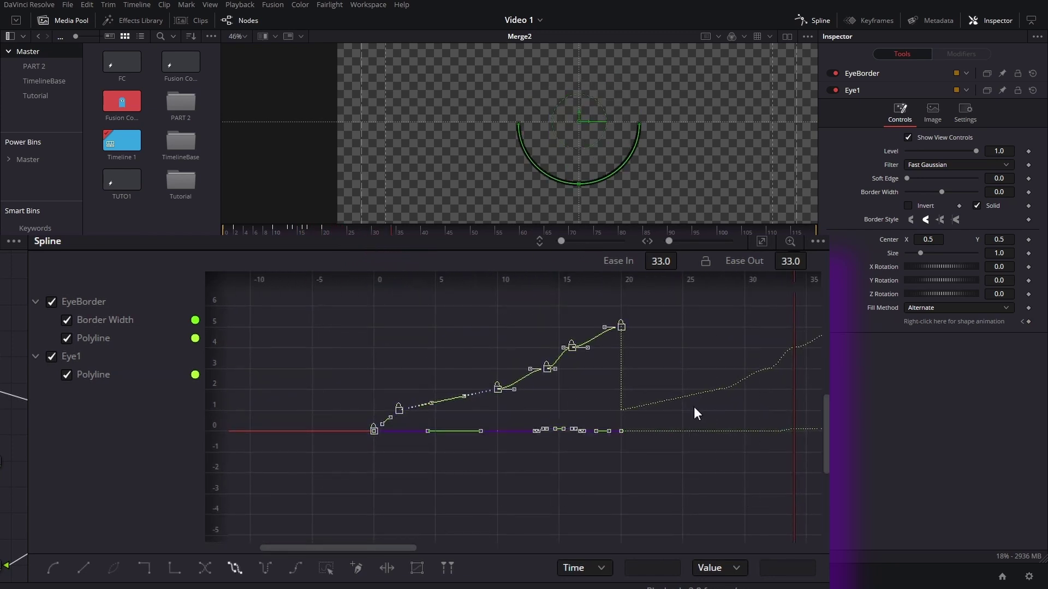
{"action": "left_click", "coordinate": [239, 569]}
{"action": "left_click", "coordinate": [238, 569]}
{"action": "left_click_drag", "start_coordinate": [378, 403], "coordinate": [167, 403]}
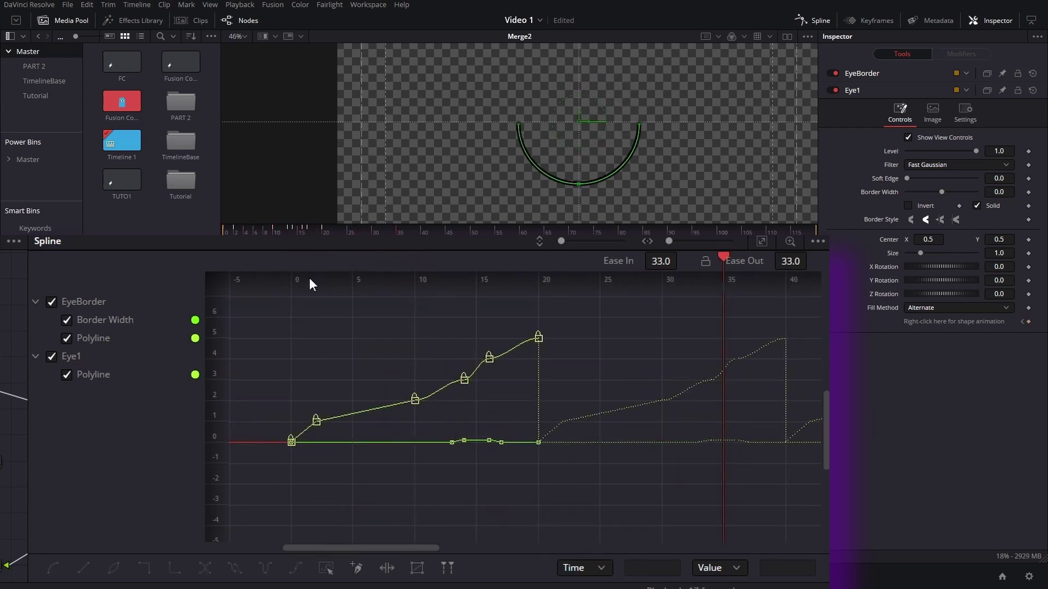
Step: Loop all Eye1 and EyeBorder keyframes together and play back to check the repeat
{"action": "left_click_drag", "start_coordinate": [320, 332], "coordinate": [578, 513]}
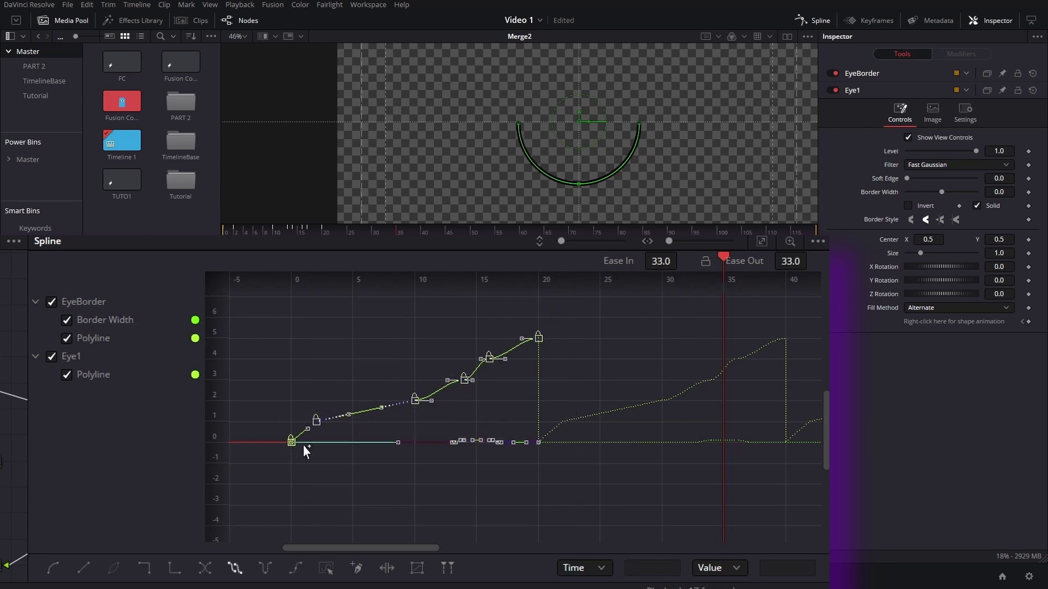
{"action": "left_click", "coordinate": [240, 233]}
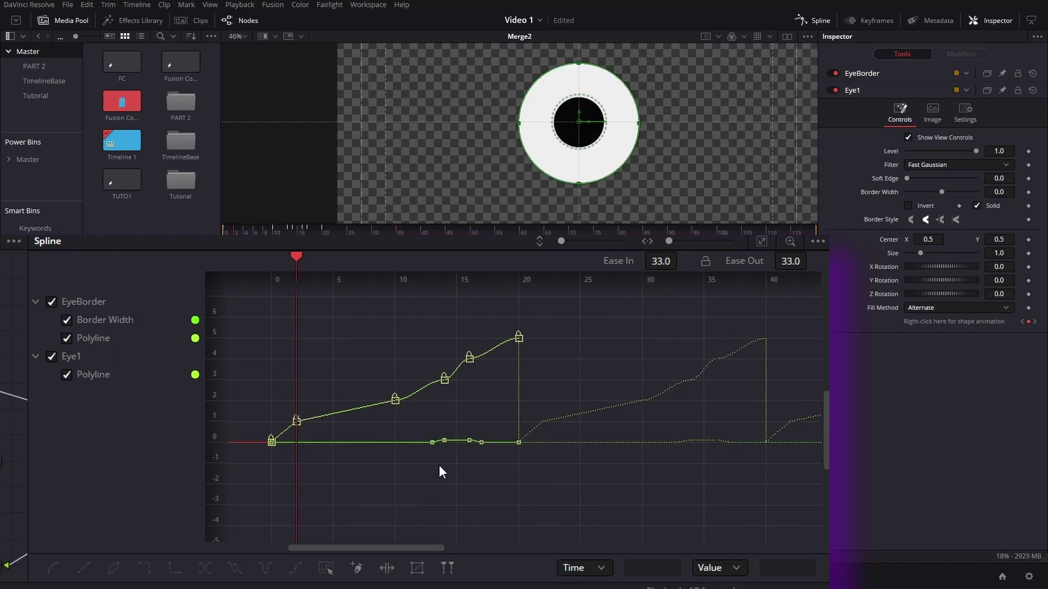
{"action": "left_click", "coordinate": [872, 73]}
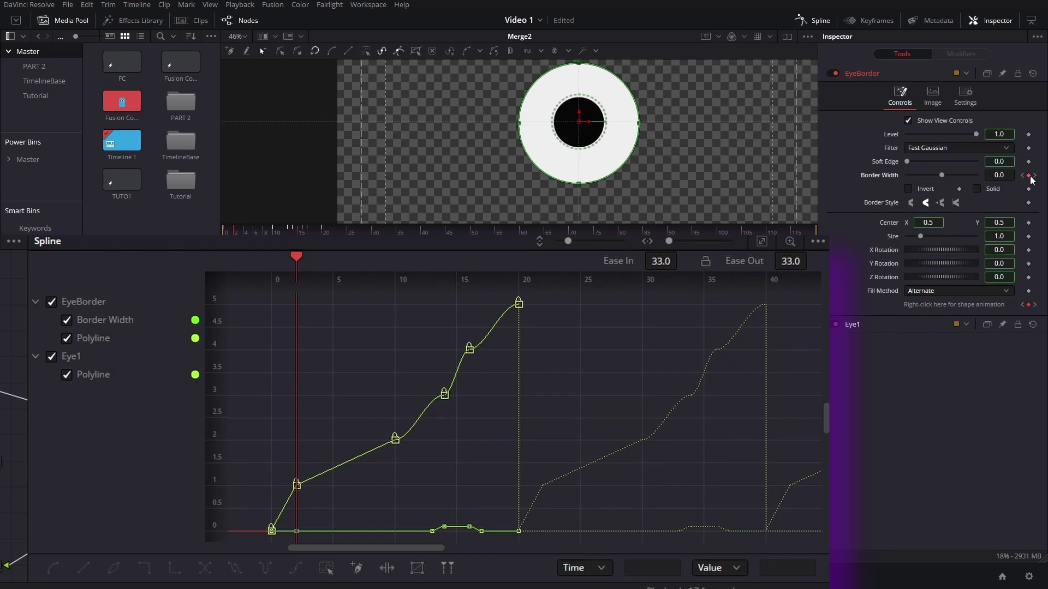
{"action": "scroll", "coordinate": [309, 389], "scroll_direction": "down", "scroll_amount": 5}
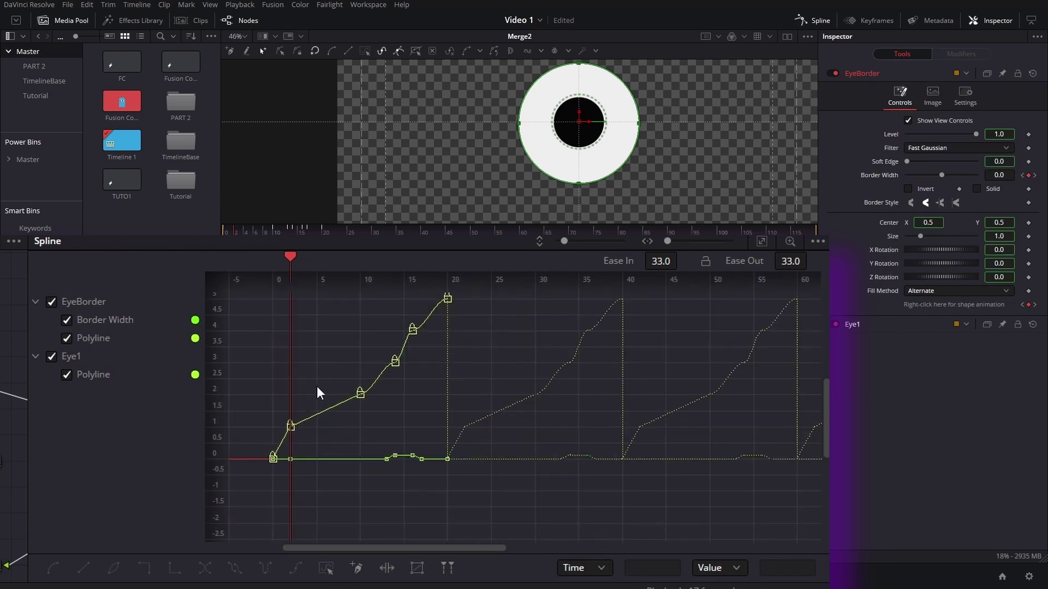
{"action": "left_click_drag", "start_coordinate": [511, 325], "coordinate": [283, 541]}
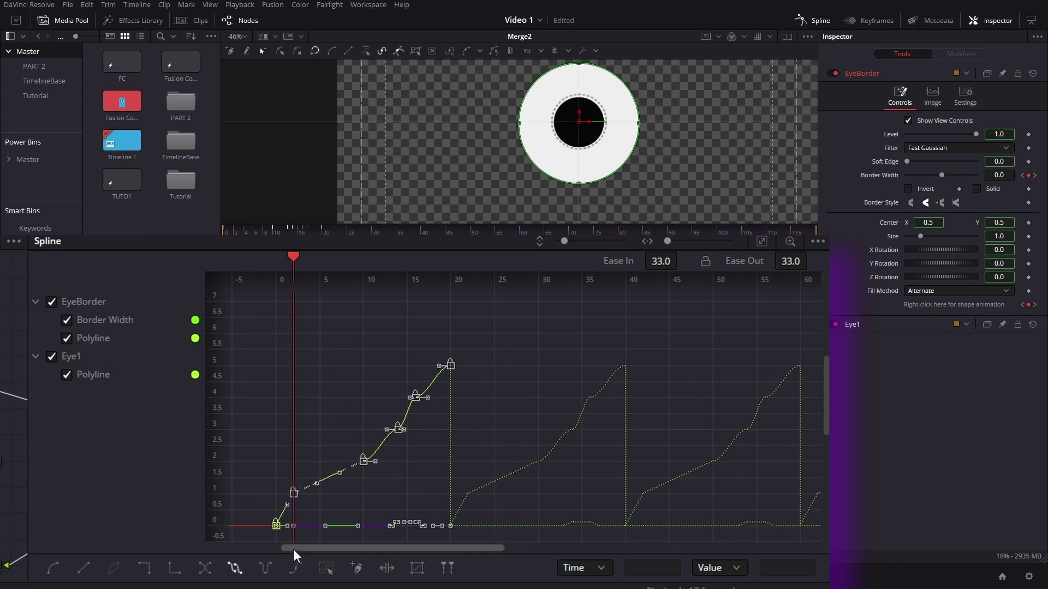
{"action": "left_click", "coordinate": [235, 568]}
{"action": "left_click", "coordinate": [236, 568]}
{"action": "key", "text": "space"}
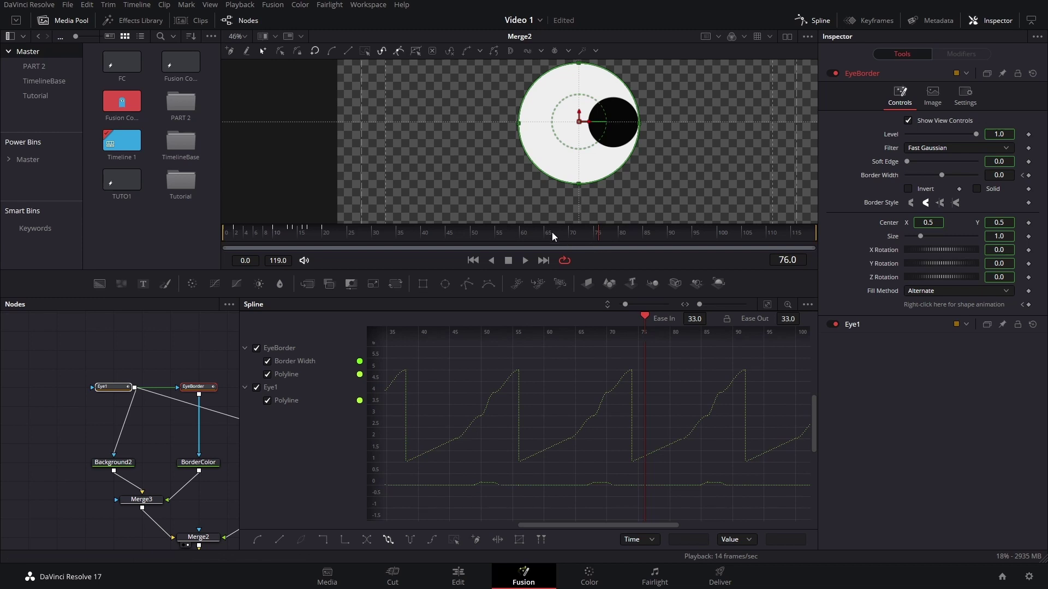
Step: Check the loop around frames 66–77 and select the Pupil node
{"action": "left_click_drag", "start_coordinate": [552, 232], "coordinate": [520, 234]}
{"action": "scroll", "coordinate": [132, 429], "scroll_direction": "right", "scroll_amount": 5}
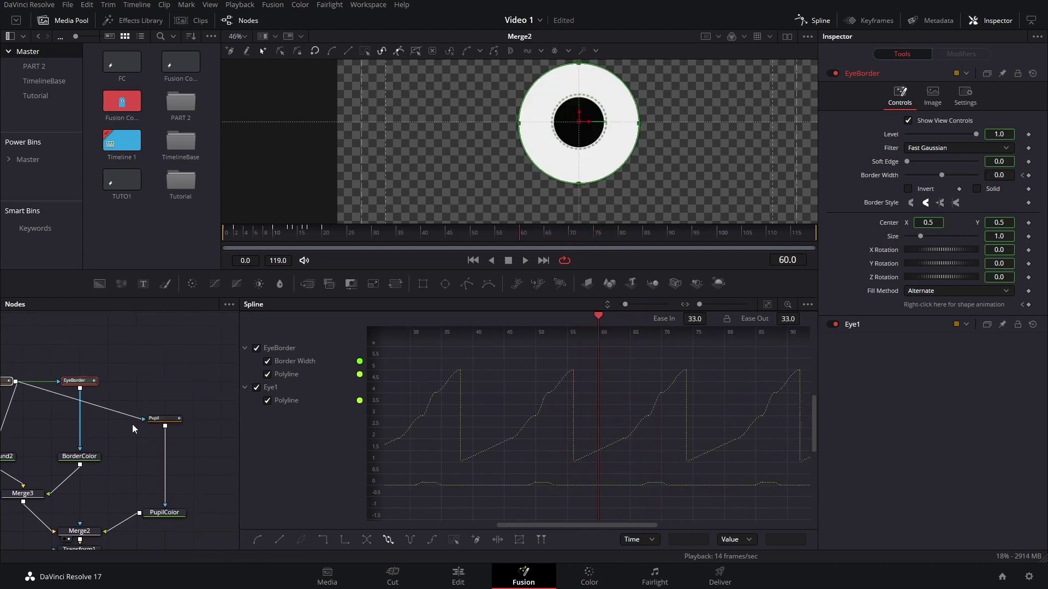
{"action": "mouse_move", "coordinate": [164, 422]}
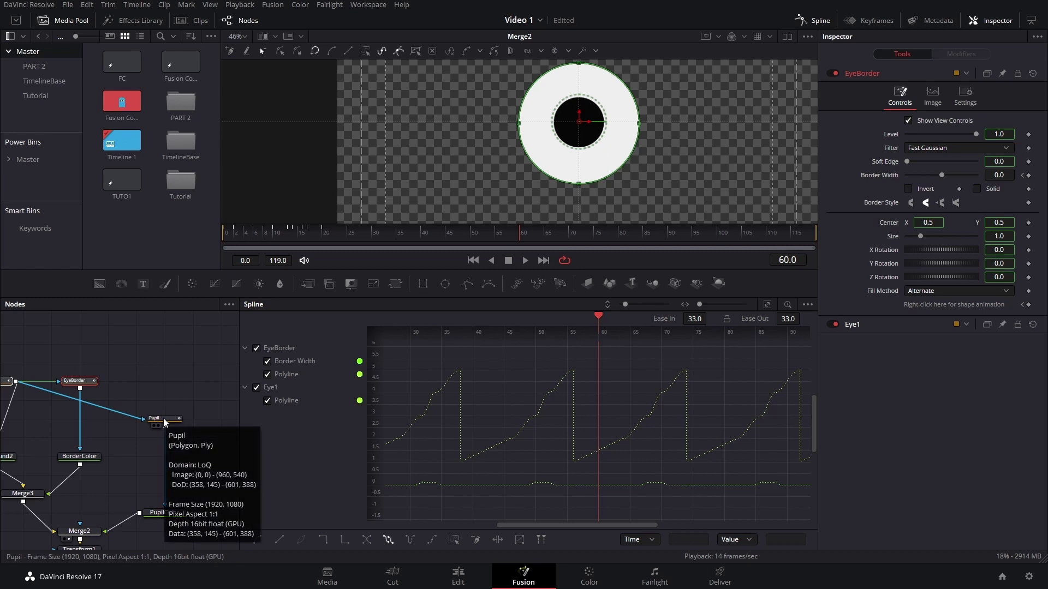
{"action": "left_click", "coordinate": [163, 421], "text": "ctrl"}
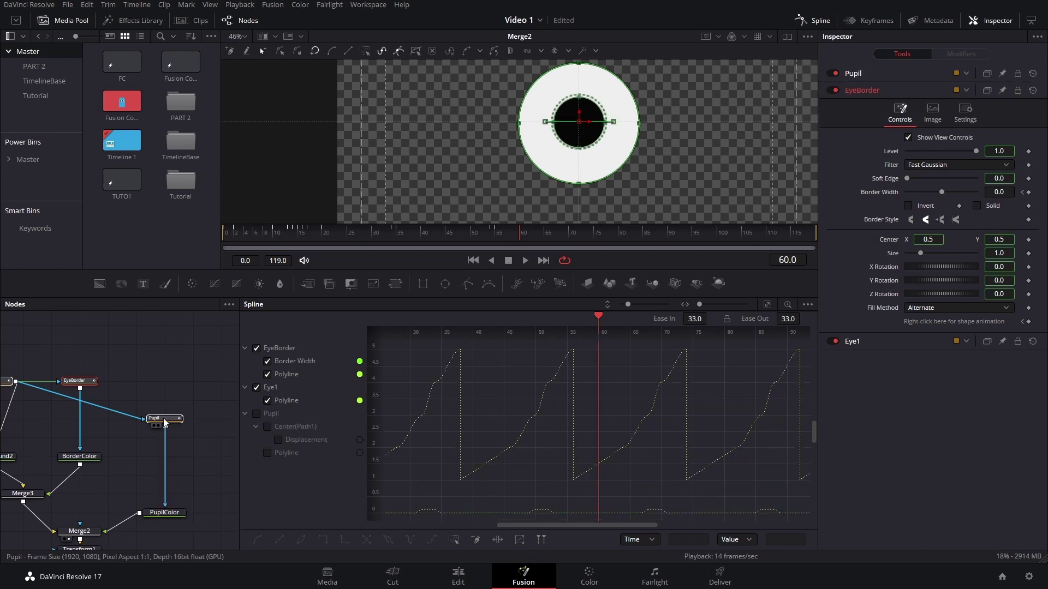
{"action": "left_click_drag", "start_coordinate": [177, 376], "coordinate": [268, 385]}
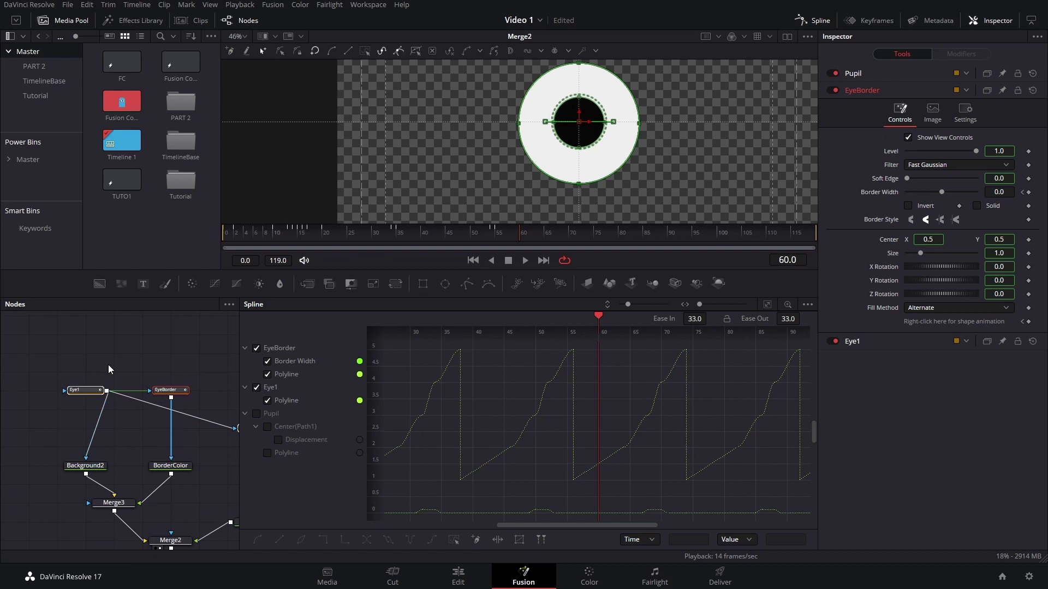
Step: In the Spline list, hide the Eye1 and Border Width curves and show Pupil's curves
{"action": "left_click", "coordinate": [256, 388]}
{"action": "left_click_drag", "start_coordinate": [527, 423], "coordinate": [654, 463]}
{"action": "scroll", "coordinate": [527, 418], "scroll_direction": "down", "scroll_amount": 3}
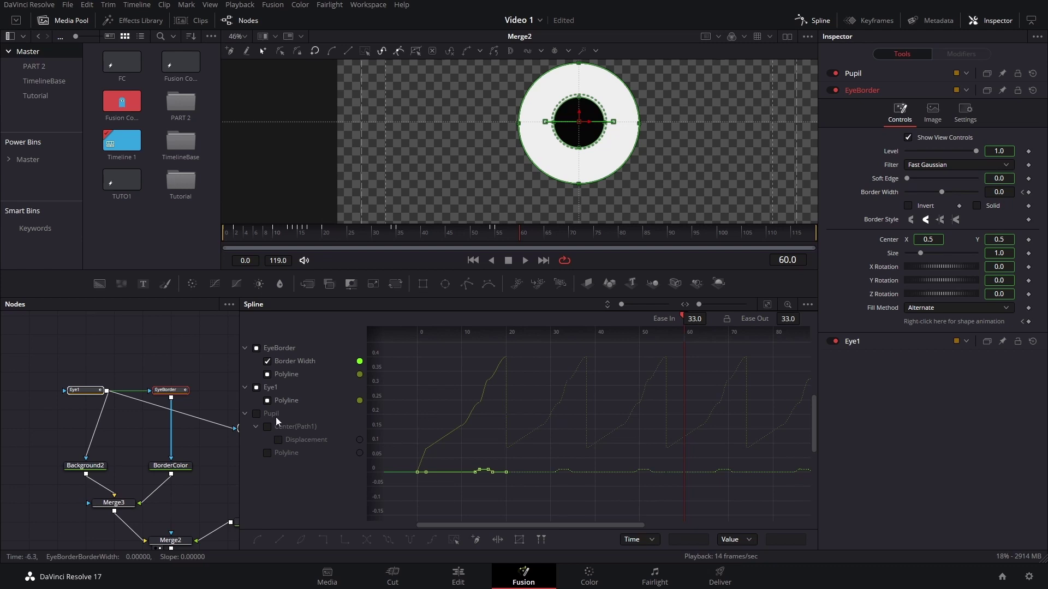
{"action": "left_click", "coordinate": [268, 362]}
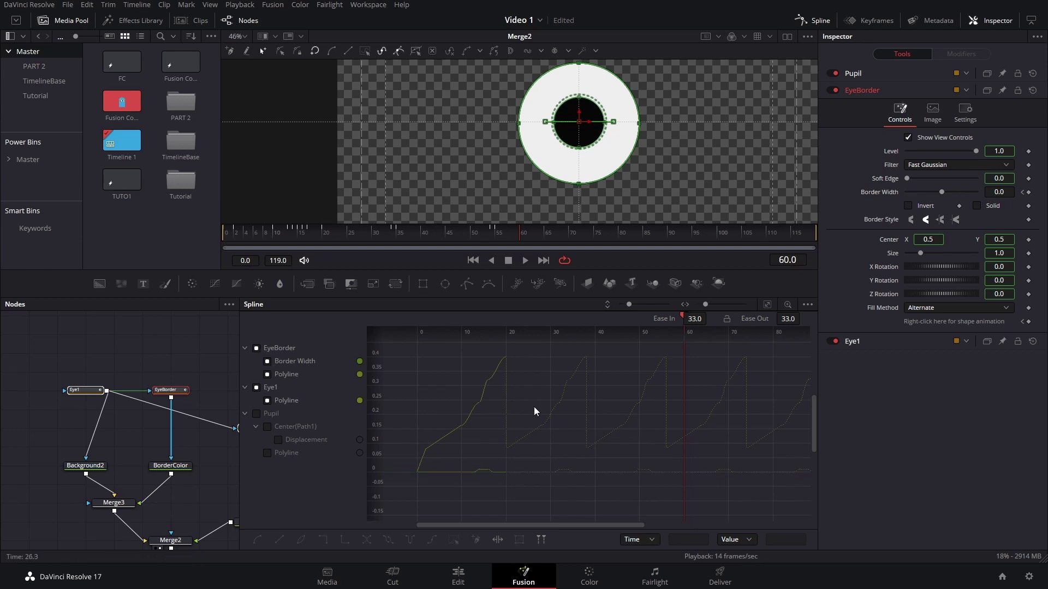
{"action": "left_click", "coordinate": [257, 414]}
{"action": "scroll", "coordinate": [562, 412], "scroll_direction": "down", "scroll_amount": 2, "text": "ctrl"}
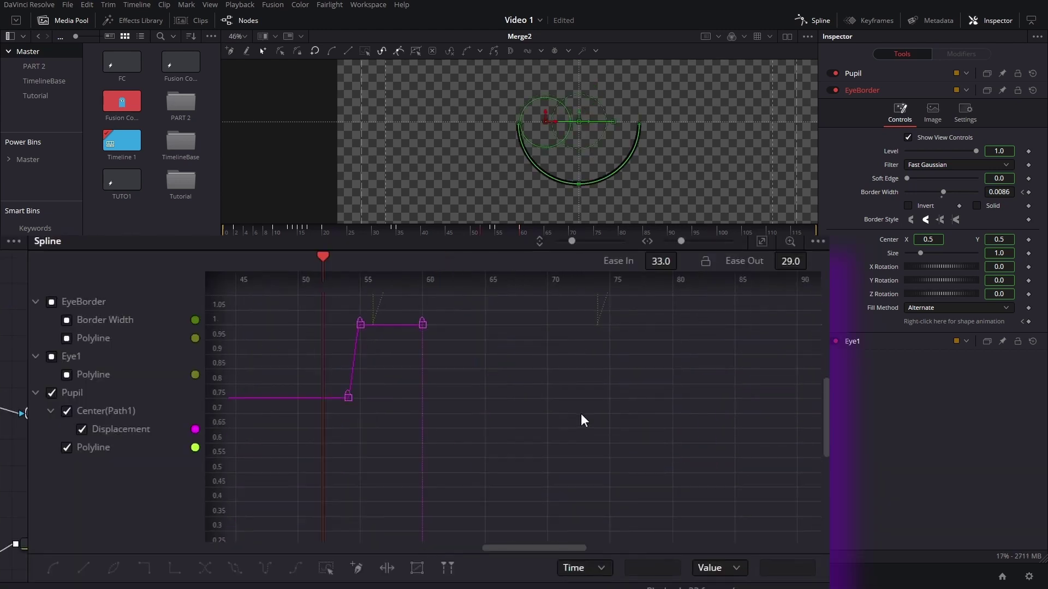
{"action": "scroll", "coordinate": [555, 411], "scroll_direction": "down", "scroll_amount": 5, "text": "ctrl"}
Step: Slide the Pupil keyframes near frame 50 slightly earlier and play from frame 48
{"action": "left_click_drag", "start_coordinate": [591, 405], "coordinate": [493, 482]}
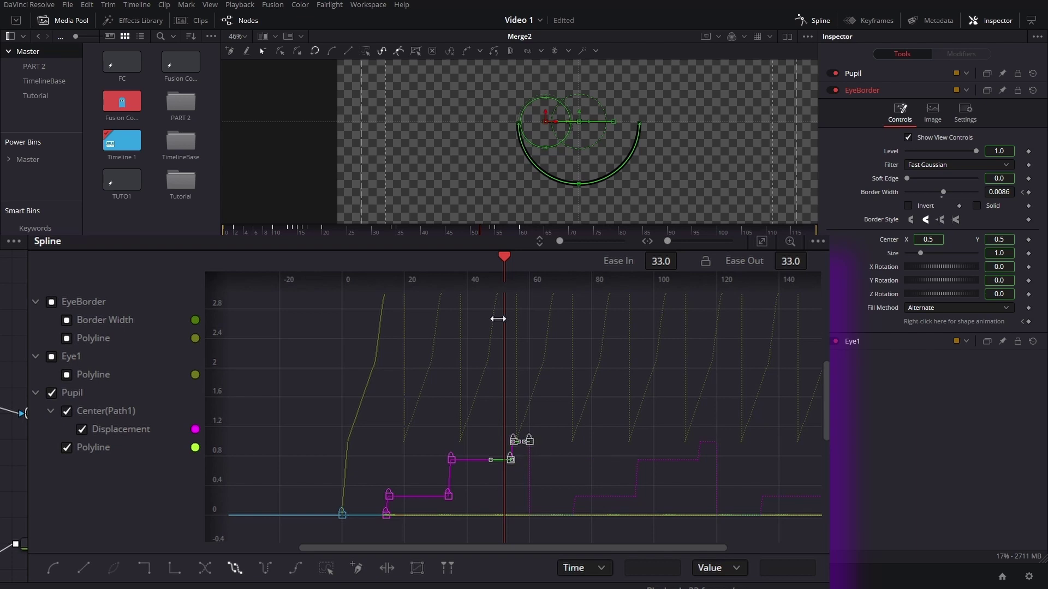
{"action": "mouse_move", "coordinate": [527, 448]}
{"action": "left_mouse_down"}
{"action": "mouse_move", "coordinate": [512, 453]}
{"action": "mouse_move", "coordinate": [520, 447]}
{"action": "left_mouse_up"}
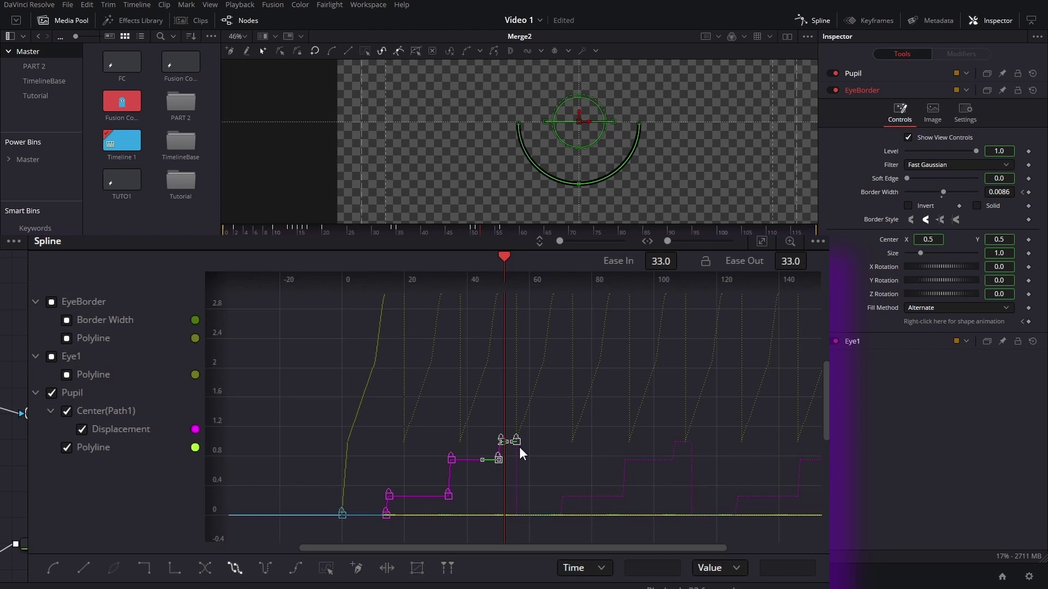
{"action": "left_click", "coordinate": [556, 422]}
{"action": "left_click", "coordinate": [465, 233]}
{"action": "key", "text": "space"}
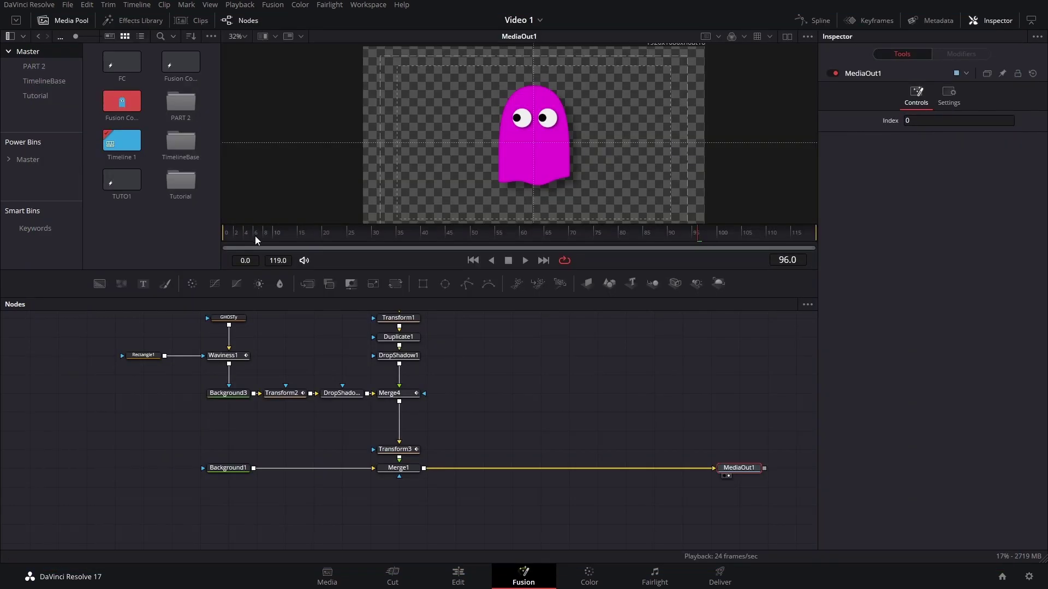
Step: Scrub MediaOut1 from frame 0 past frame 8 to the end, eye close-up to full ghost
{"action": "left_click_drag", "start_coordinate": [254, 235], "coordinate": [220, 236]}
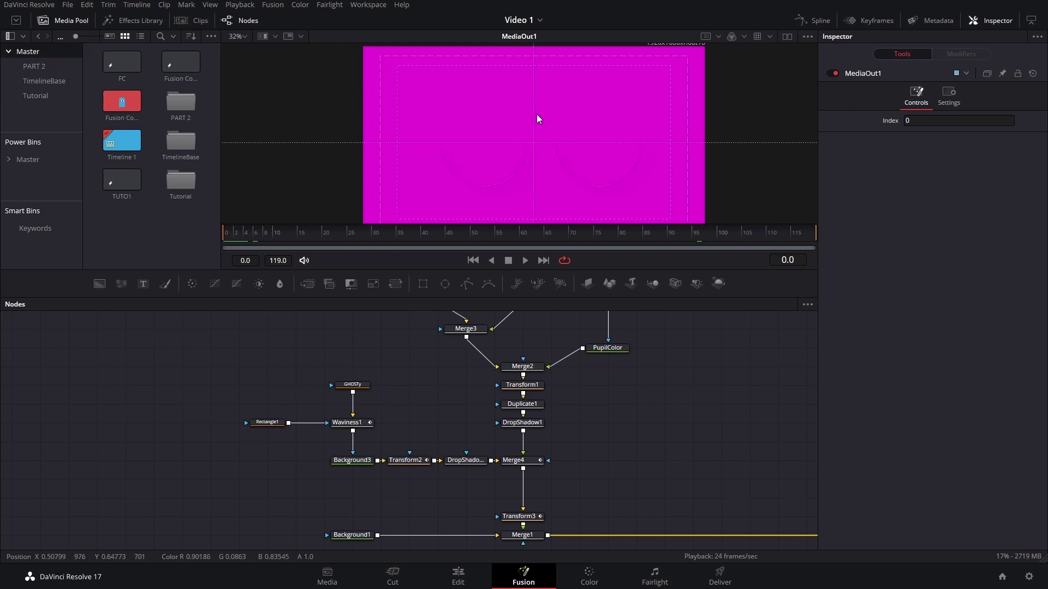
{"action": "left_click_drag", "start_coordinate": [234, 238], "coordinate": [264, 235]}
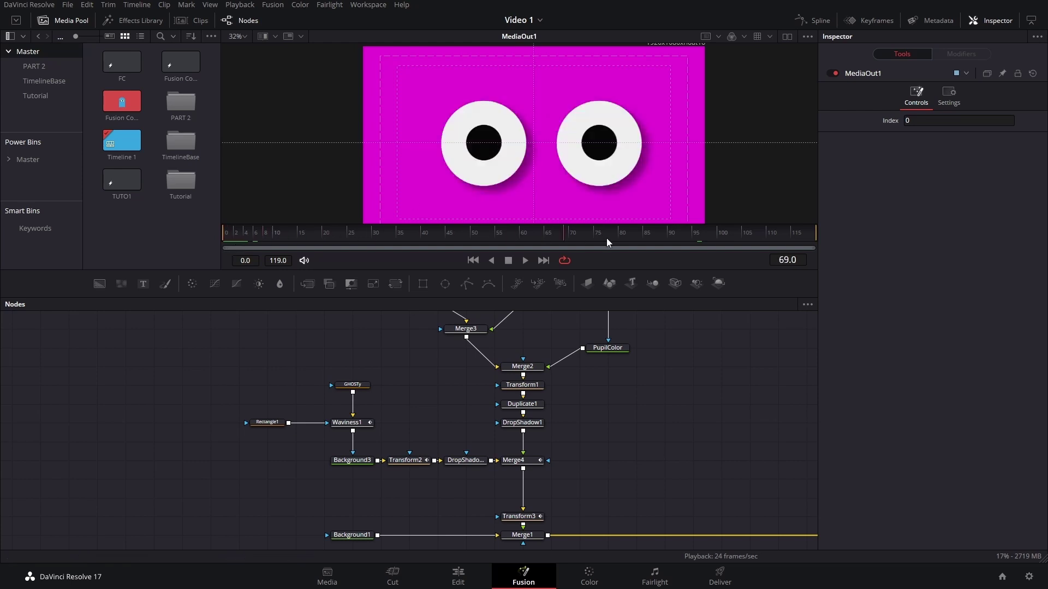
{"action": "left_click_drag", "start_coordinate": [608, 242], "coordinate": [818, 236]}
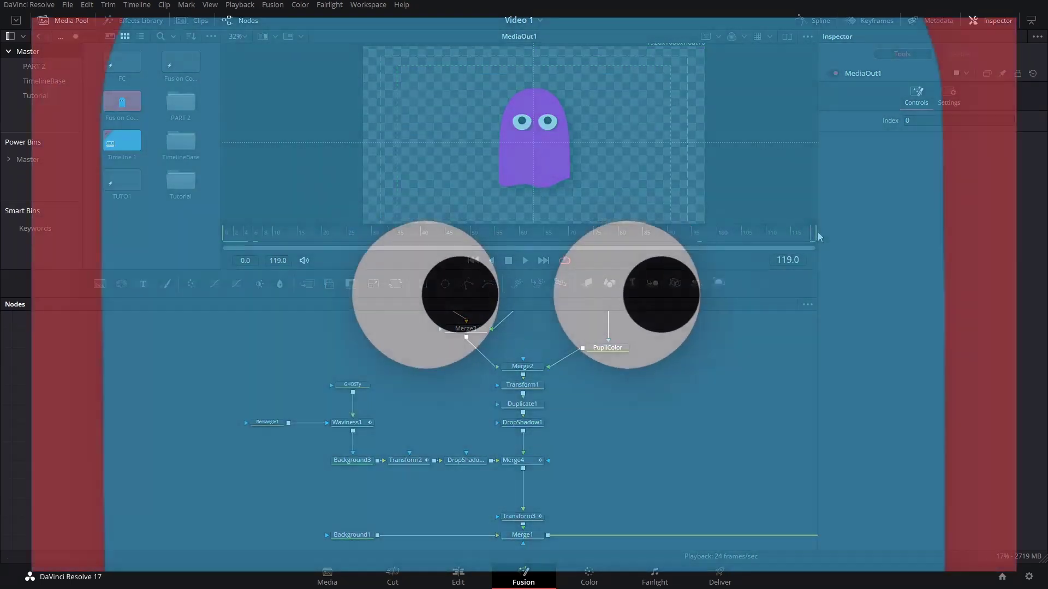